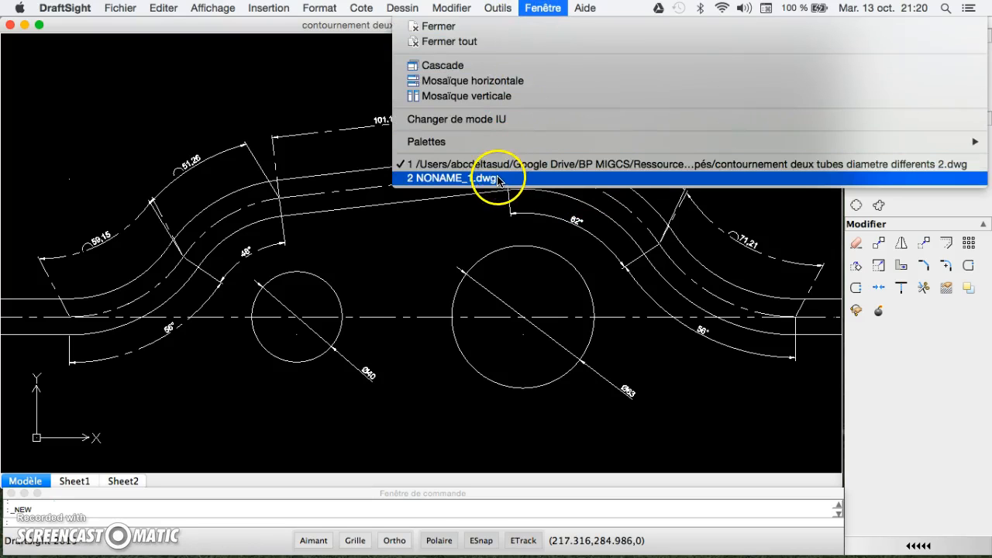
# In the NONAME_1.dwg drawing, copy the middle horizontal line vertically upward twice, placing the first copy at a distance of 61.
pyautogui.click(497, 179)
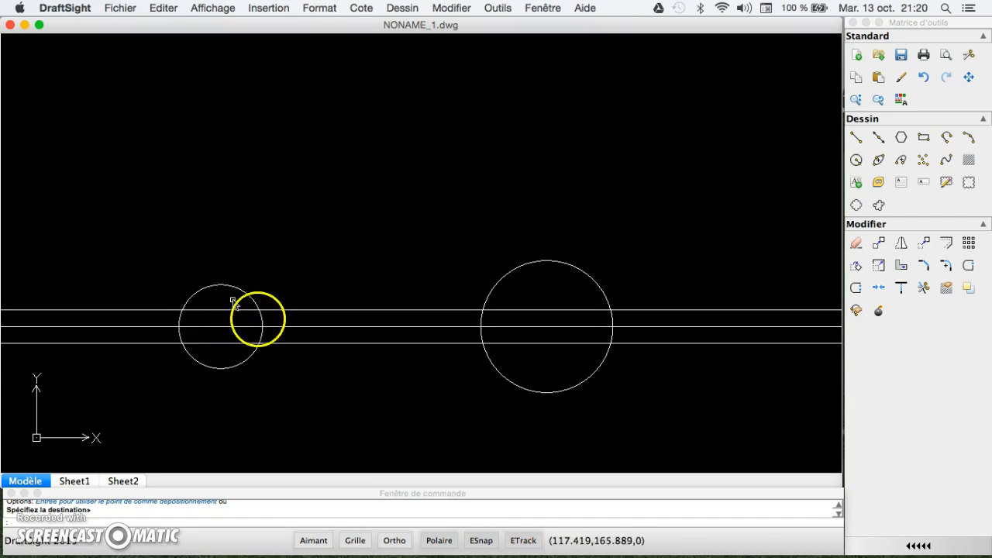
pyautogui.click(242, 326)
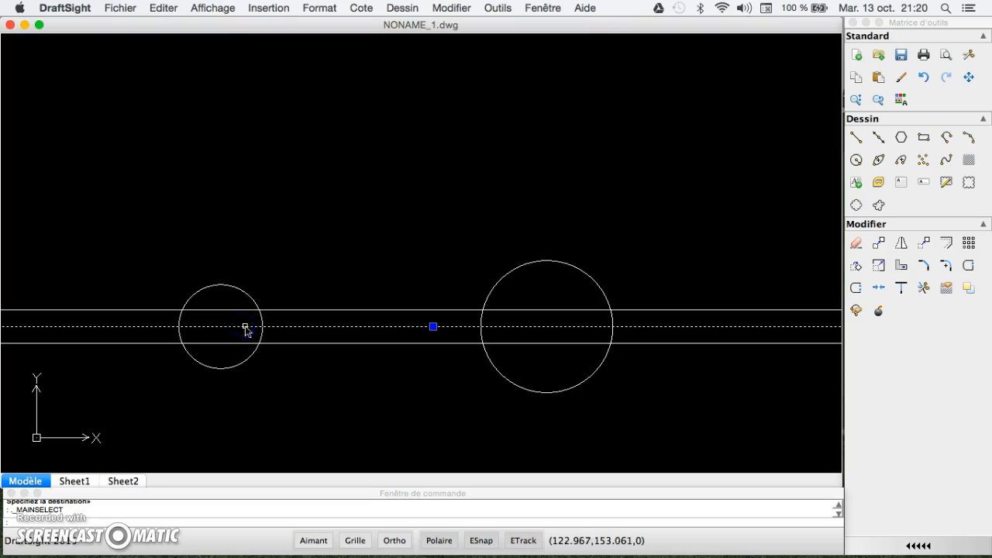
pyautogui.click(878, 245)
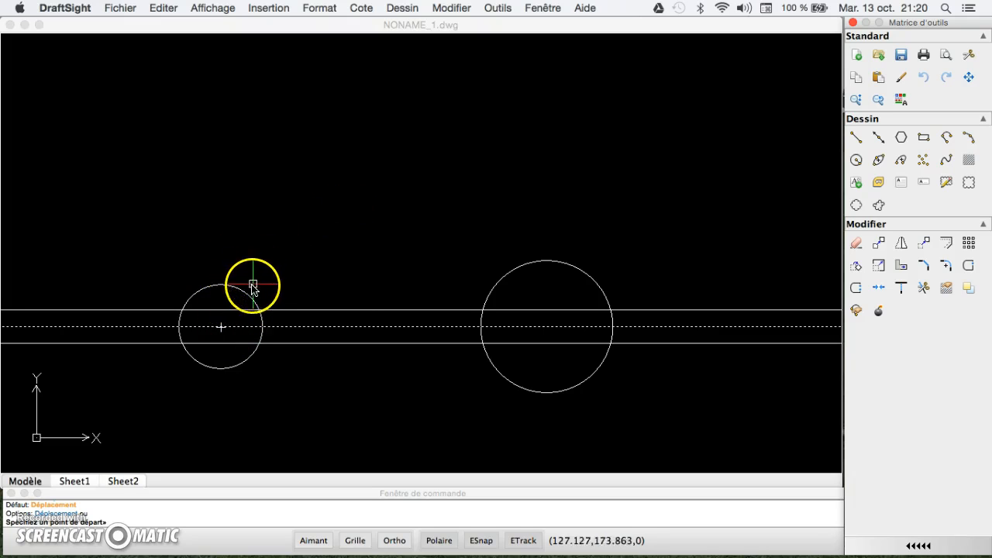
pyautogui.click(432, 326)
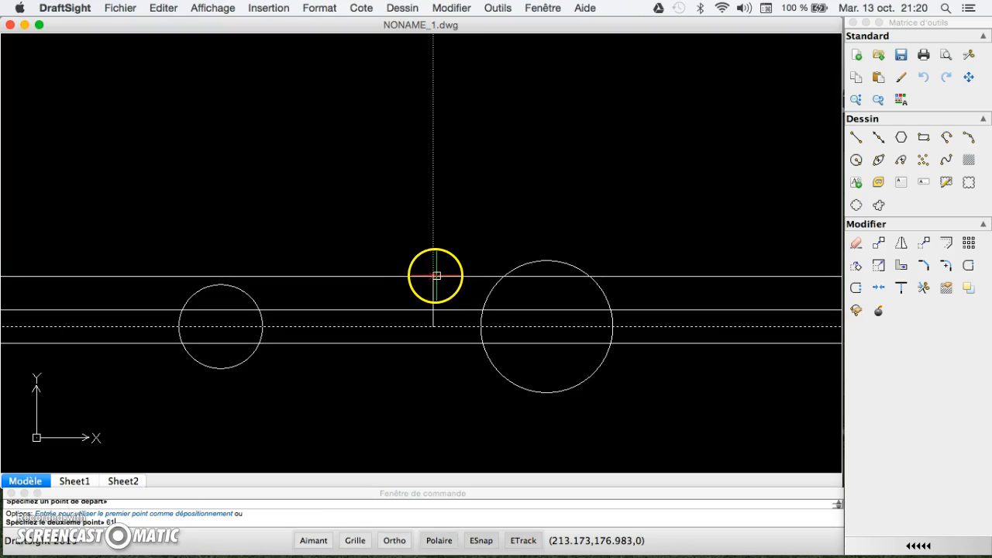
pyautogui.press('Return')
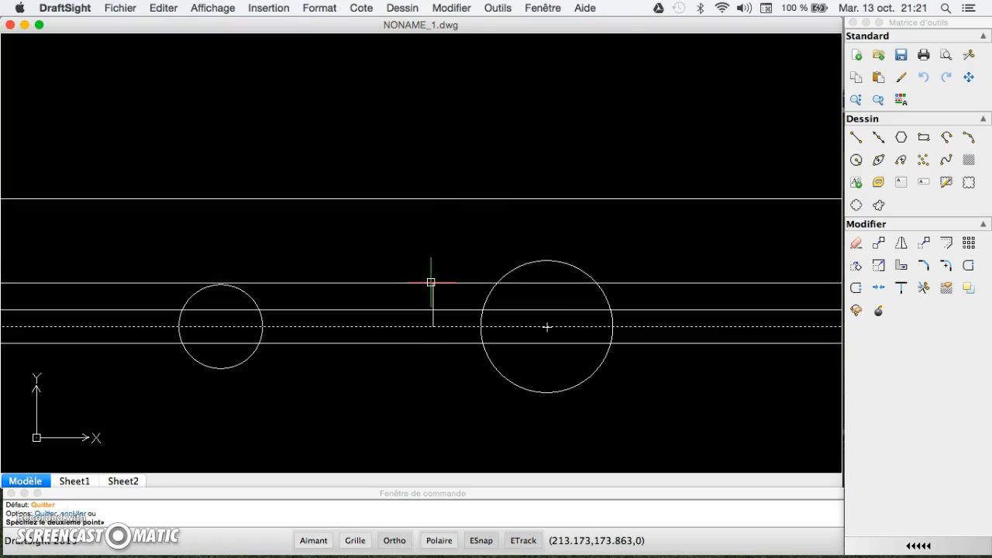
pyautogui.write('2')
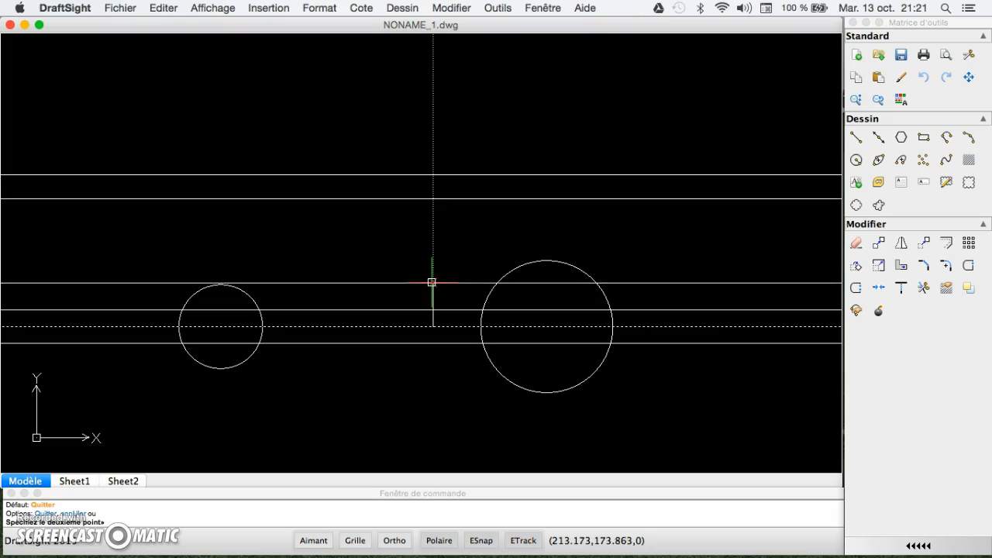
pyautogui.press('Escape')
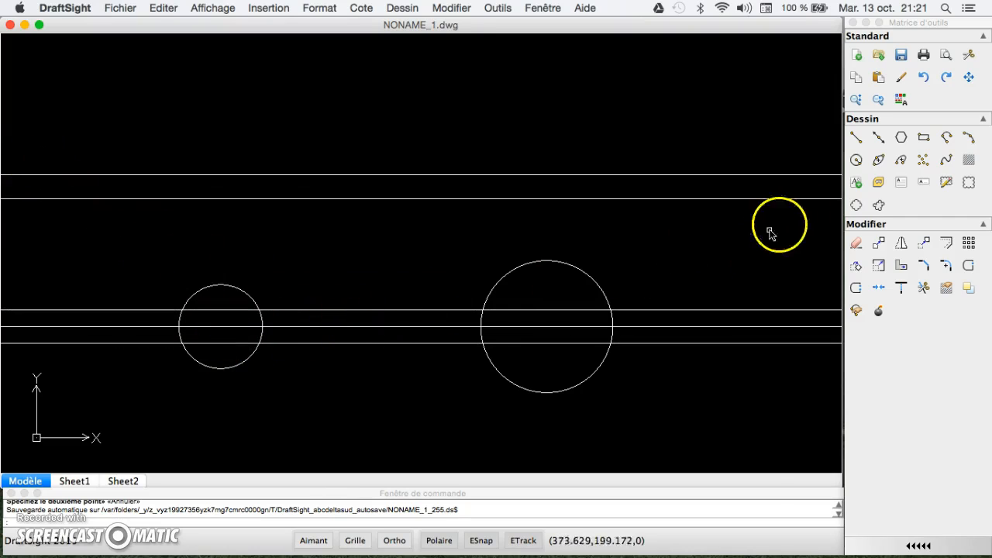
# Draw a short vertical line from the centre of each of the two circles down to the lowest horizontal line.
pyautogui.click(855, 137)
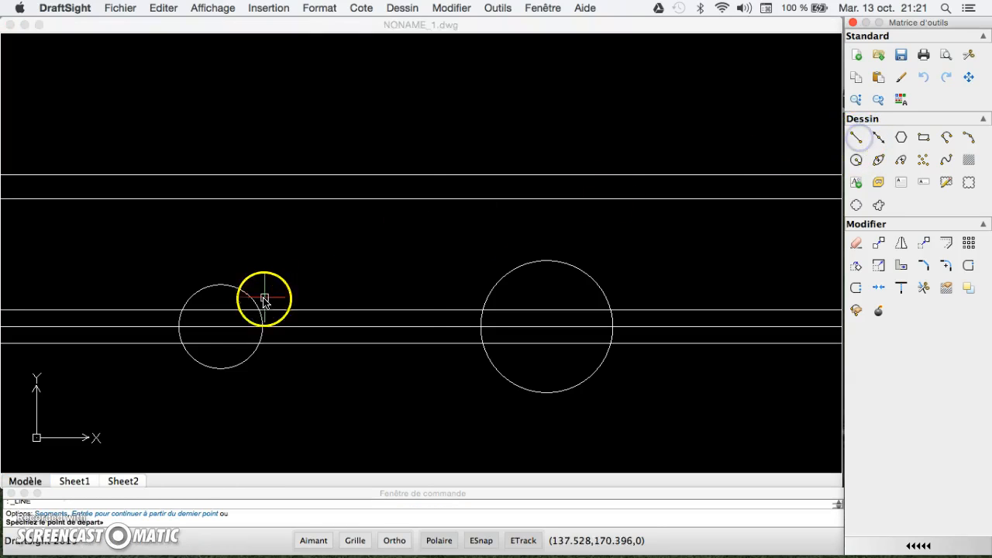
pyautogui.click(222, 329)
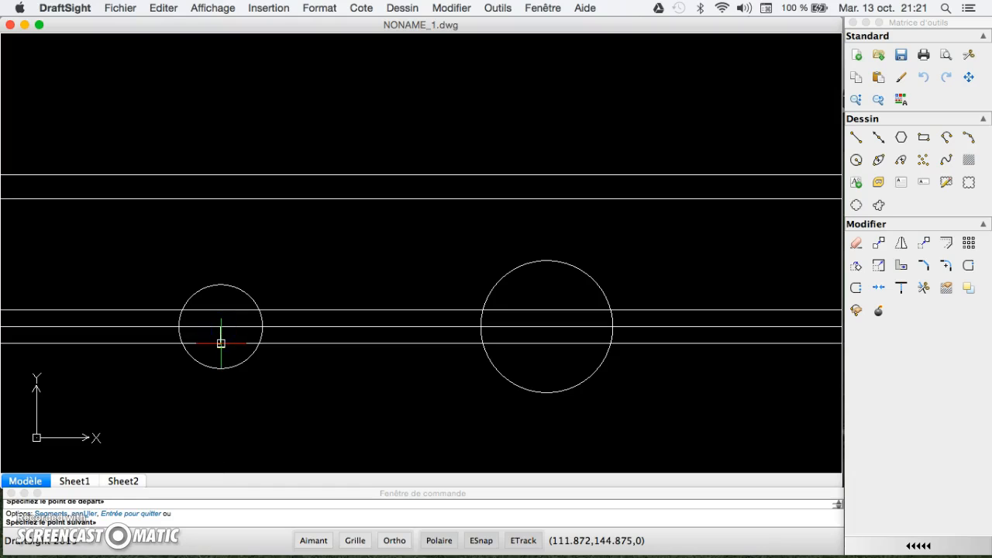
pyautogui.press('Escape')
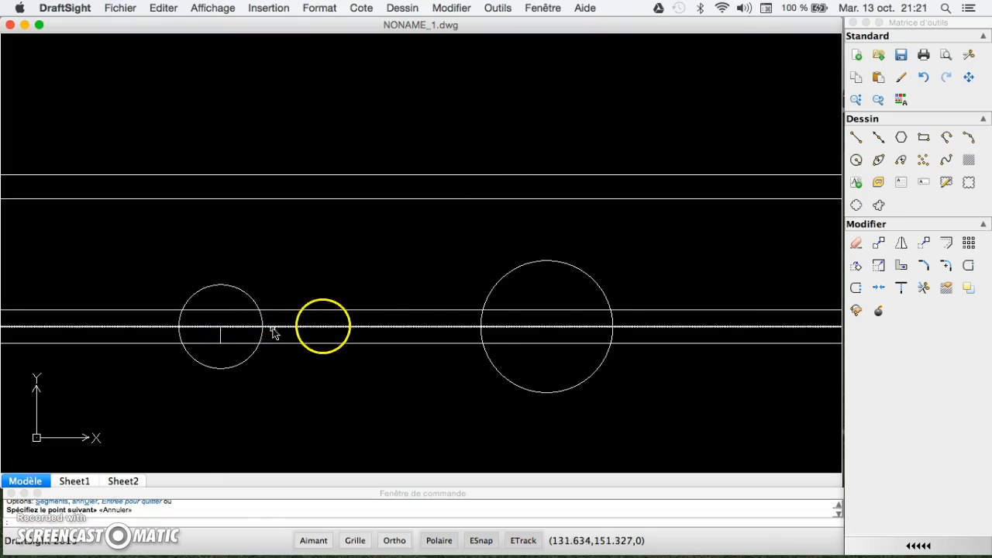
pyautogui.click(855, 138)
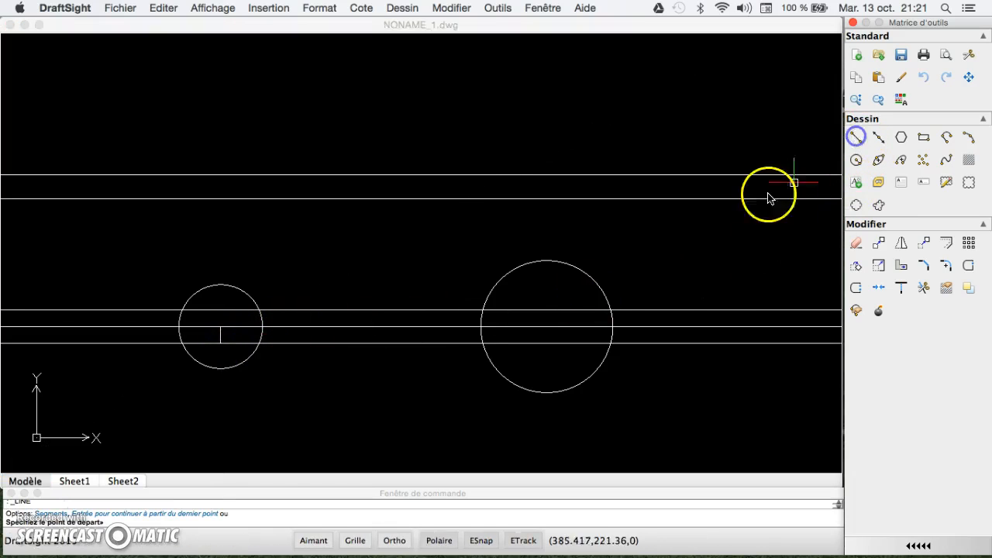
pyautogui.click(547, 329)
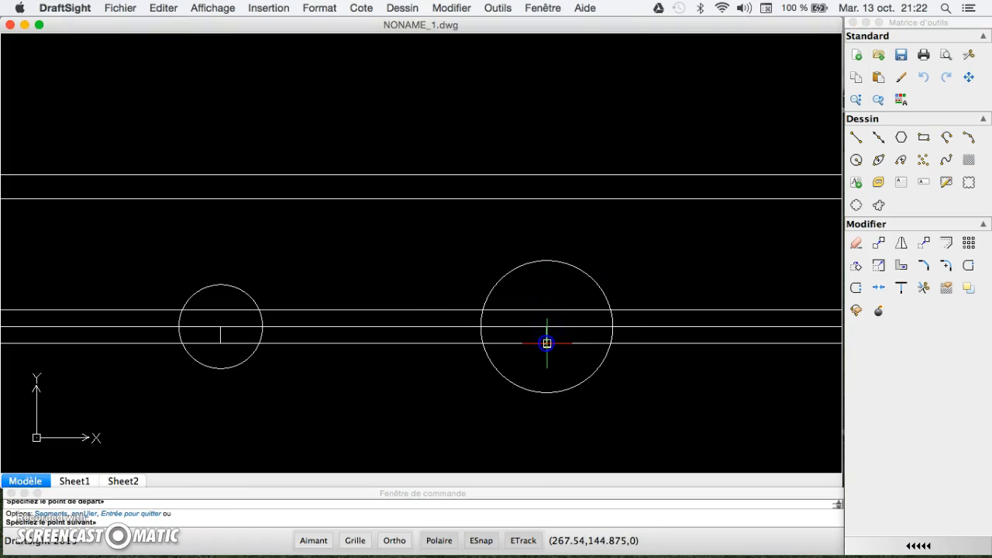
pyautogui.click(545, 341)
pyautogui.press('Escape')
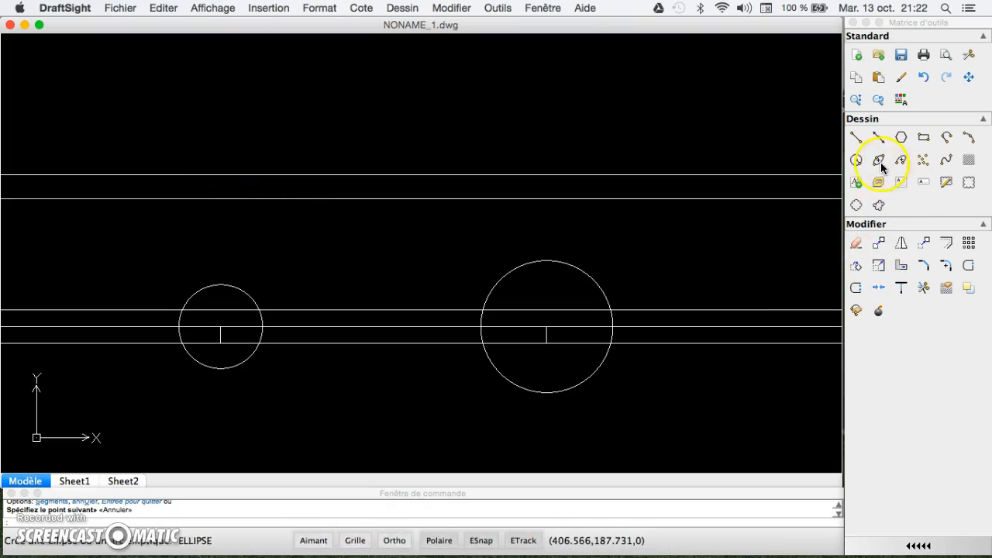
# Draw a circle of radius 122 centred on the lower end of the small circle's short vertical line.
pyautogui.click(856, 163)
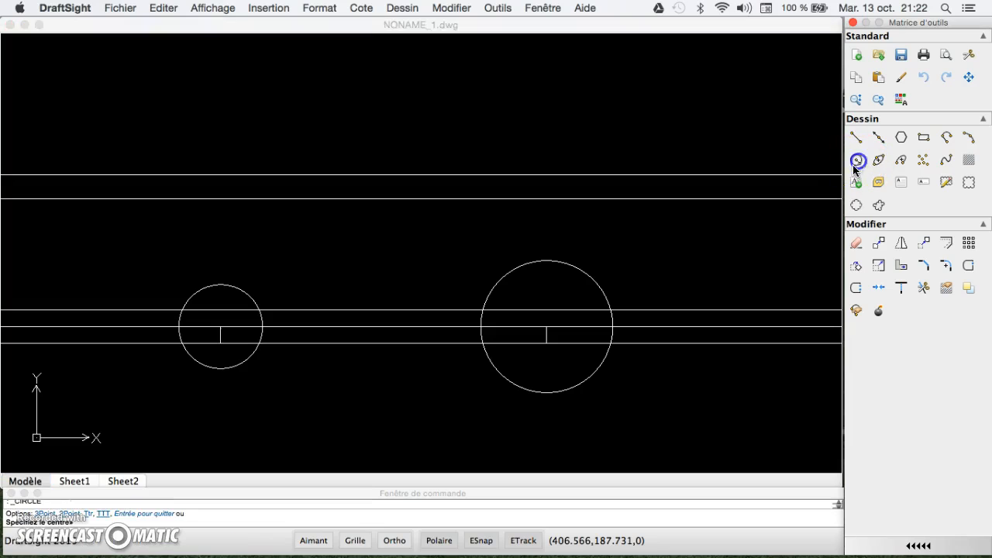
pyautogui.click(221, 343)
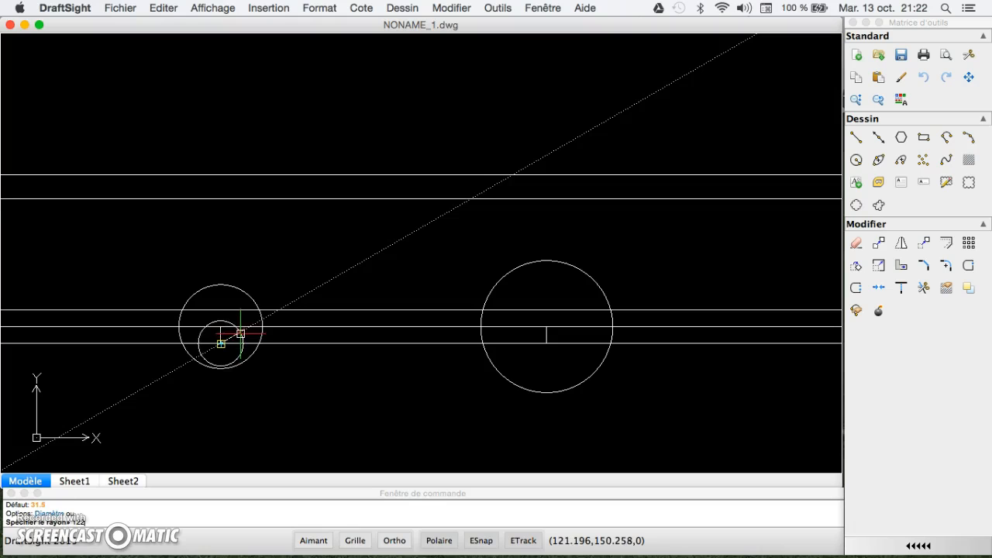
pyautogui.write('122')
pyautogui.press('Return')
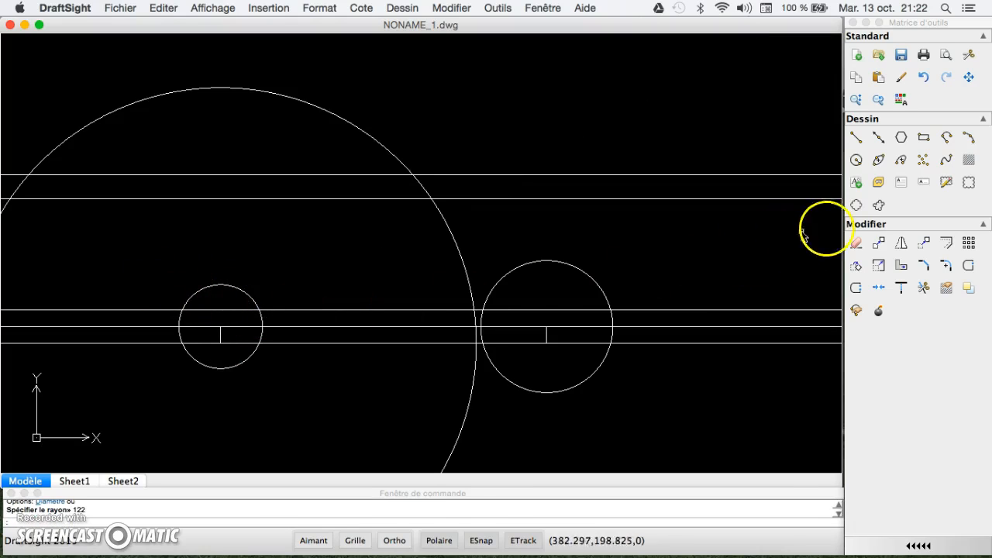
# Draw a line from the radius 122 circle's centre to its left intersection with the lower copied line, continuing vertically down to the lowest horizontal line.
pyautogui.click(856, 137)
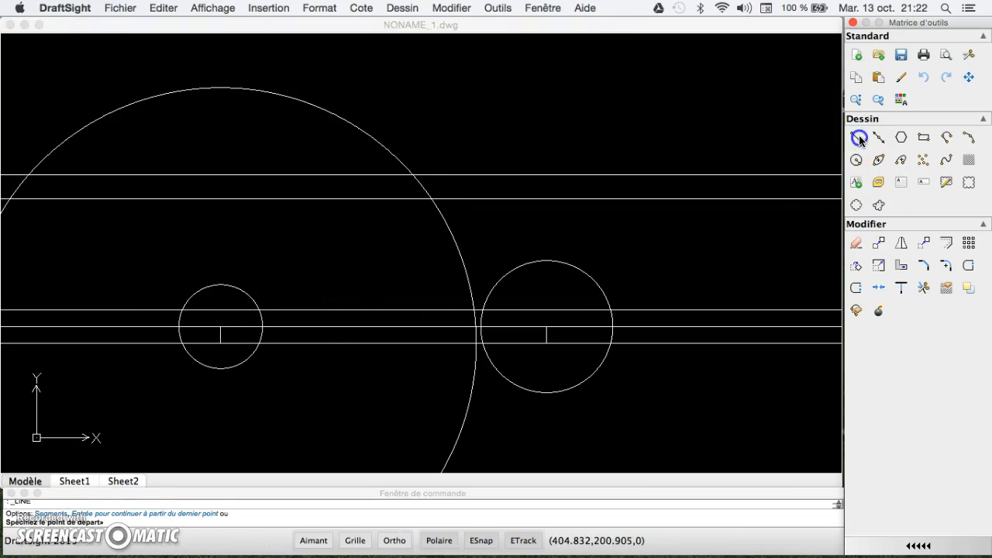
pyautogui.click(221, 343)
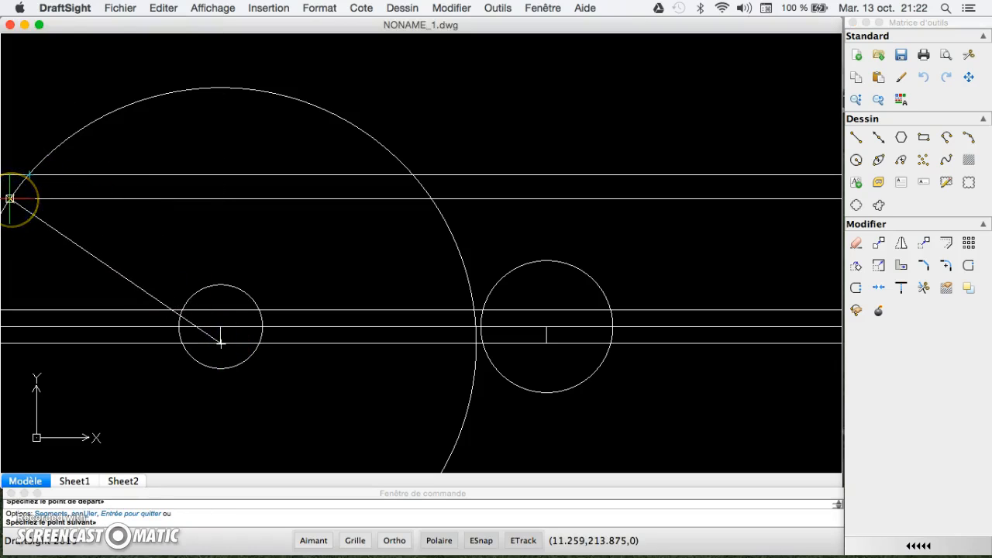
pyautogui.click(10, 198)
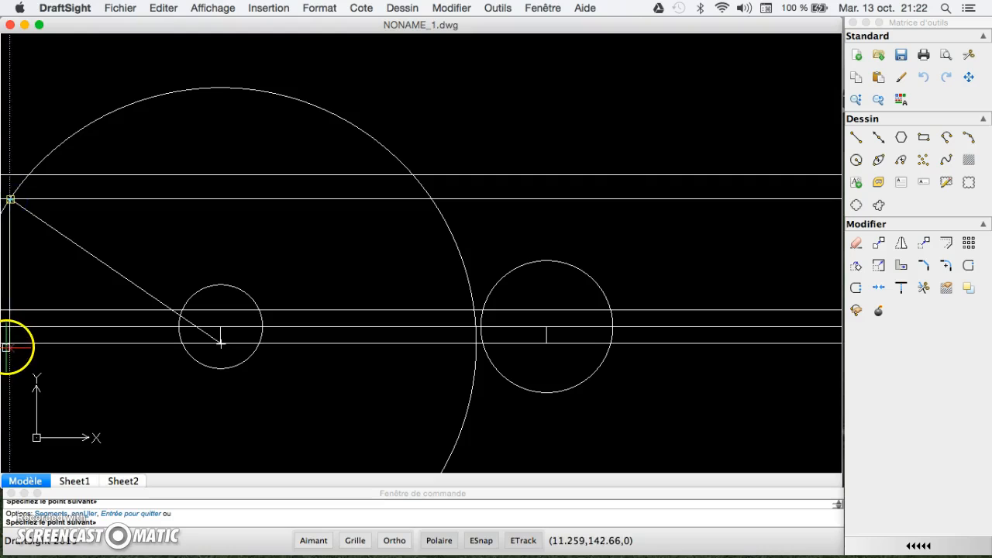
pyautogui.click(10, 343)
pyautogui.press('Escape')
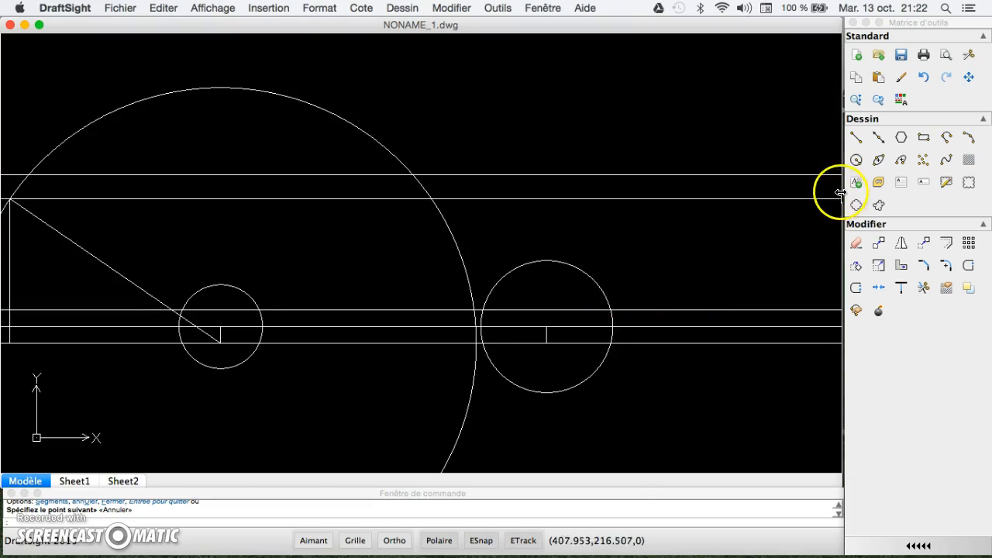
# Draw a circle of radius 145 centred on the lower end of the large circle's short vertical line.
pyautogui.click(855, 160)
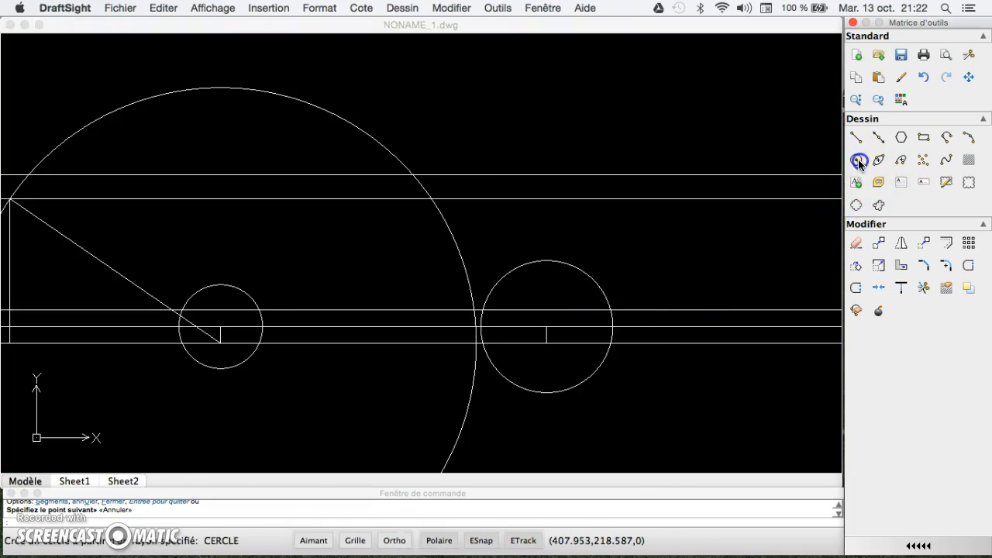
pyautogui.click(547, 345)
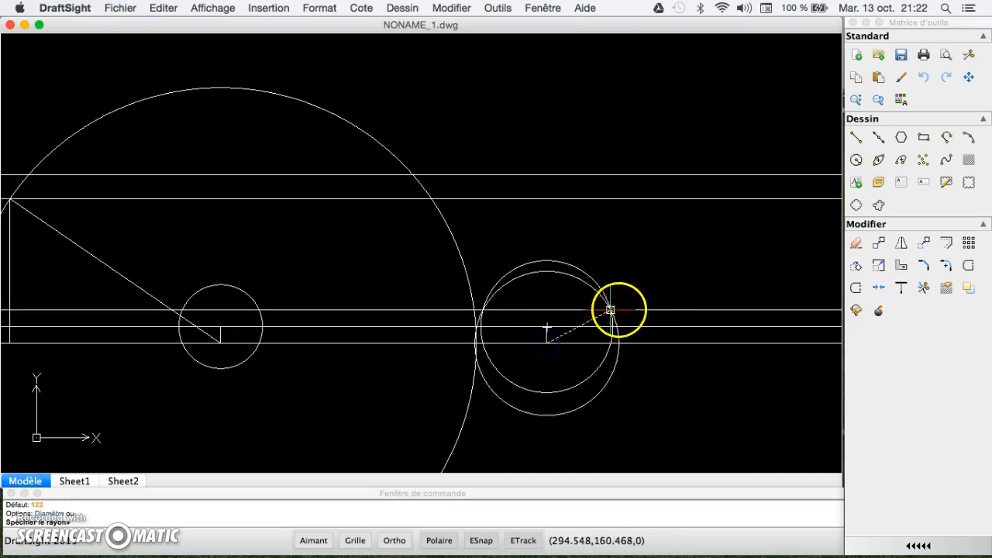
pyautogui.write('145')
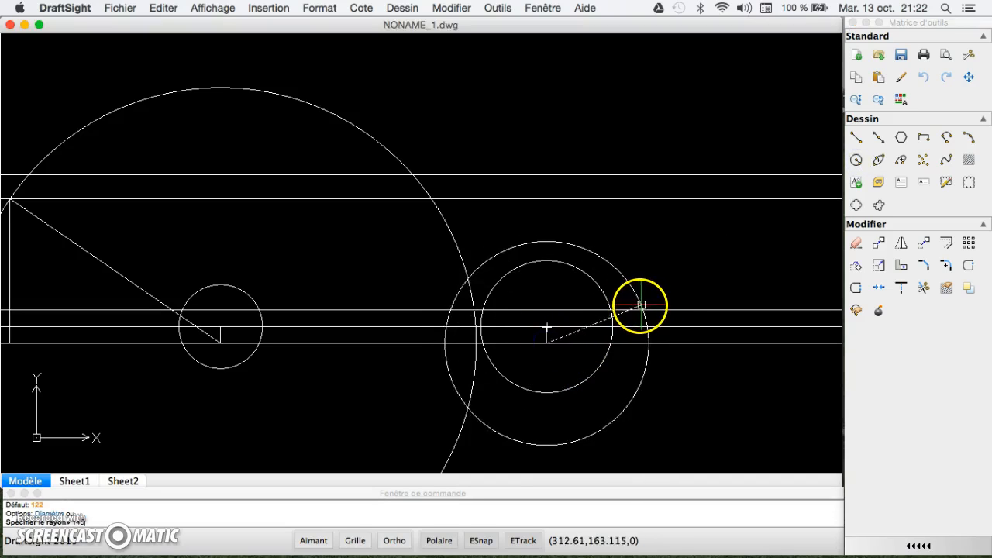
pyautogui.press('Return')
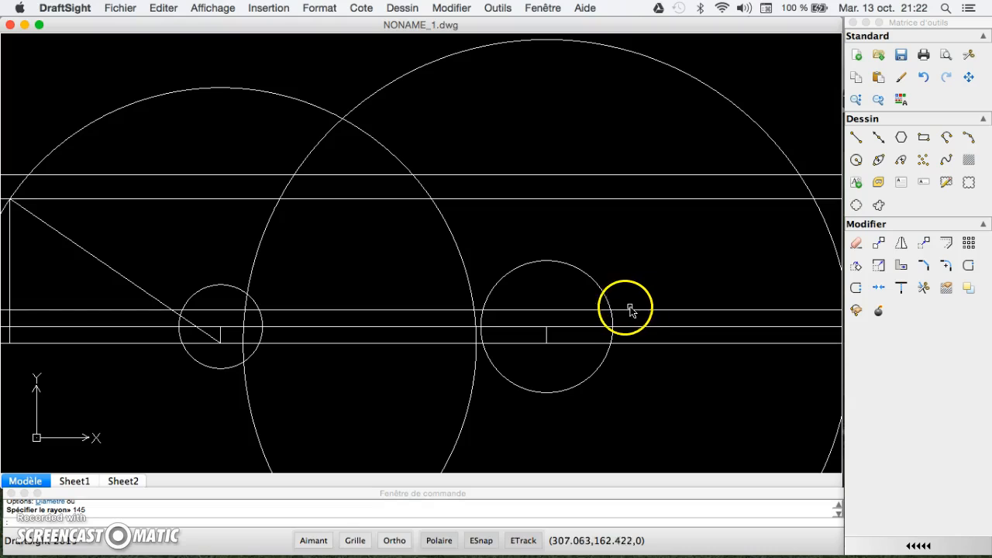
# Draw a line from the radius 145 circle's centre to its right intersection with the topmost line, continuing vertically down to the lowest horizontal line.
pyautogui.click(856, 137)
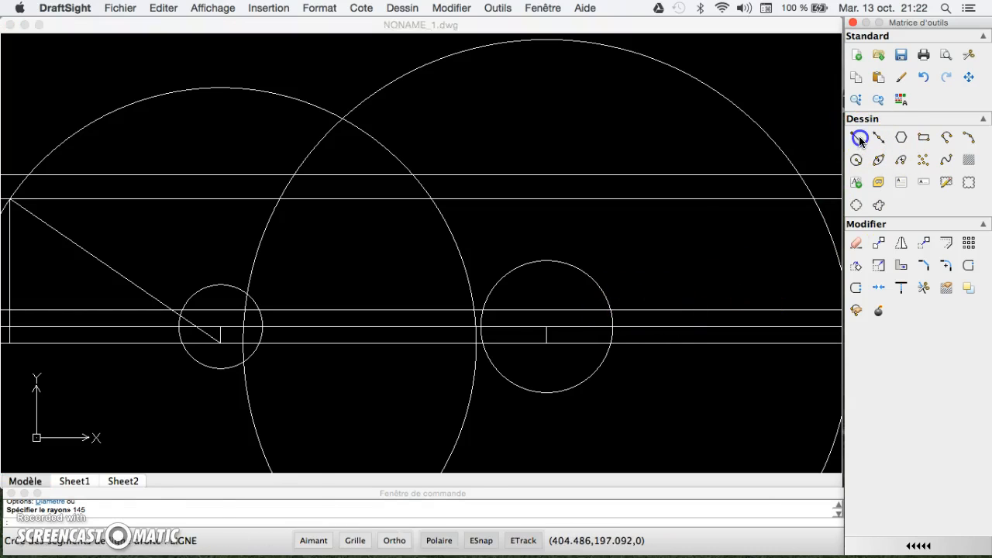
pyautogui.click(547, 343)
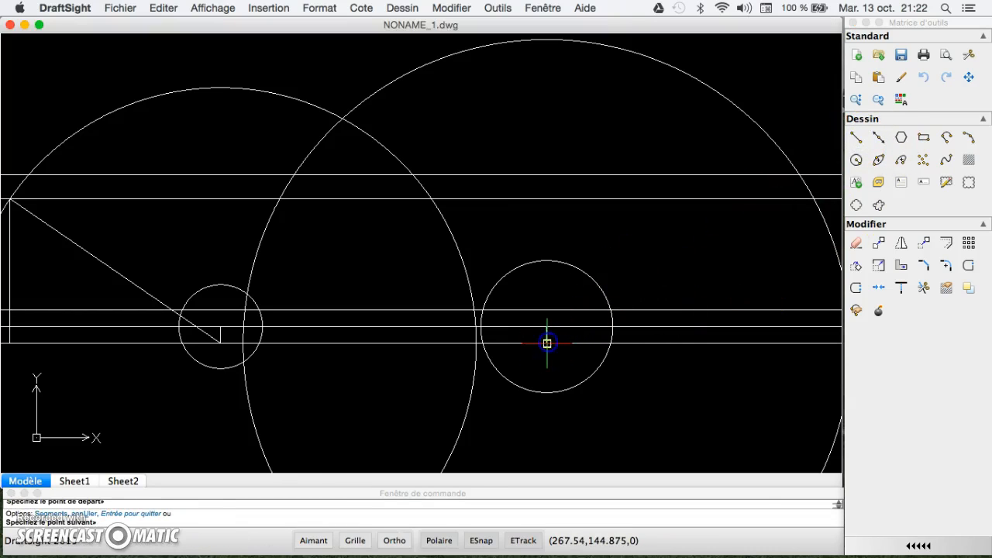
pyautogui.click(798, 179)
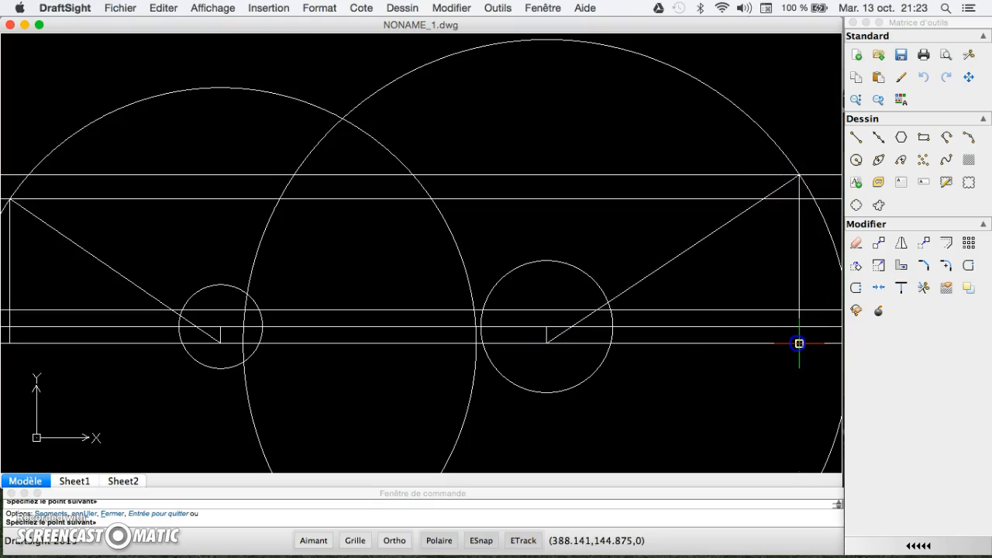
pyautogui.press('Escape')
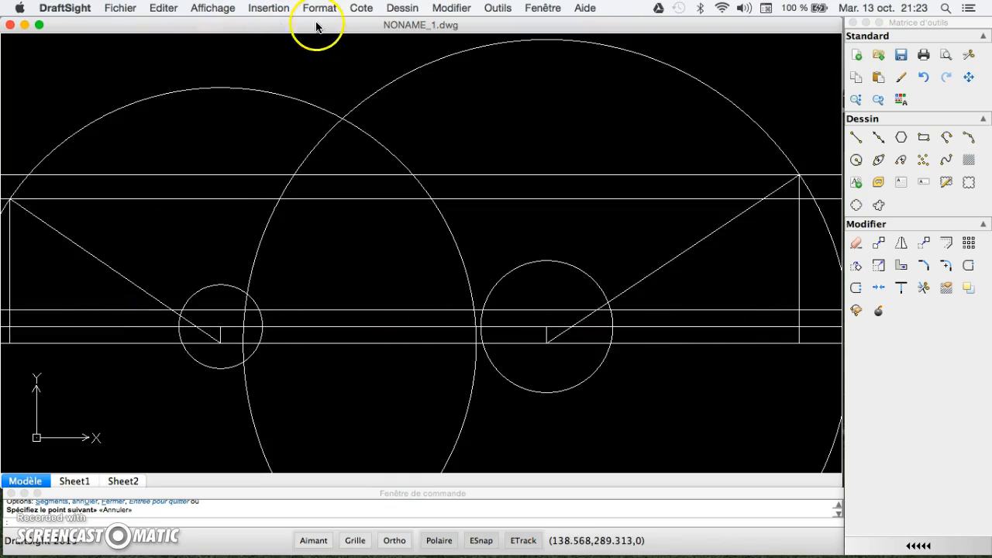
# Draw a start-centre-end arc from the left vertical's crossing with the middle line, centred on that vertical's upper end, ending on the left oblique line.
pyautogui.click(402, 8)
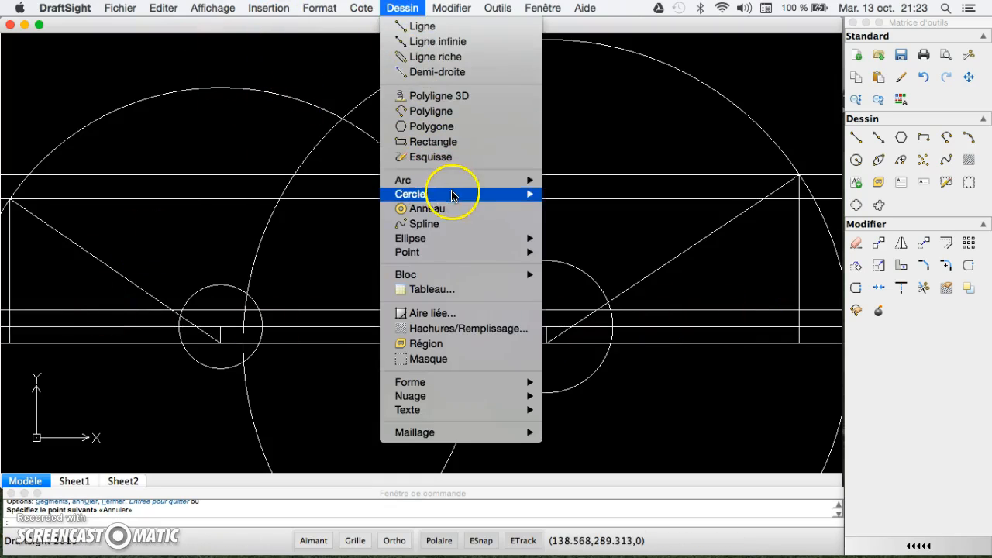
pyautogui.moveTo(465, 186)
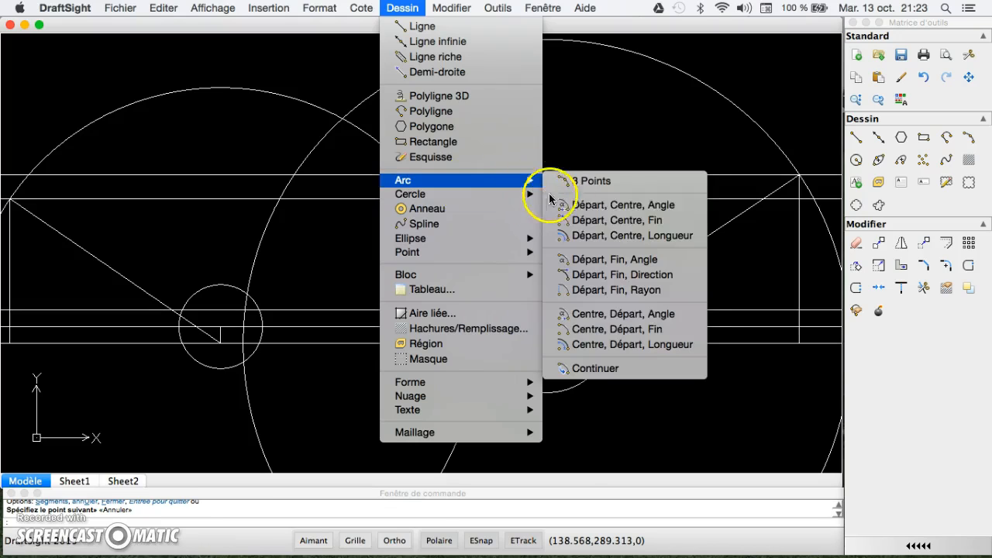
pyautogui.click(599, 220)
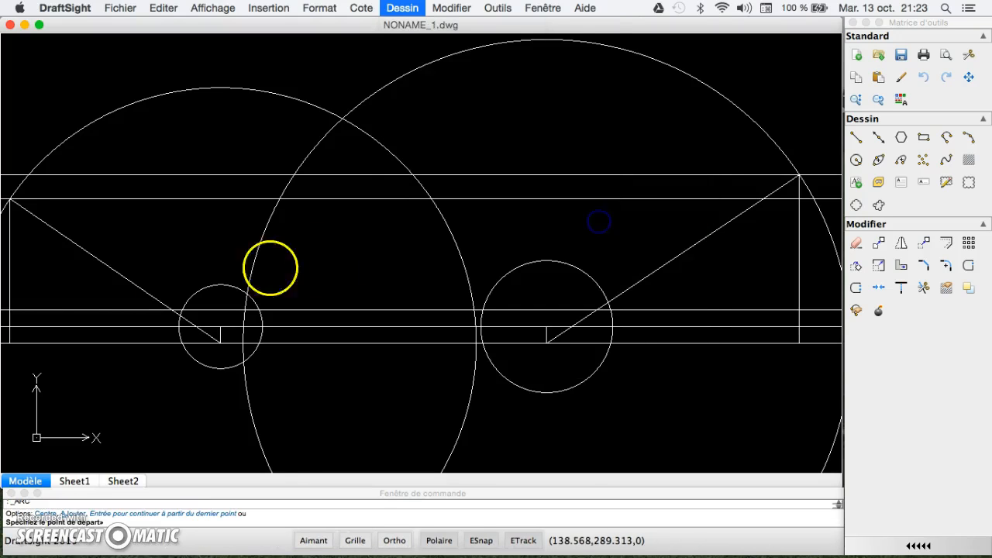
pyautogui.click(9, 327)
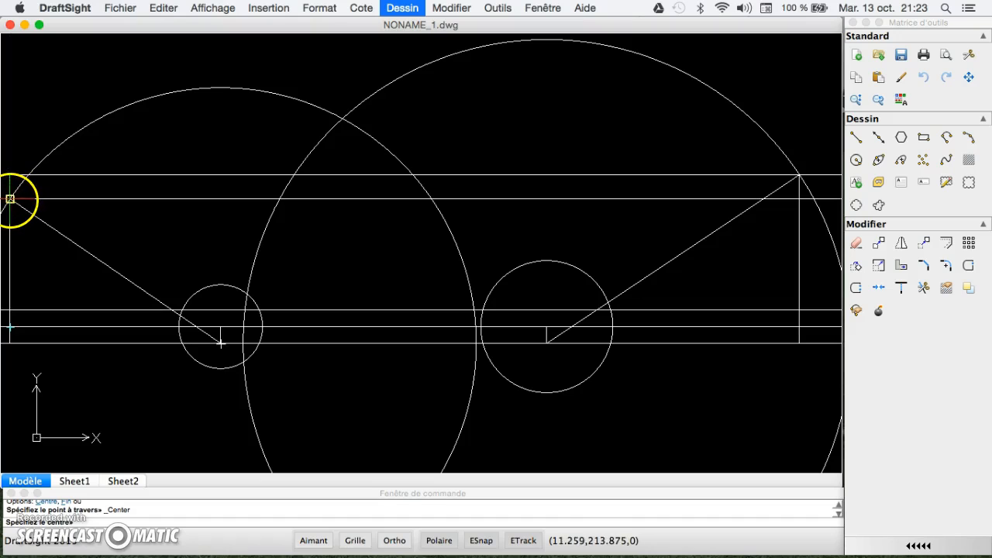
pyautogui.click(9, 199)
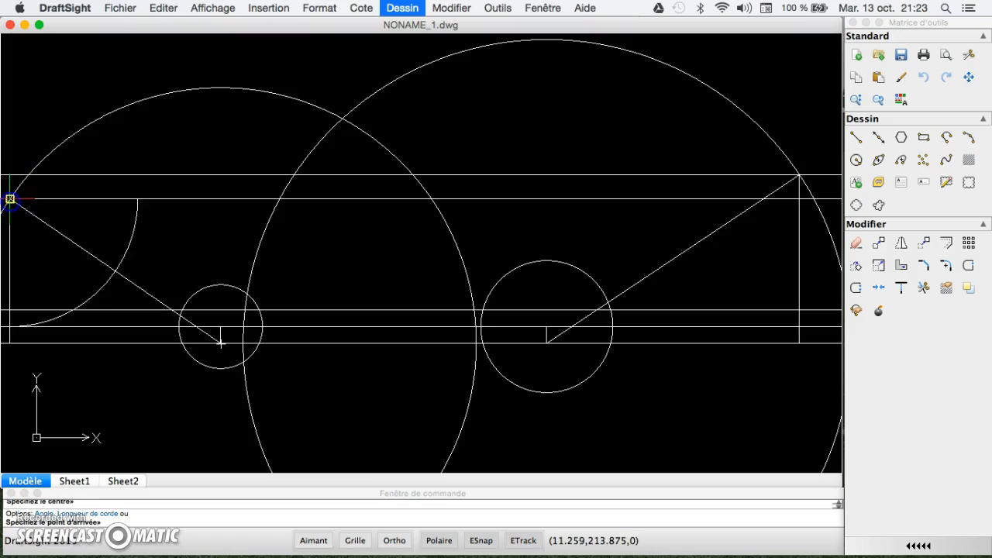
pyautogui.click(115, 273)
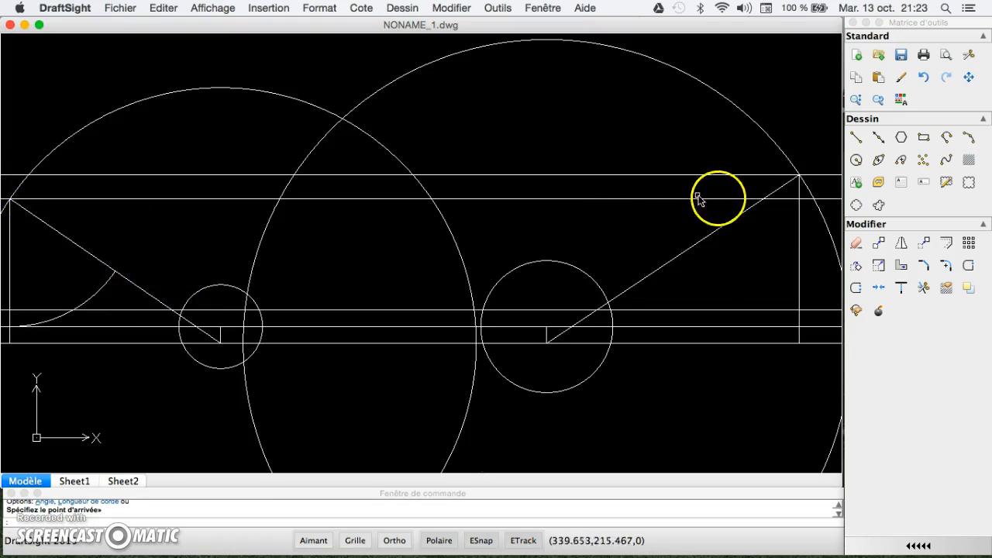
# Draw a start-centre-end arc from the right oblique line's midpoint, centred on the right vertical's upper end, ending at that vertical's crossing with the middle line.
pyautogui.click(400, 8)
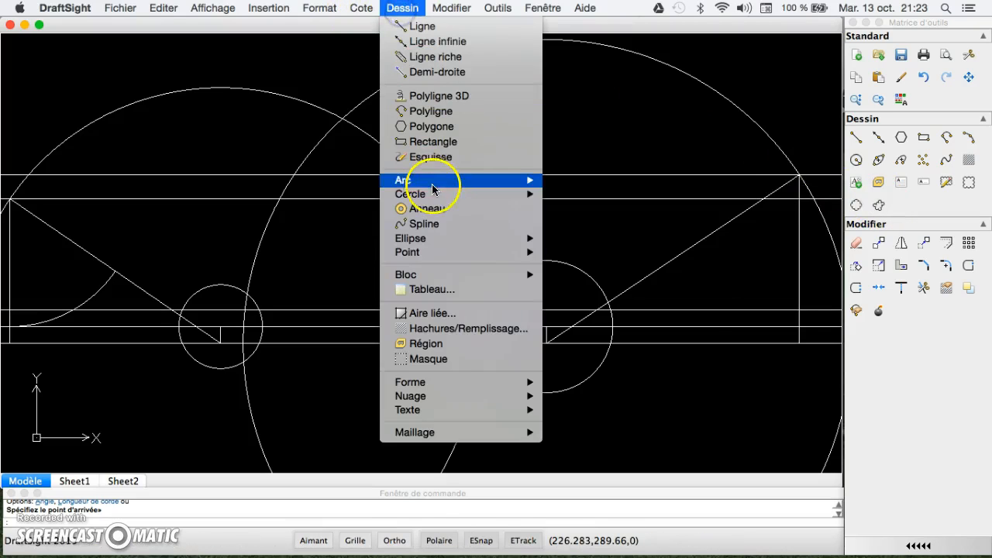
pyautogui.click(589, 220)
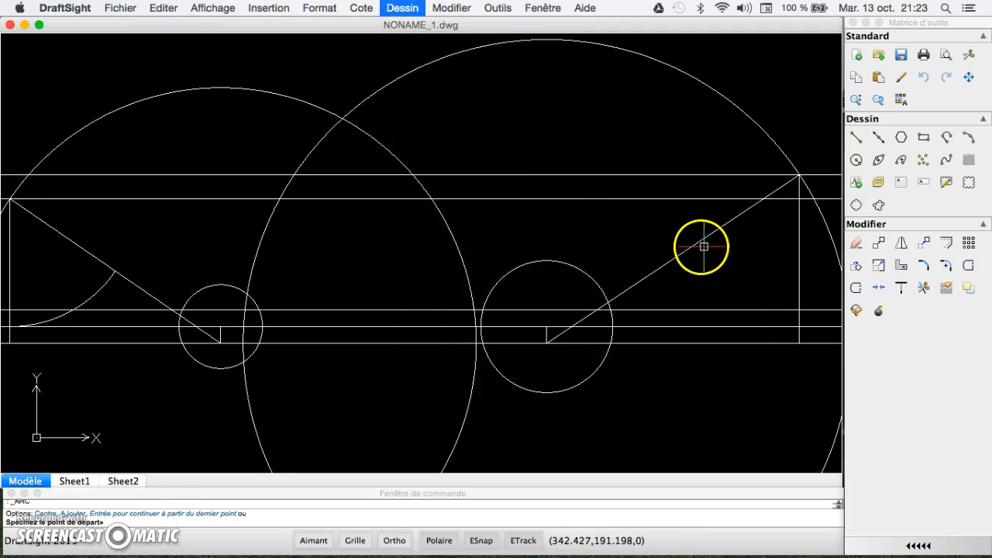
pyautogui.click(672, 259)
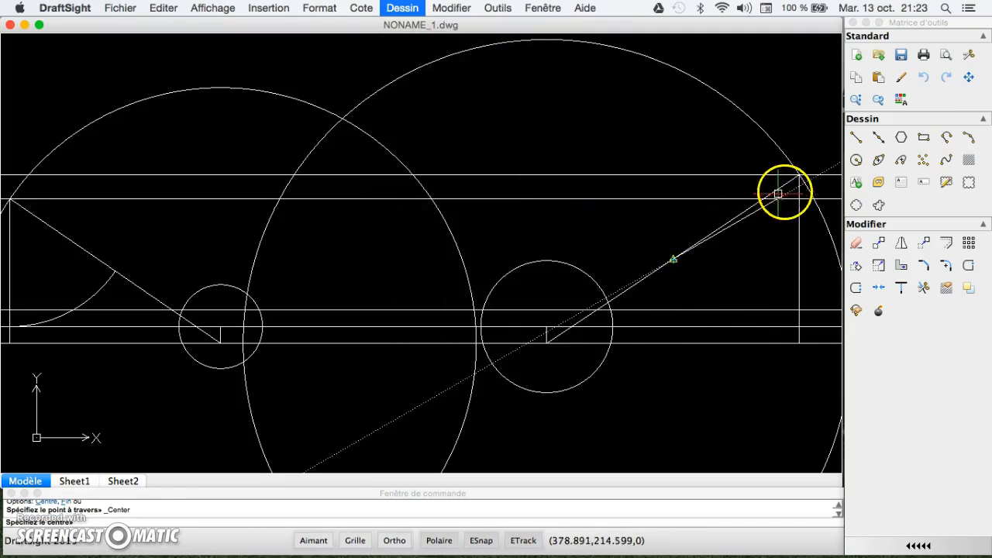
pyautogui.click(798, 176)
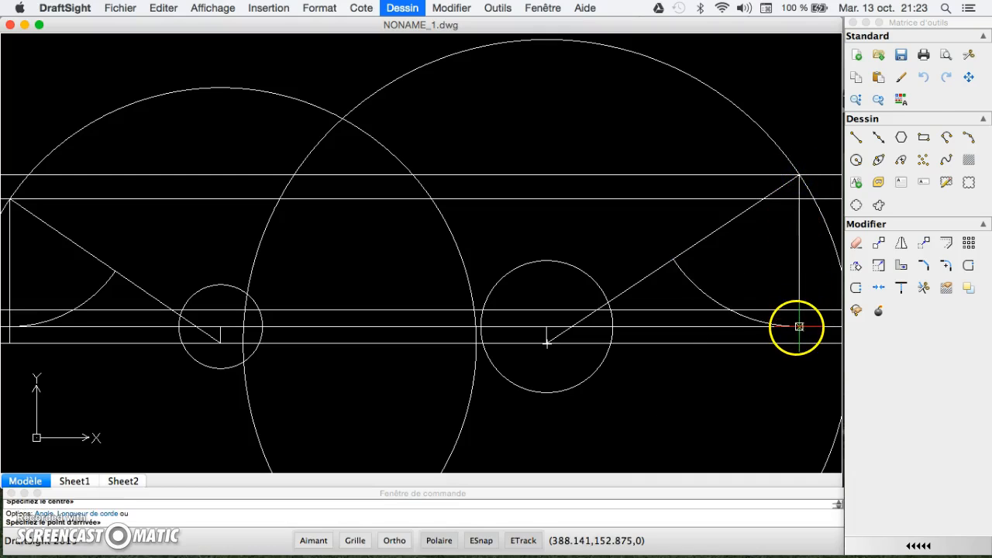
pyautogui.click(799, 327)
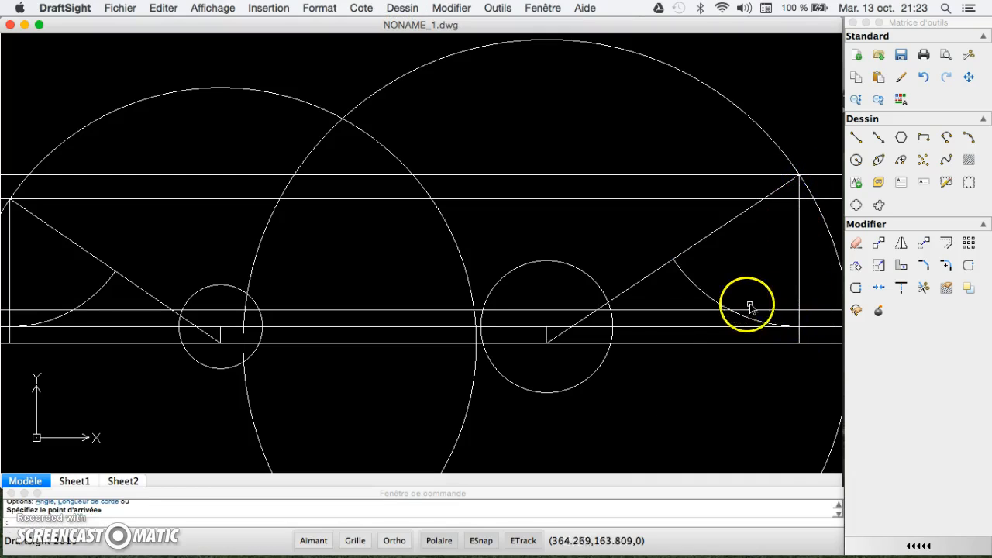
pyautogui.press('Escape')
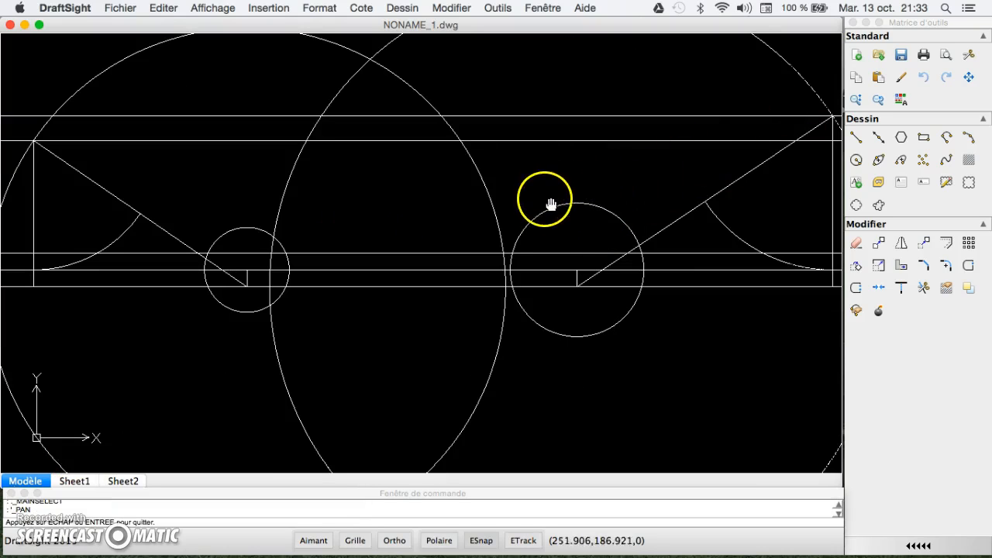
# Draw a circle centred on the lower end of the larger tube's short vertical, passing through the right arc's endpoint on the oblique line.
pyautogui.click(856, 160)
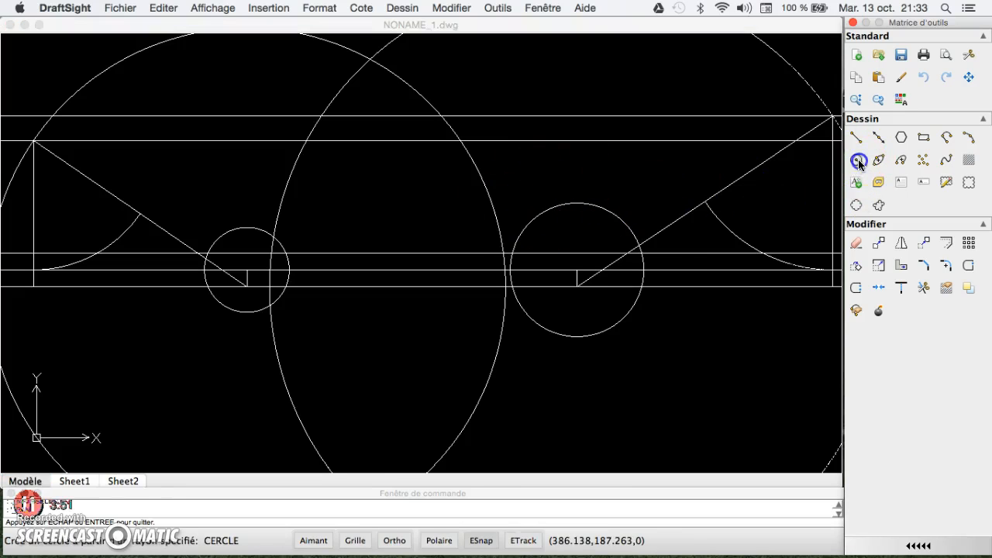
pyautogui.click(576, 288)
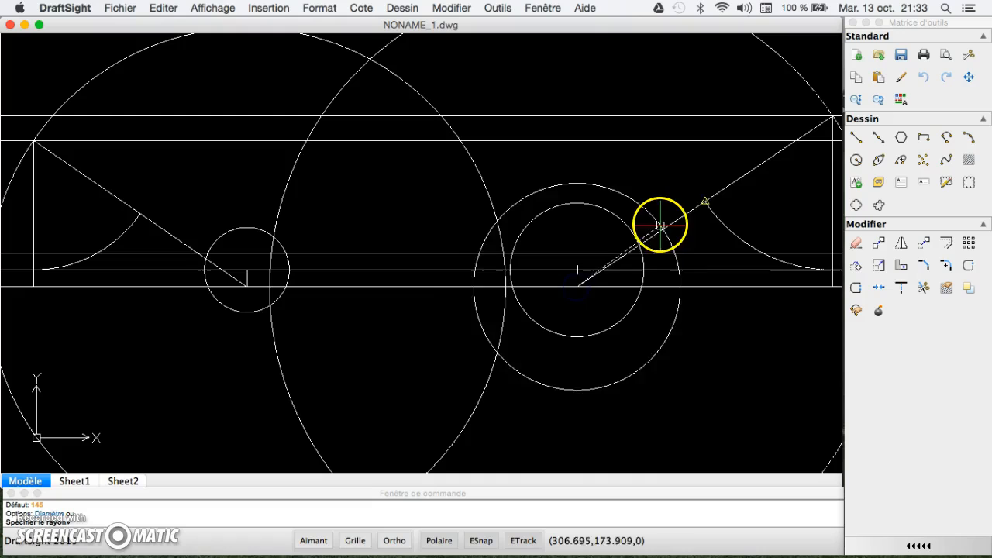
pyautogui.click(705, 201)
pyautogui.click(546, 259)
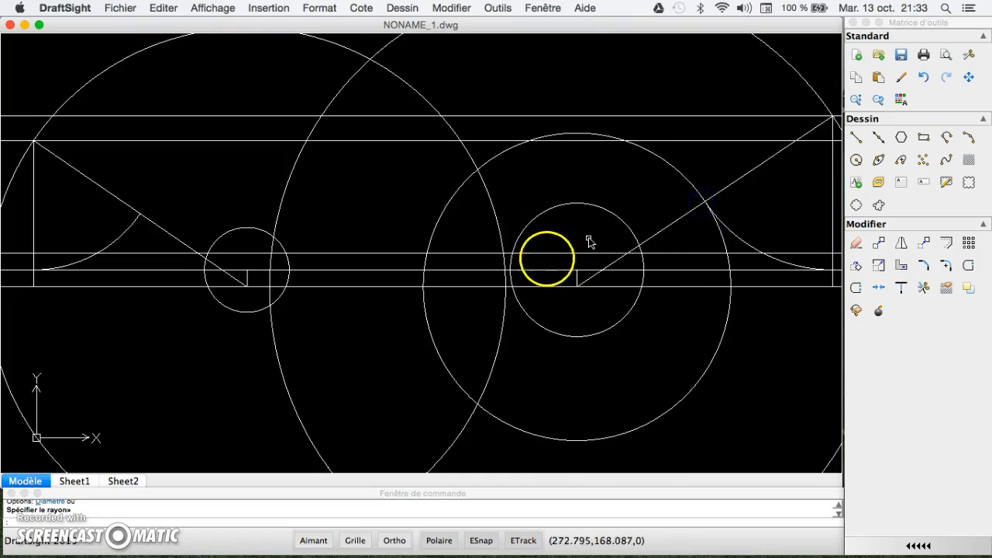
# Draw a circle centred on the lower end of the smaller tube's short vertical, passing through the left arc's endpoint on the oblique line.
pyautogui.click(857, 160)
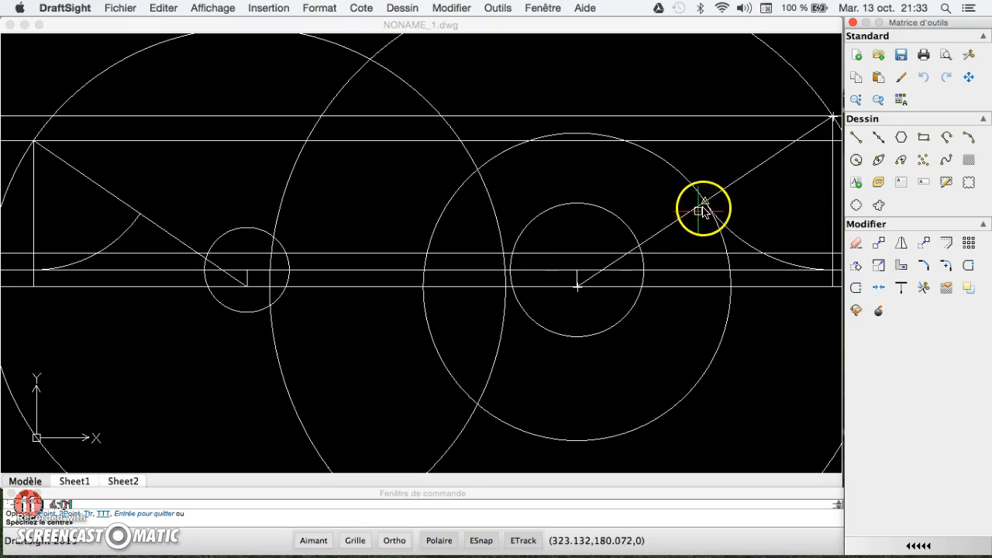
pyautogui.click(247, 287)
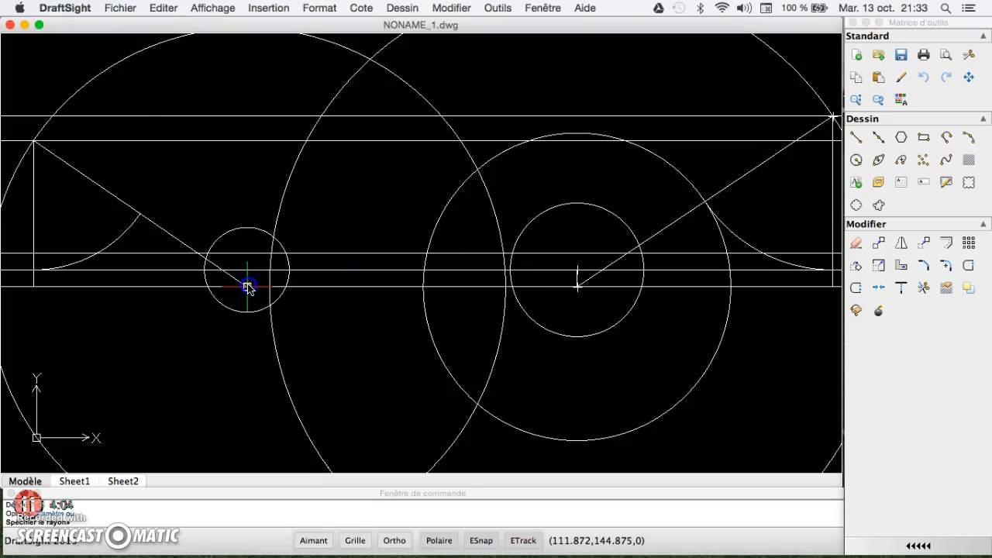
pyautogui.click(143, 213)
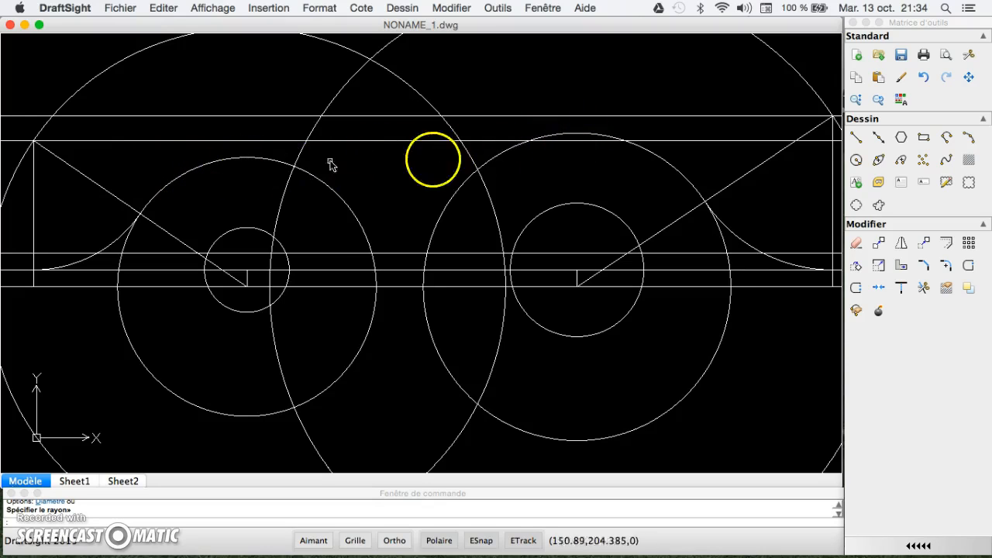
# Draw a single connecting line from the top of the right construction circle to the top of the left one.
pyautogui.click(856, 136)
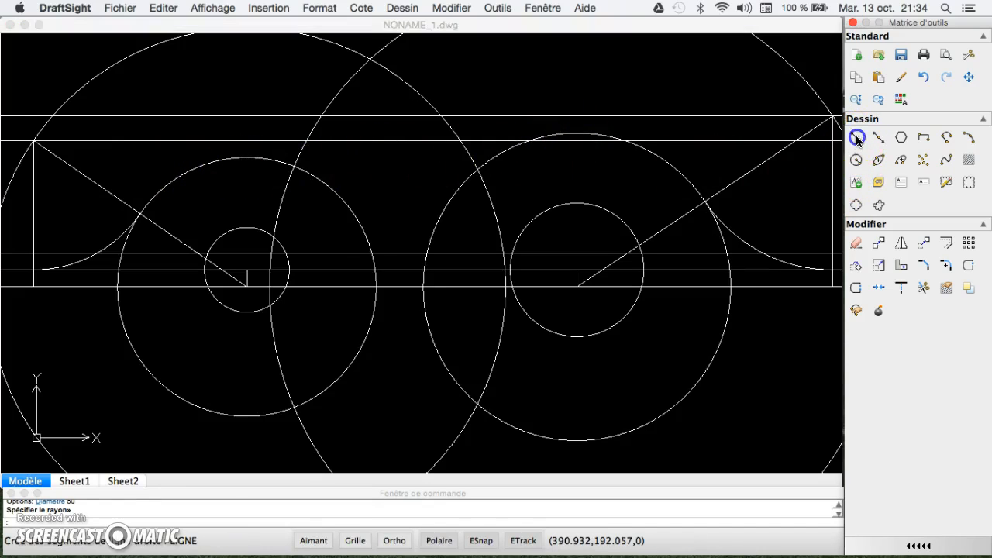
pyautogui.click(577, 134)
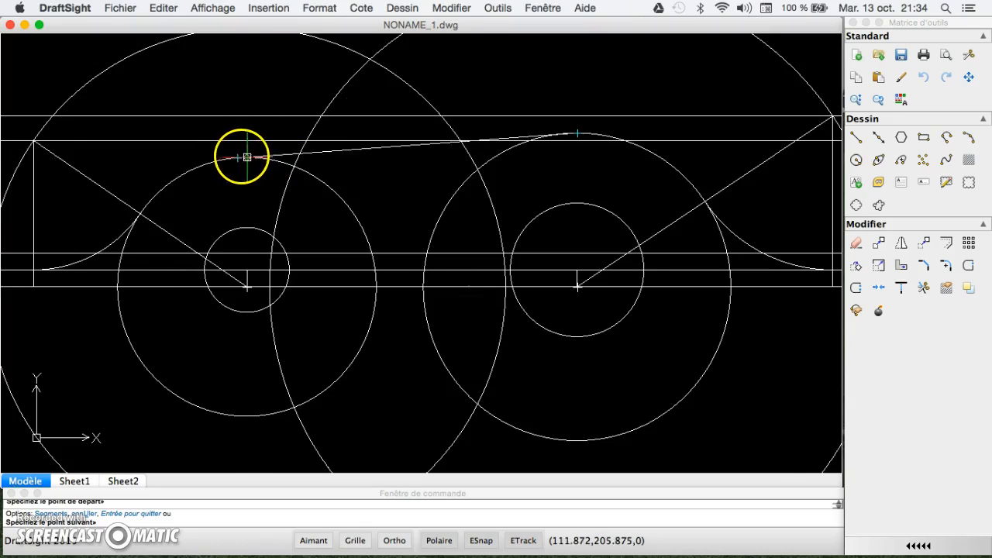
pyautogui.click(237, 157)
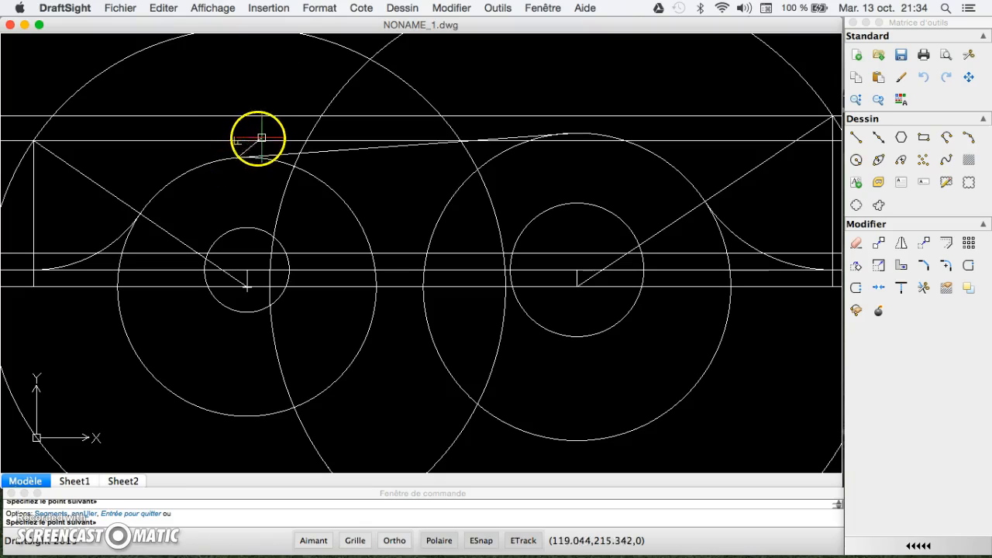
pyautogui.press('Escape')
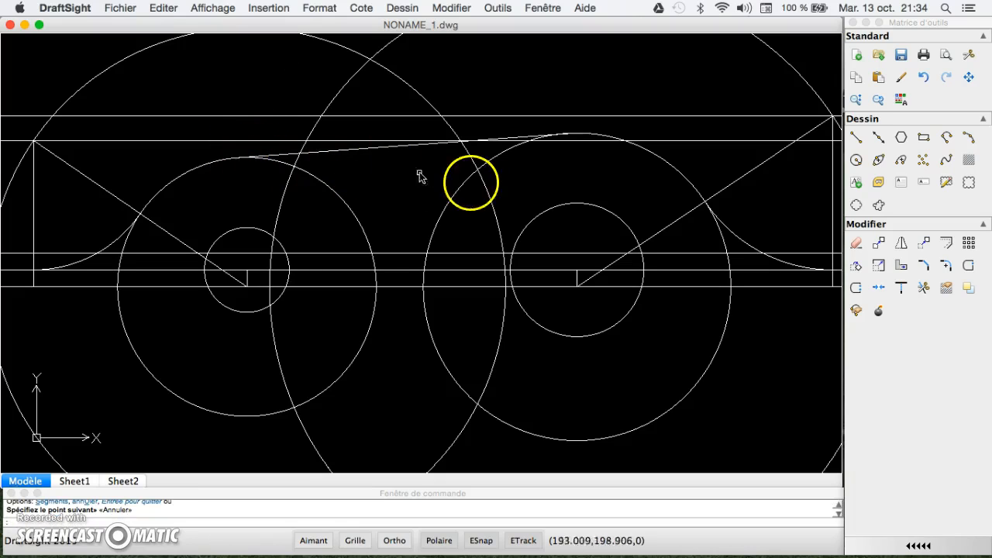
# Delete the two construction circles that pass through the arc endpoints on the oblique lines.
pyautogui.click(361, 226)
pyautogui.click(855, 243)
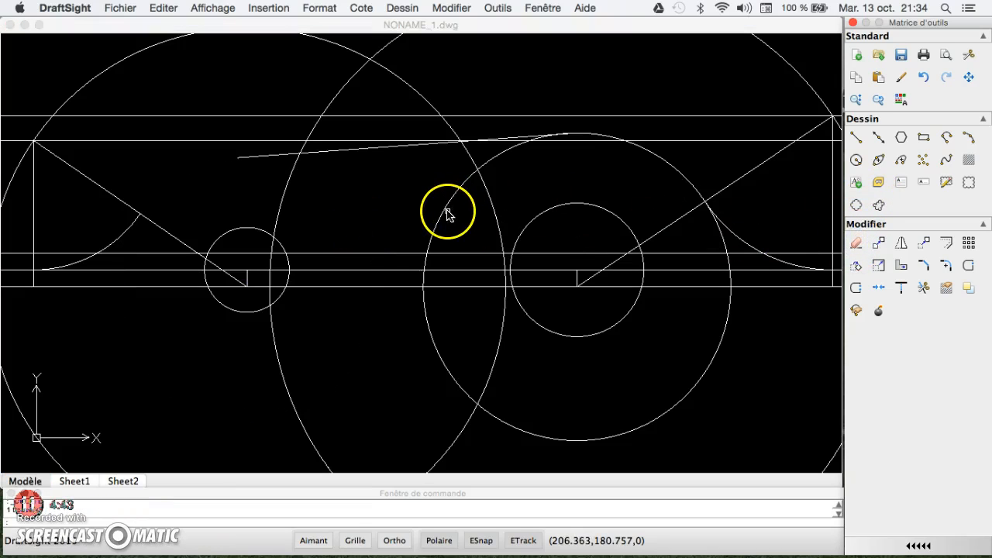
pyautogui.click(447, 214)
pyautogui.click(855, 242)
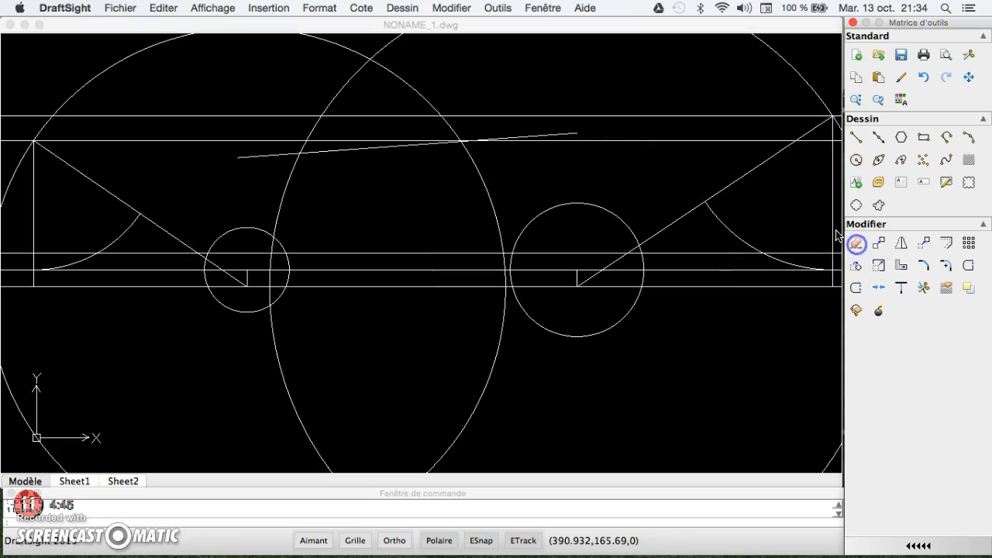
# Draw a start-centre-end arc from the connecting line's left end, centred on the smaller tube's short vertical's lower end, ending at the left arc's endpoint.
pyautogui.click(406, 11)
pyautogui.moveTo(530, 192)
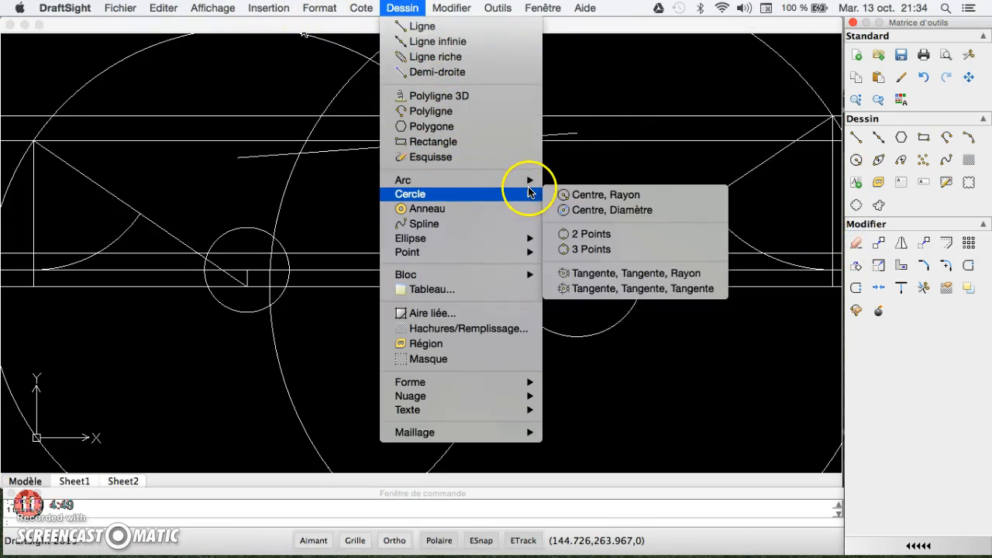
pyautogui.click(597, 221)
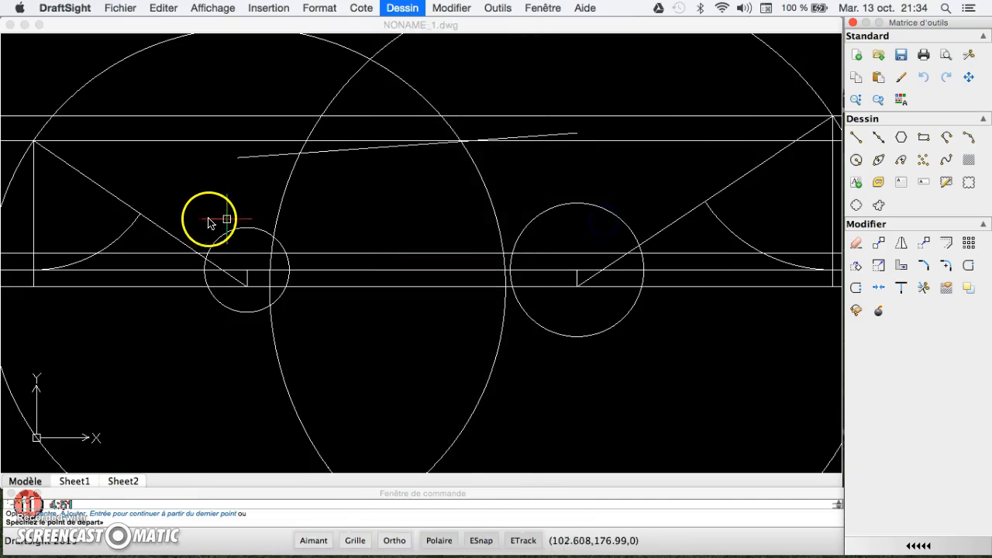
pyautogui.click(238, 158)
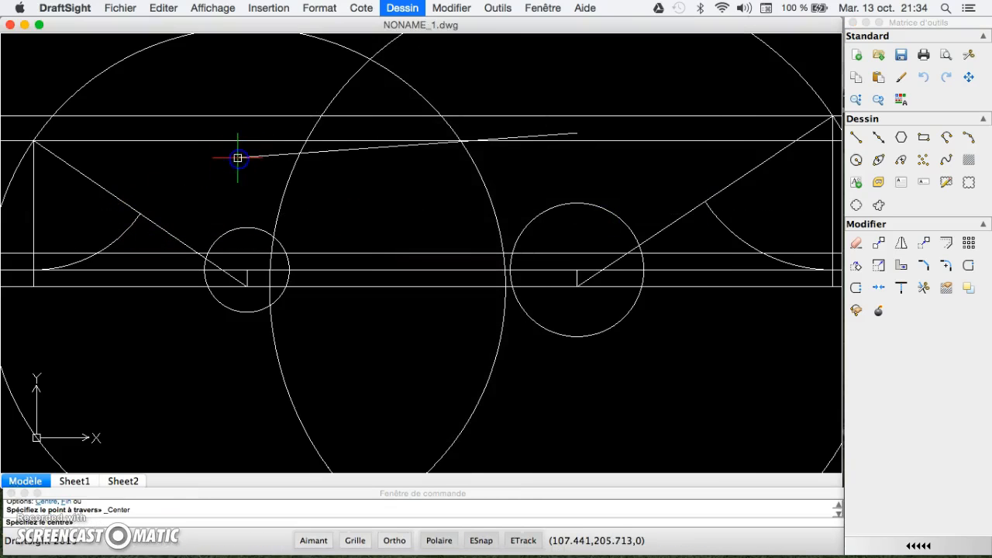
pyautogui.click(247, 285)
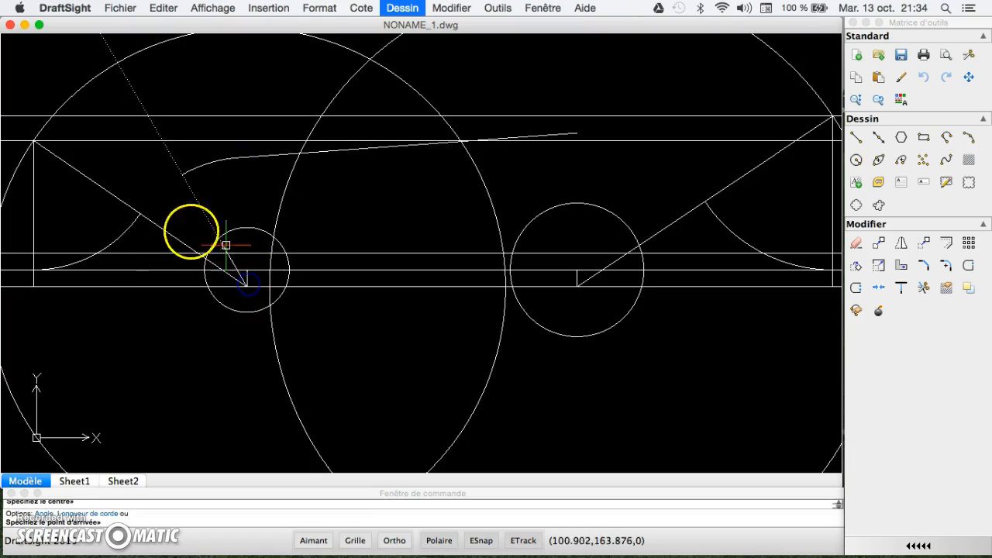
pyautogui.click(139, 208)
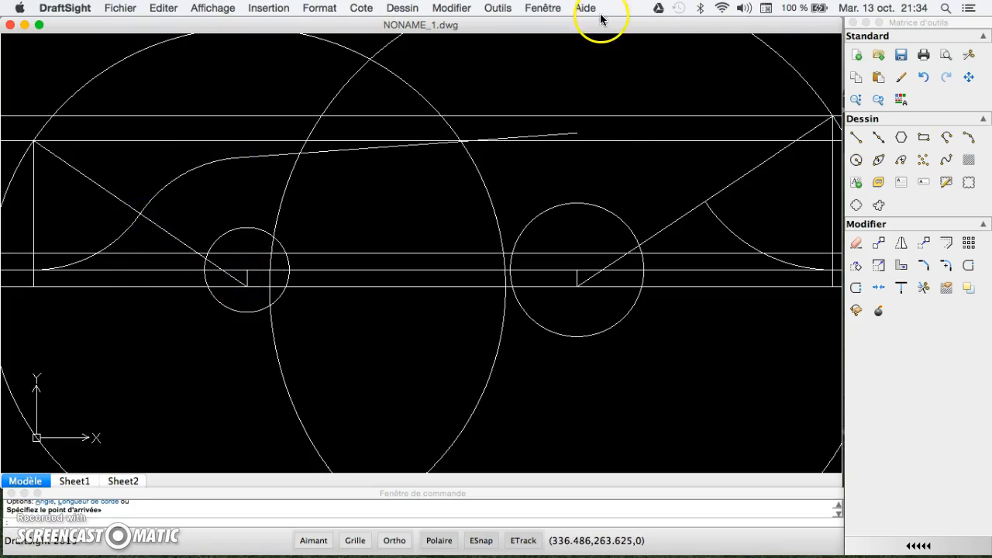
# Draw a start-centre-end arc from the right arc's upper endpoint, centred on the larger tube's short vertical's lower end, ending at the connecting line's right end.
pyautogui.click(403, 8)
pyautogui.moveTo(496, 180)
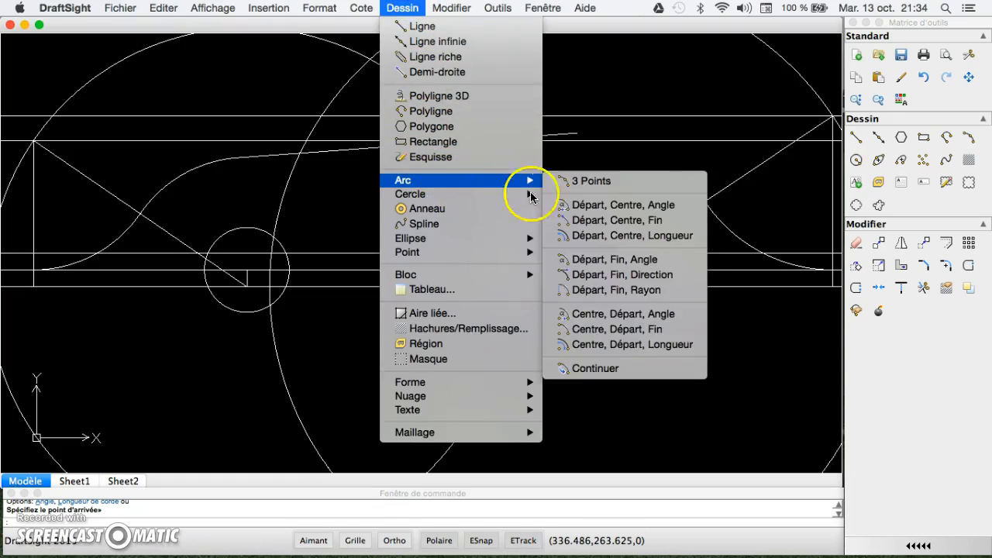
pyautogui.click(595, 219)
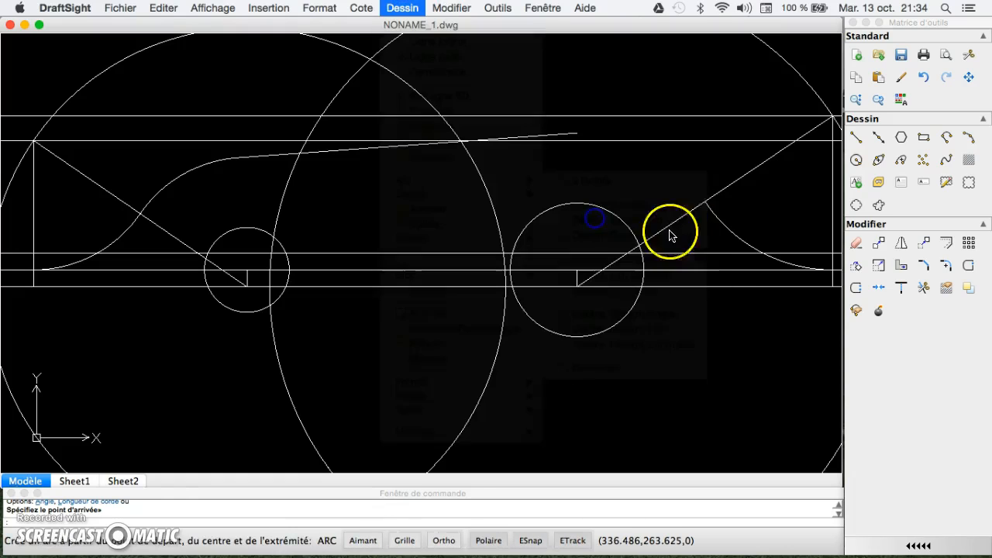
pyautogui.click(704, 202)
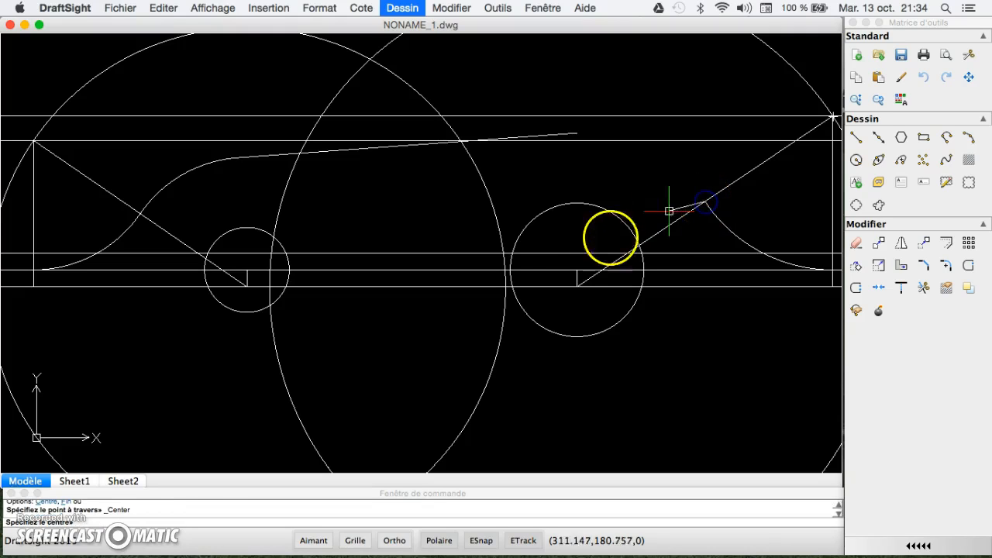
pyautogui.click(577, 286)
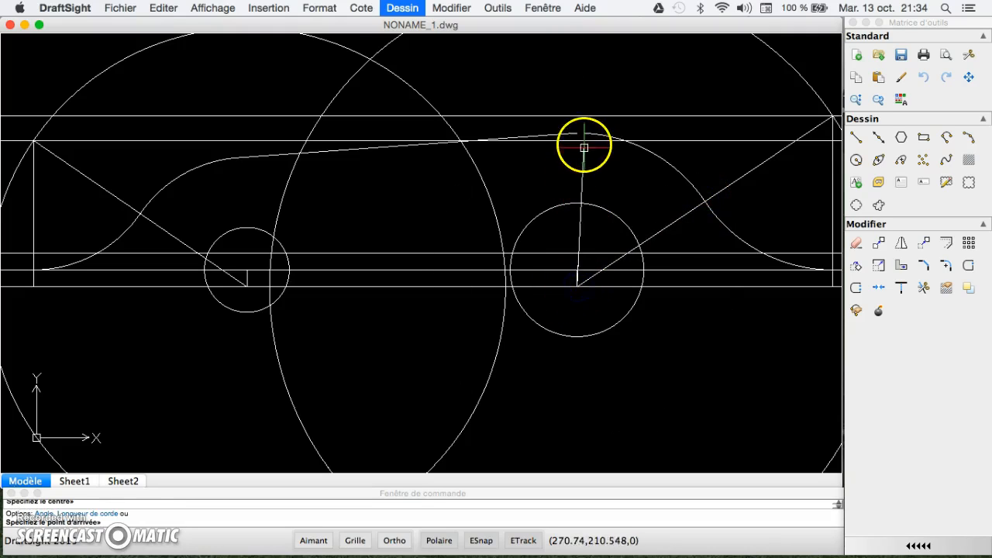
pyautogui.click(578, 135)
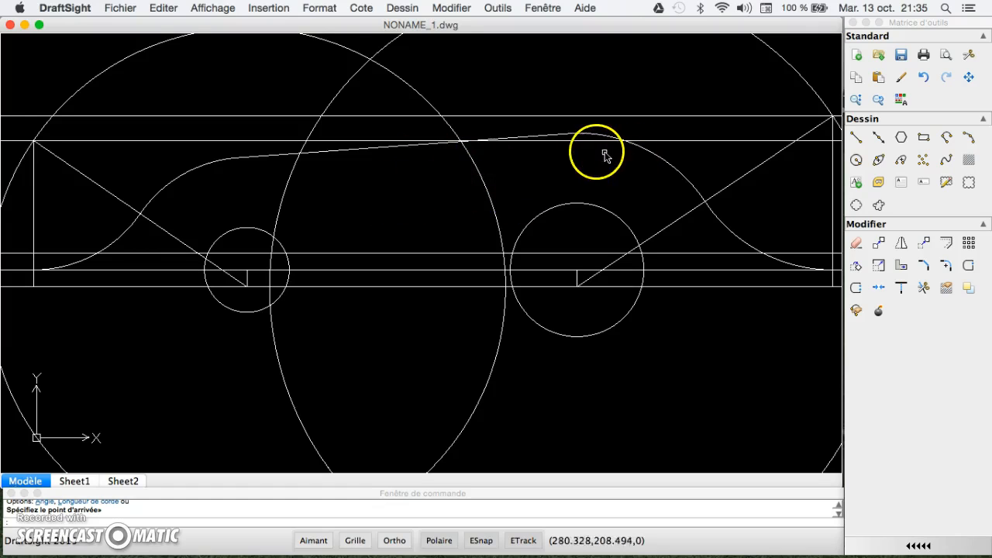
# Delete the sloped connecting line and the two upper arcs over the tubes.
pyautogui.click(359, 152)
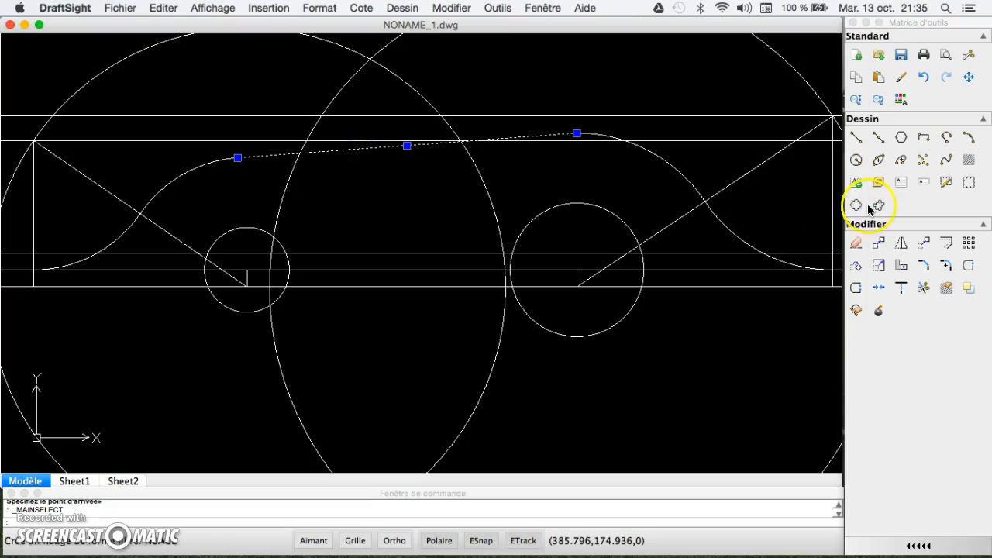
pyautogui.click(855, 243)
pyautogui.click(677, 169)
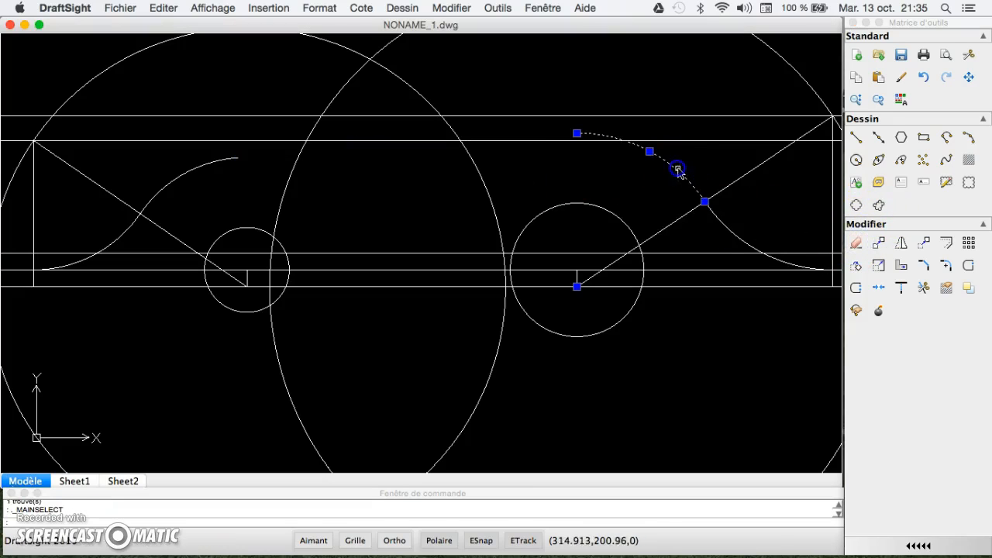
pyautogui.click(855, 242)
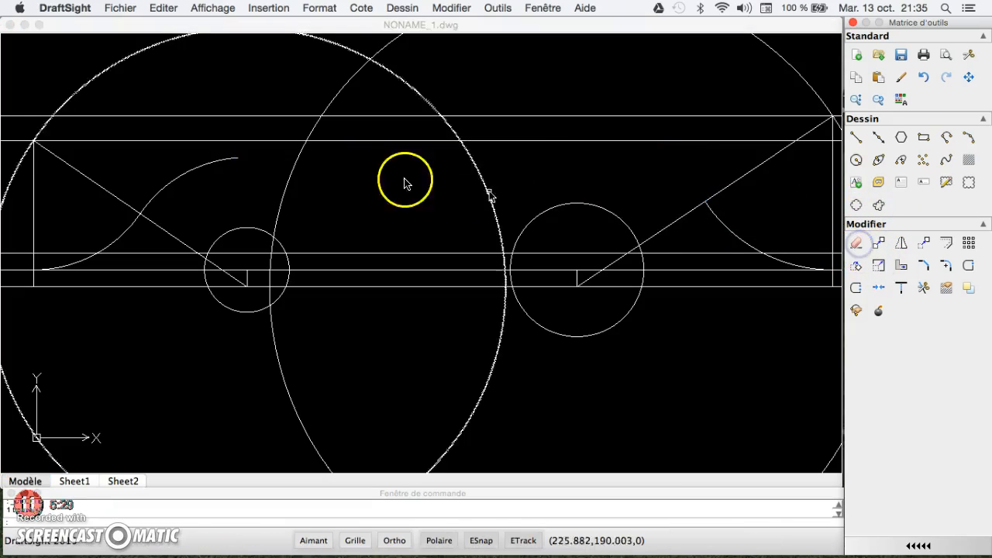
pyautogui.click(232, 167)
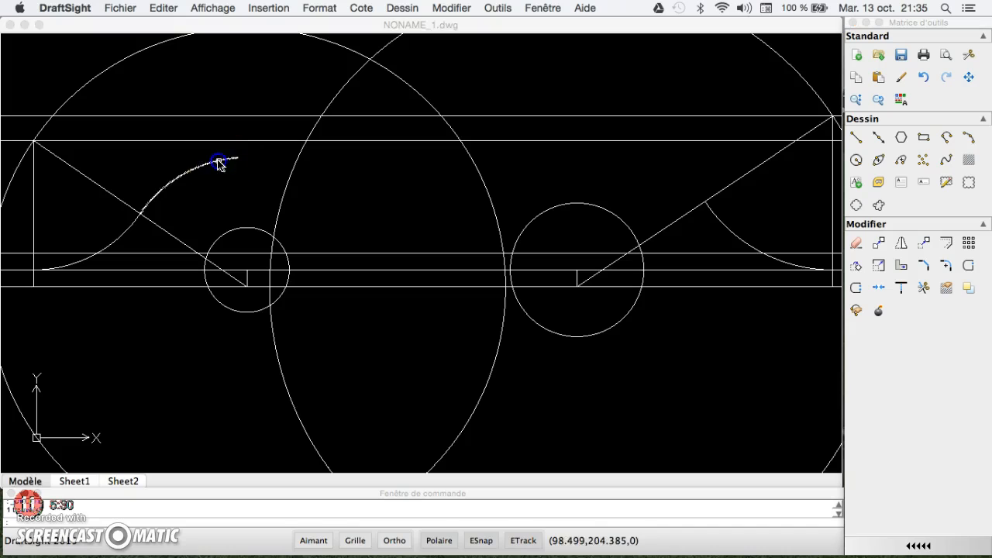
pyautogui.click(857, 243)
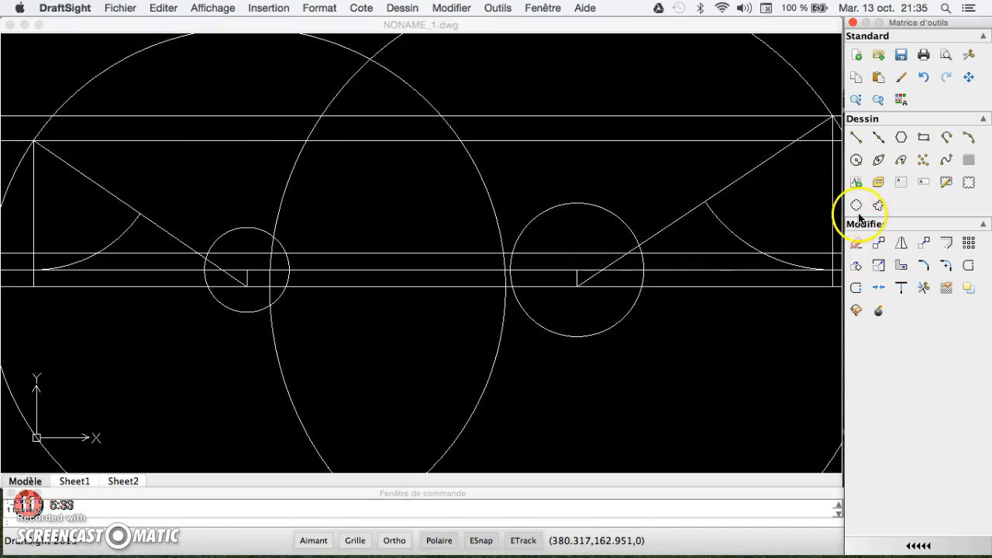
# Draw a circle centred on the lower end of each tube's short vertical, passing through the neighbouring arc's upper endpoint.
pyautogui.click(856, 163)
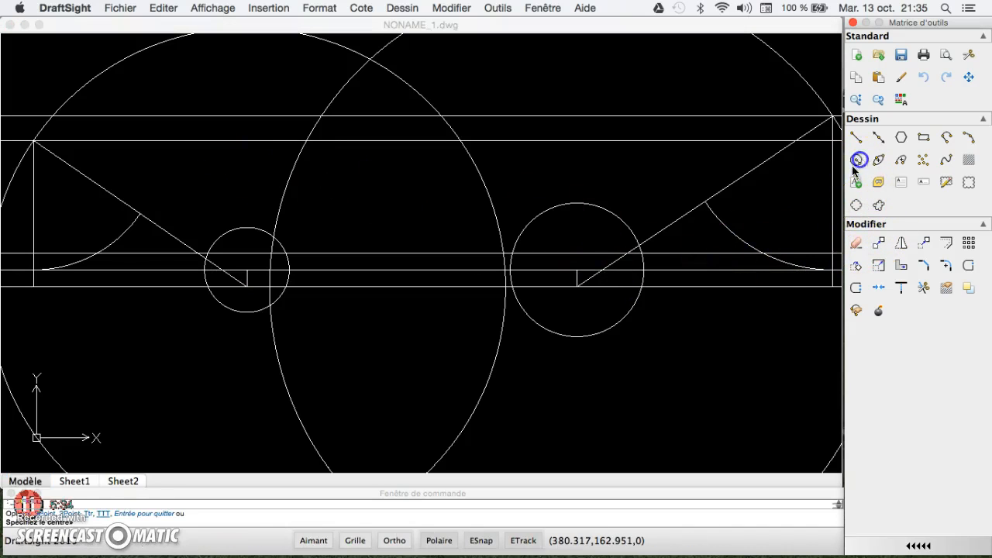
pyautogui.click(577, 285)
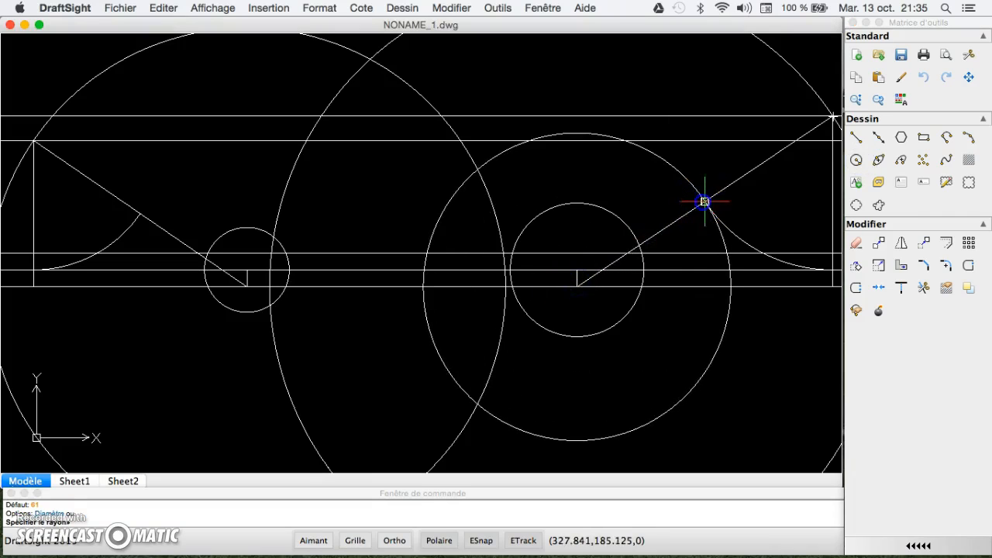
pyautogui.click(704, 202)
pyautogui.click(856, 160)
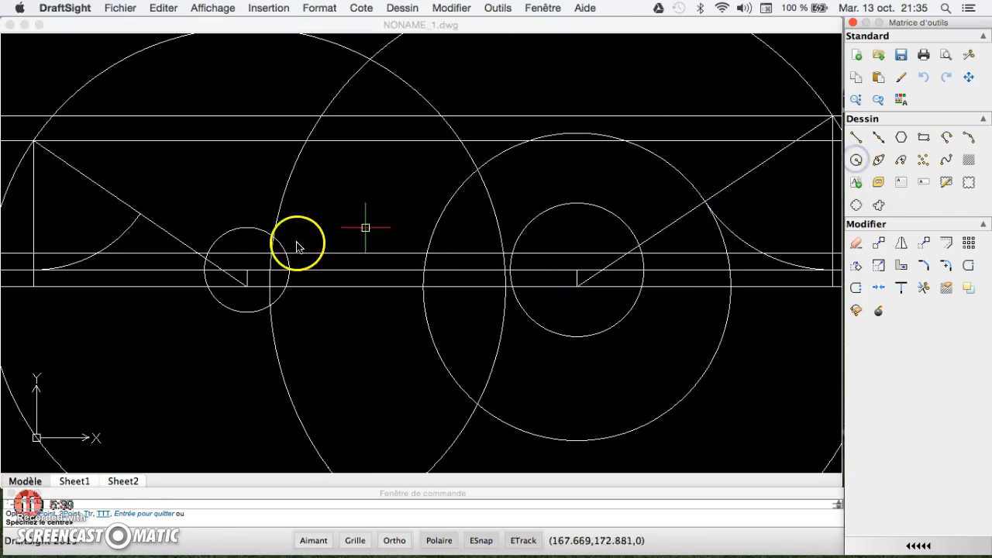
pyautogui.click(247, 285)
pyautogui.click(141, 214)
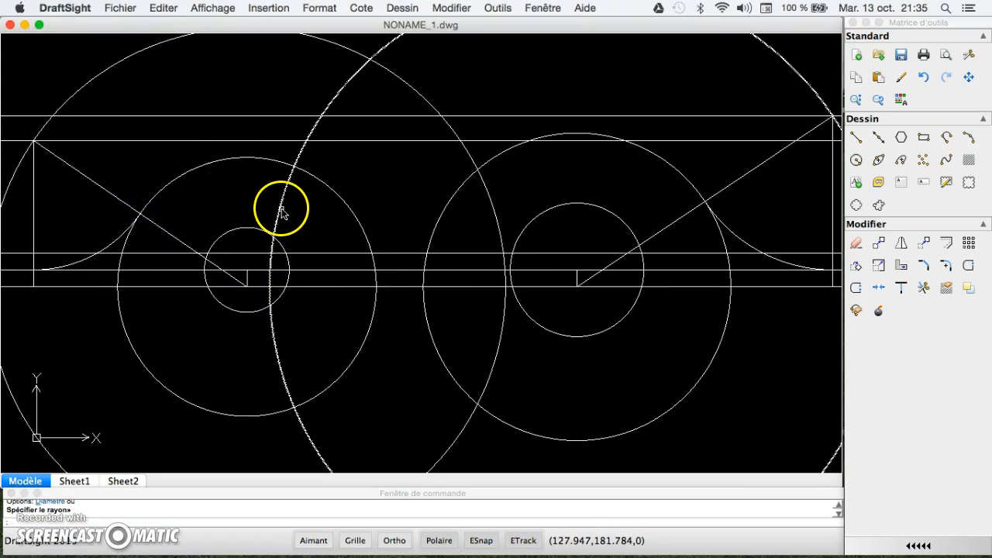
# Delete the two largest construction circles that pass through the outer ends of the oblique lines.
pyautogui.scroll(-3, 279, 211)
pyautogui.scroll(-2, 280, 211)
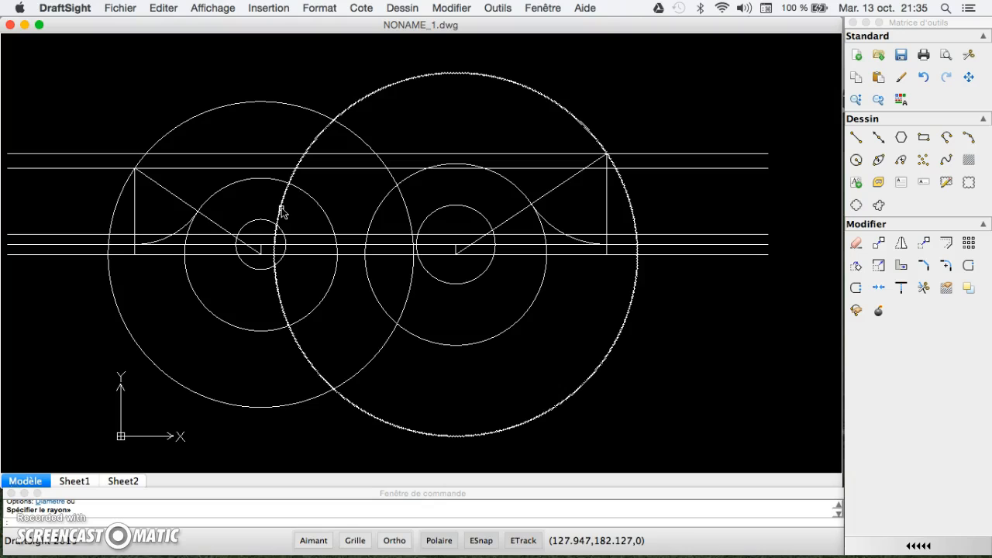
pyautogui.click(296, 106)
pyautogui.click(856, 243)
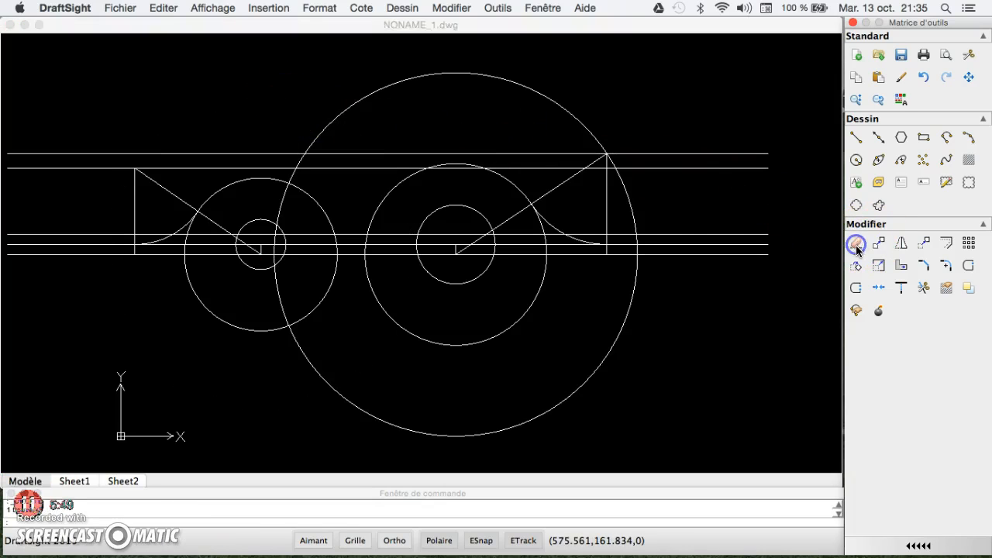
pyautogui.click(571, 110)
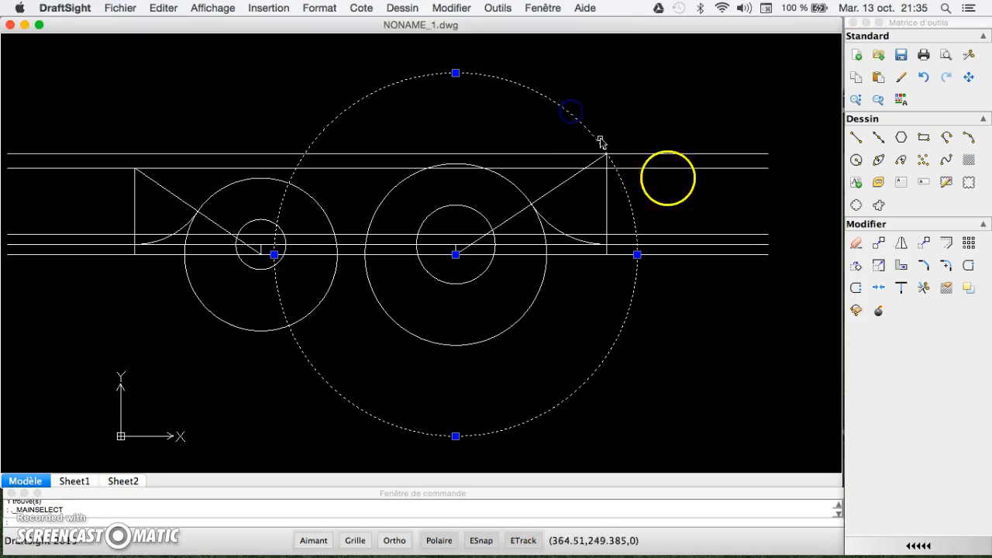
pyautogui.click(856, 243)
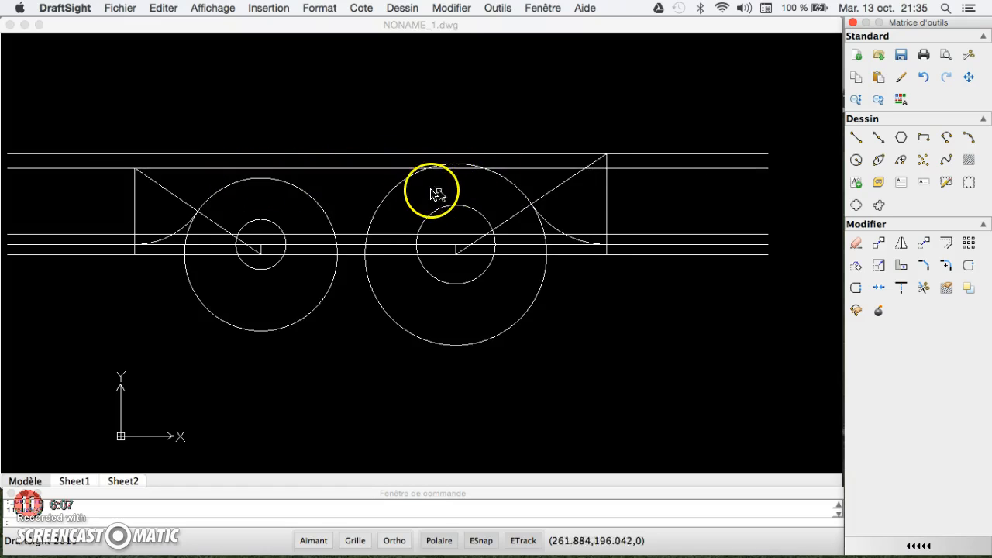
# Draw a horizontal infinite line through the centres of the smaller and larger tubes.
pyautogui.click(968, 76)
pyautogui.moveTo(524, 207)
pyautogui.mouseDown()
pyautogui.moveTo(545, 221)
pyautogui.moveTo(648, 241)
pyautogui.mouseUp()
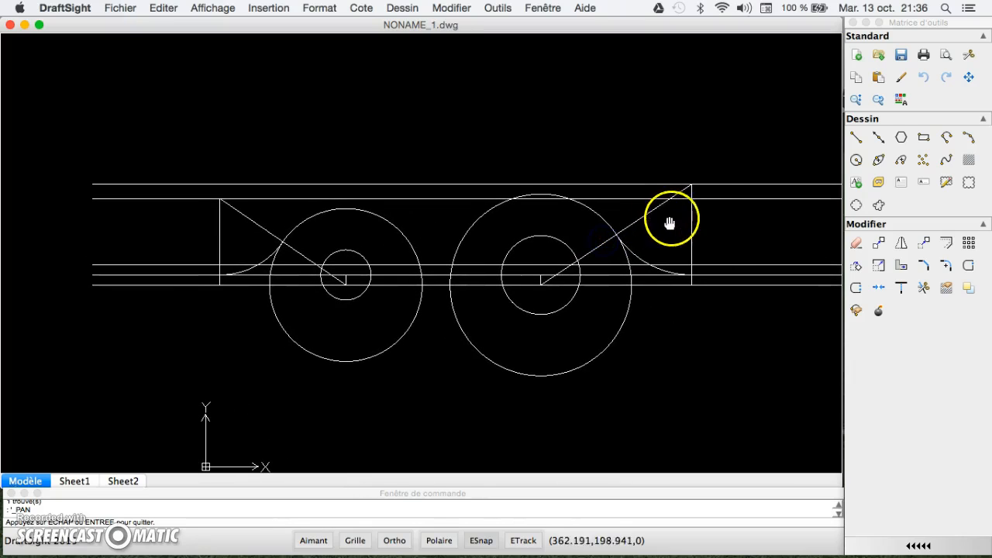
pyautogui.click(878, 138)
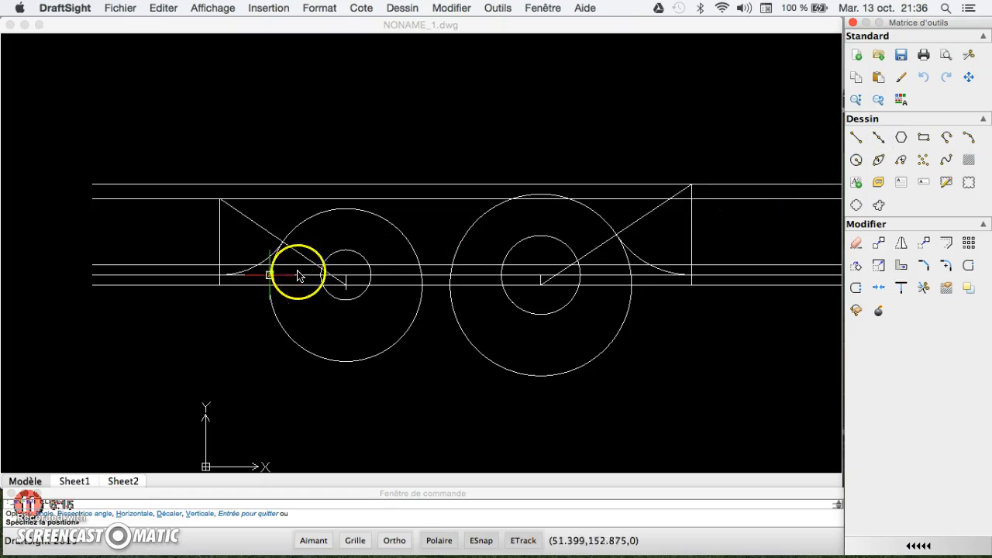
pyautogui.click(346, 277)
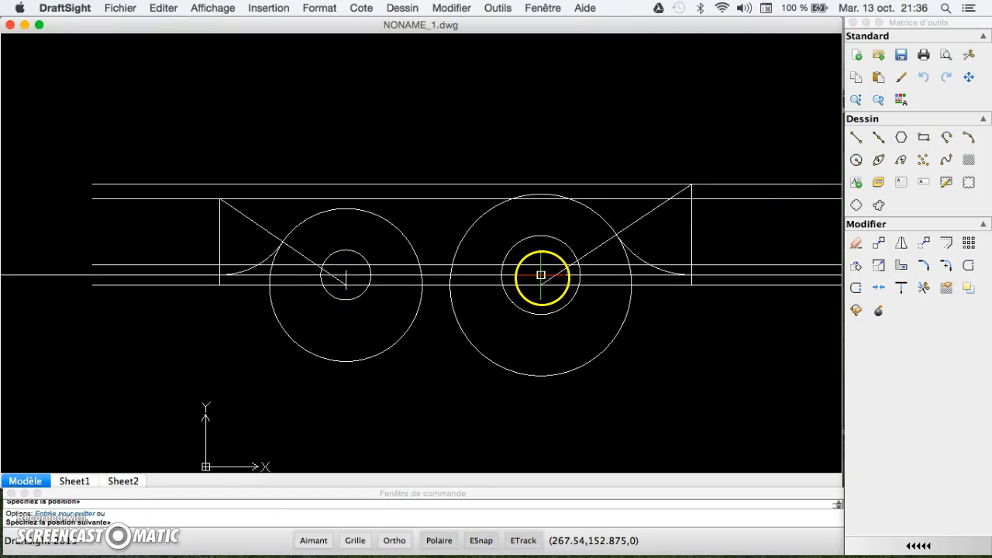
pyautogui.press('Escape')
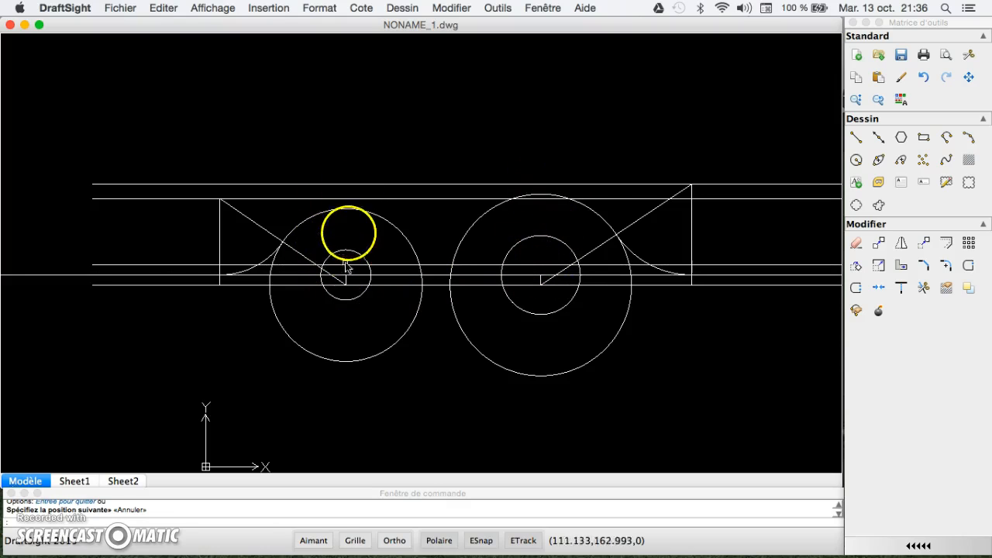
# Draw vertical lines from the centres of both tubes up to the top points of their surrounding bend circles.
pyautogui.click(880, 161)
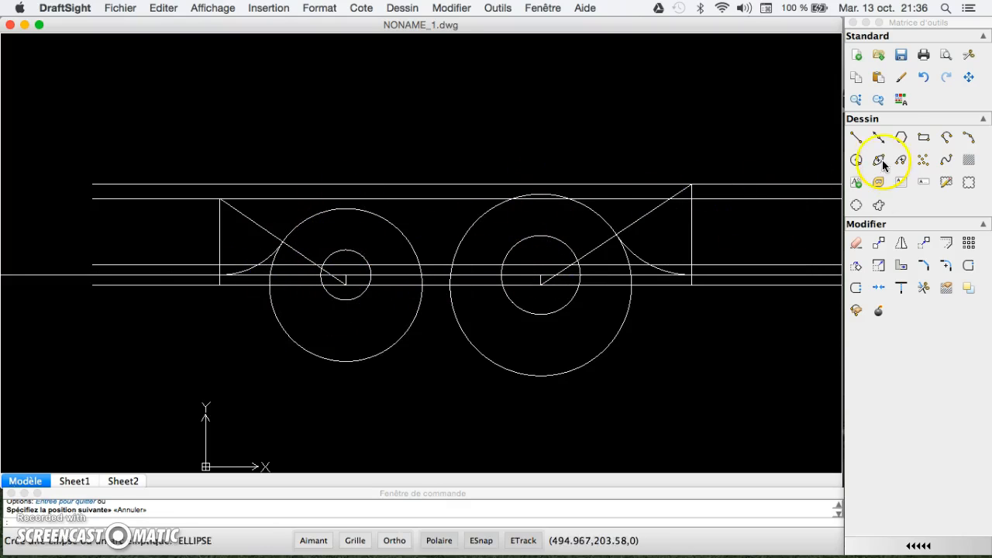
pyautogui.click(854, 137)
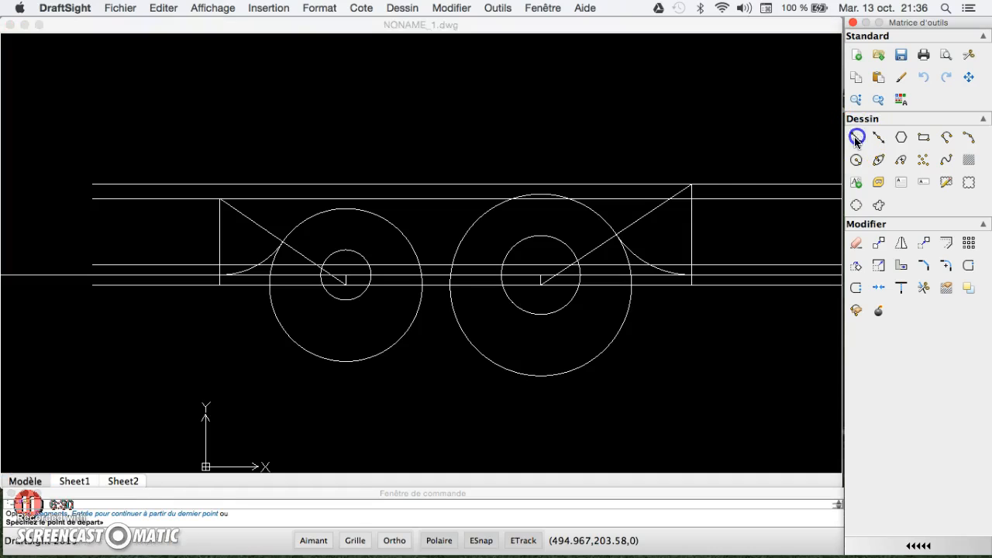
pyautogui.click(540, 275)
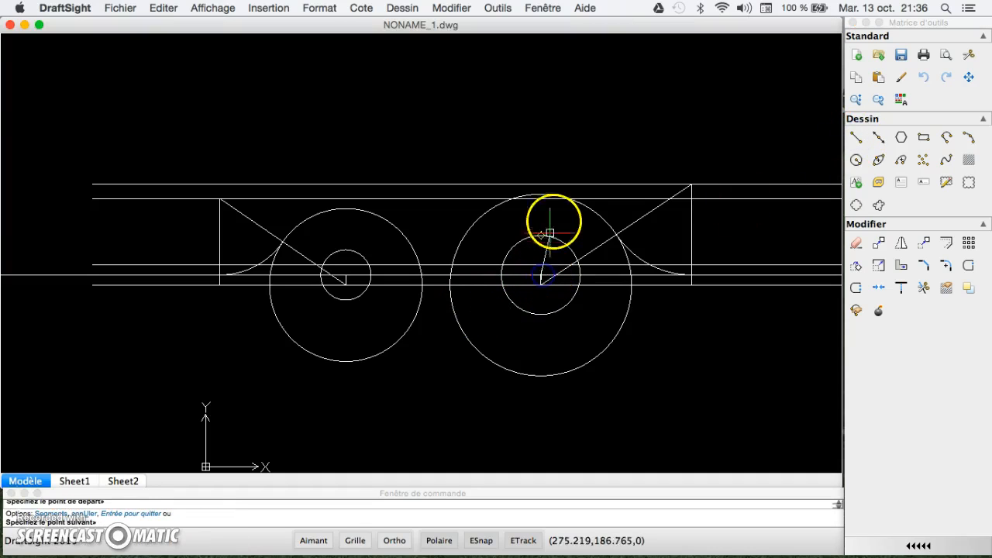
pyautogui.press('Escape')
pyautogui.click(858, 138)
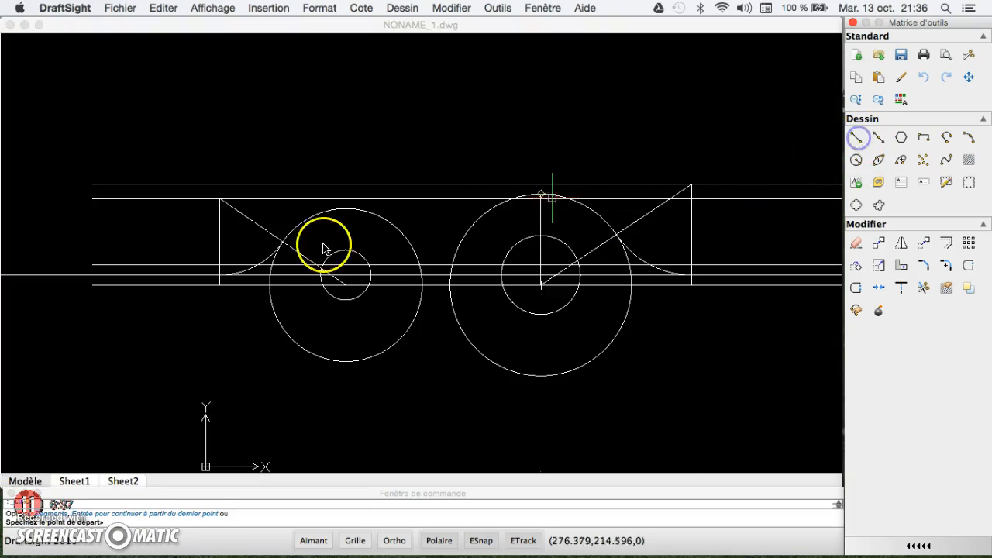
pyautogui.click(346, 276)
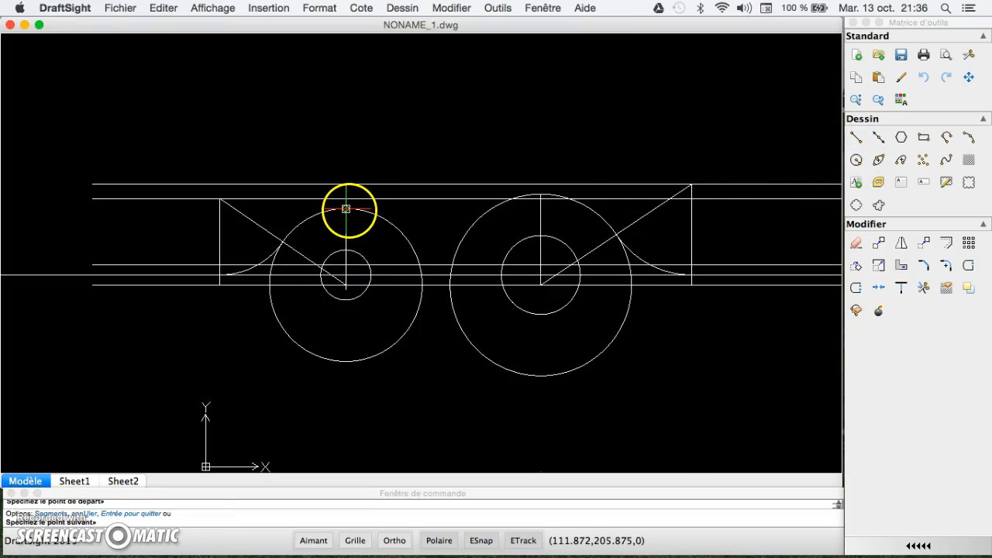
pyautogui.click(346, 211)
pyautogui.press('Escape')
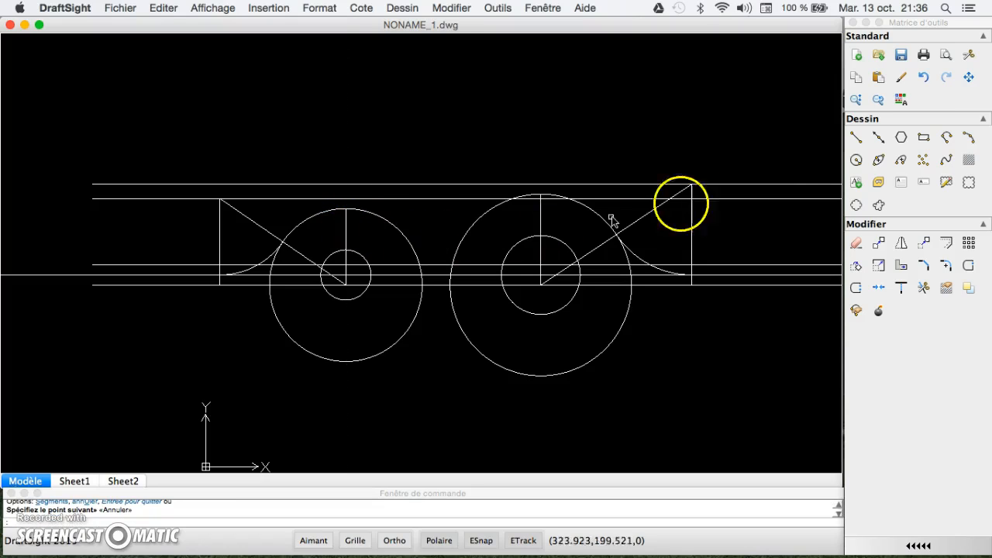
# Draw a sloped infinite line through the upper ends of the two vertical lines at the tops of the bend circles.
pyautogui.click(878, 139)
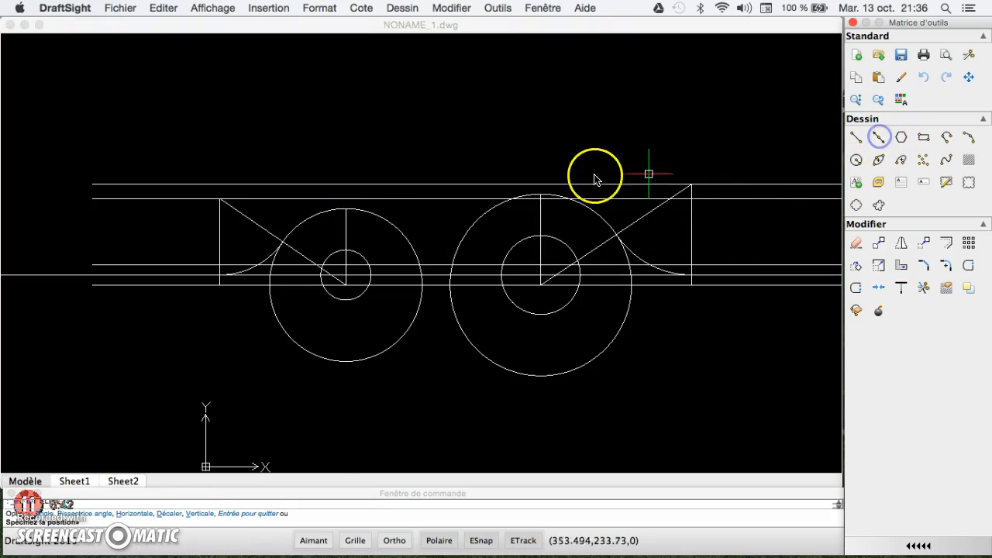
pyautogui.click(536, 195)
pyautogui.click(346, 208)
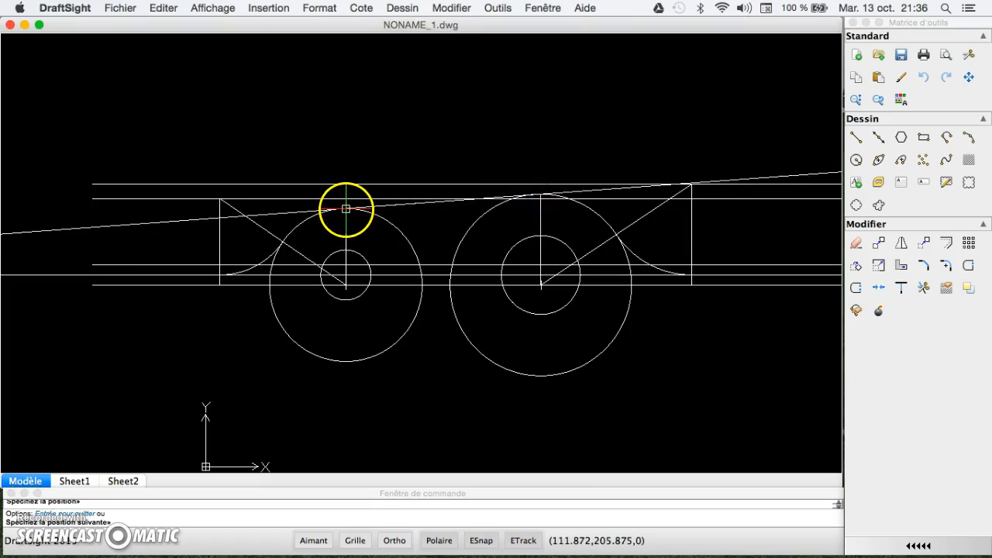
pyautogui.click(410, 184)
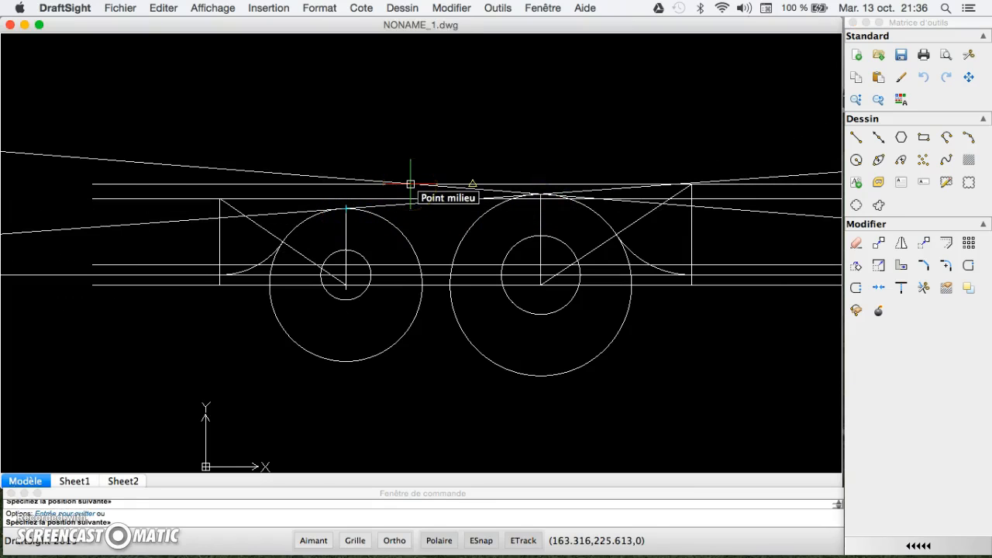
pyautogui.press('Escape')
# Measure the distance from the intersection of the sloped and horizontal infinite lines to the smaller tube's centre.
pyautogui.scroll(-5, 411, 187)
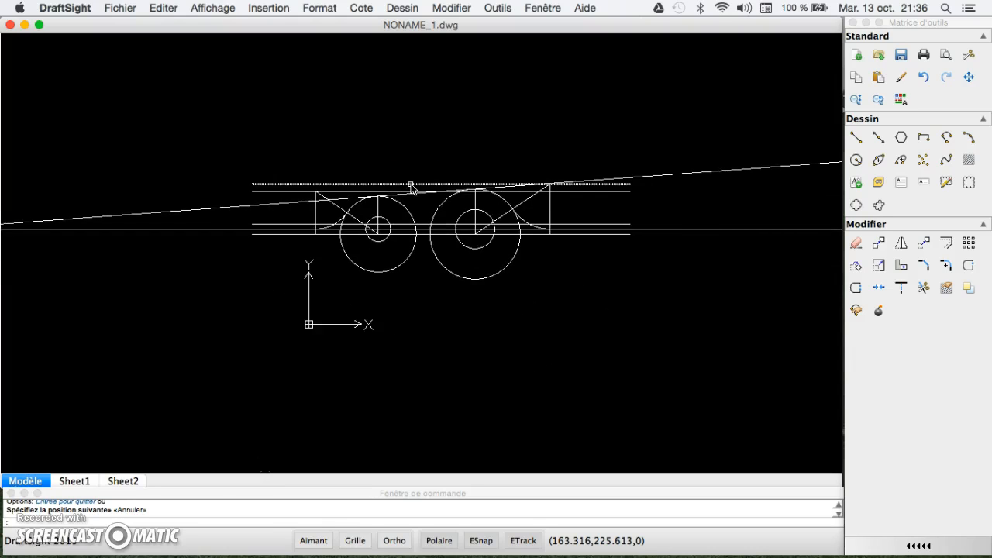
pyautogui.click(968, 79)
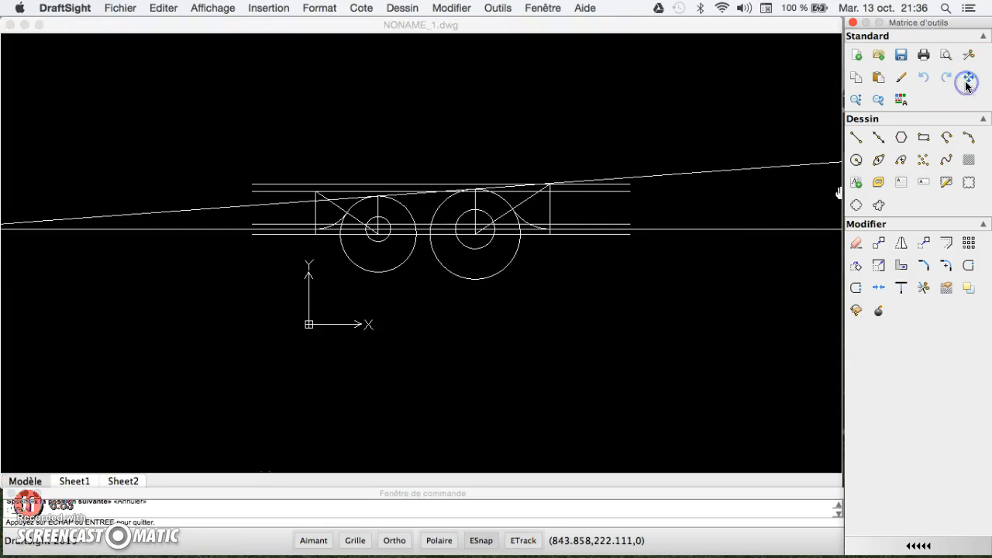
pyautogui.moveTo(531, 315); pyautogui.dragTo(676, 362)
pyautogui.moveTo(682, 378); pyautogui.dragTo(687, 382)
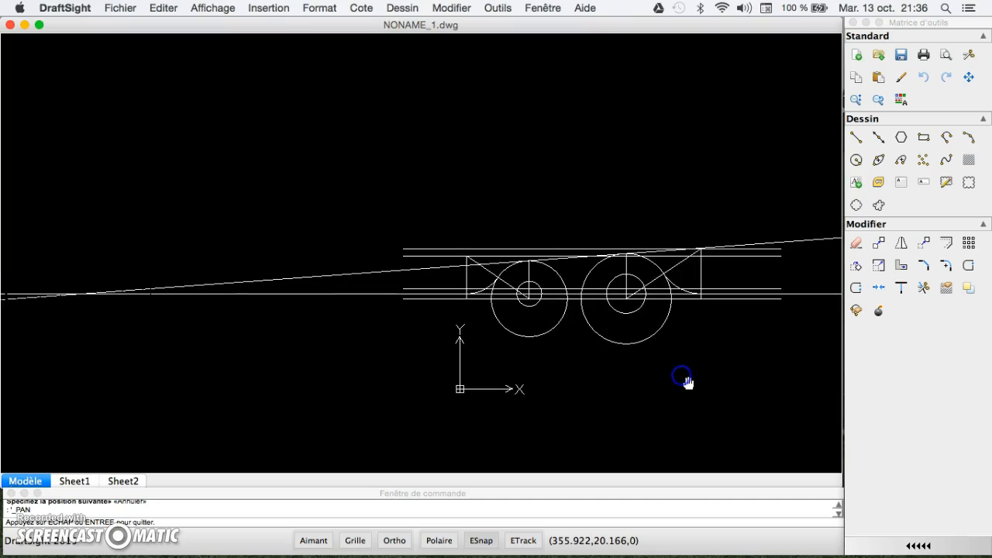
pyautogui.press('Escape')
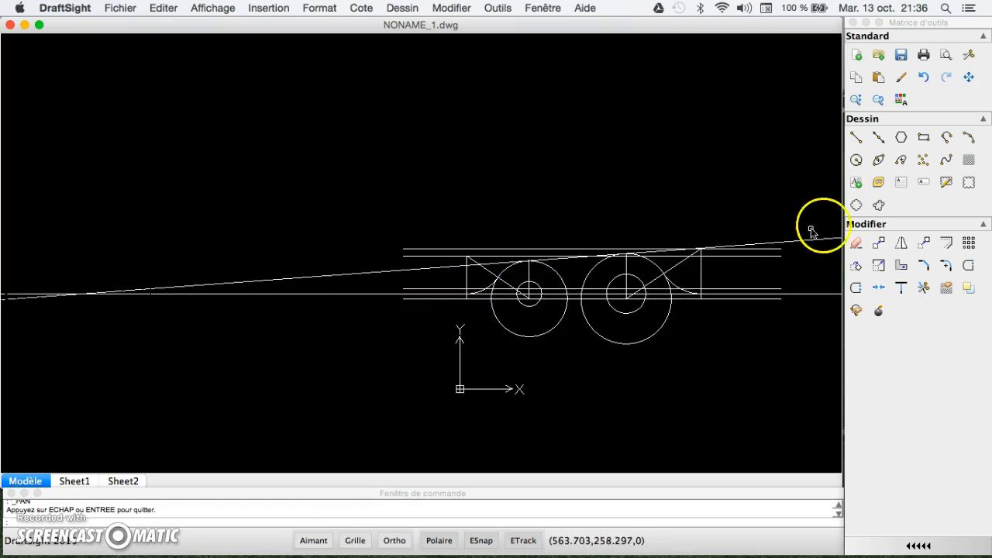
pyautogui.click(496, 9)
pyautogui.moveTo(571, 80)
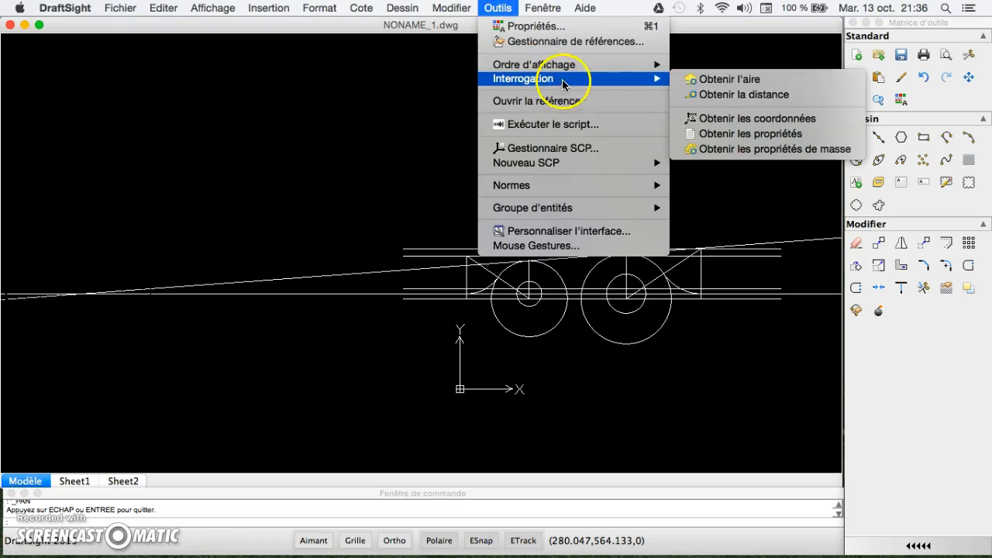
pyautogui.click(714, 97)
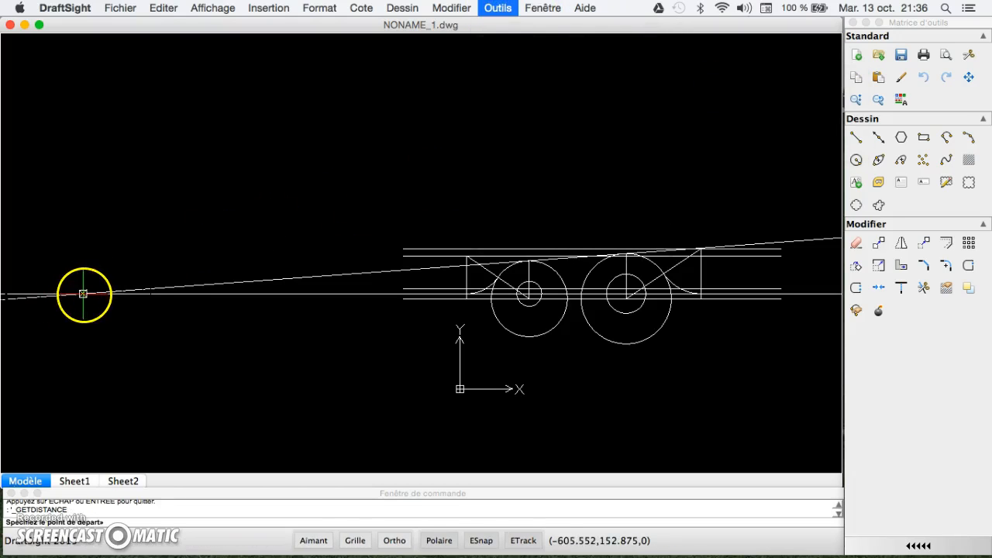
pyautogui.click(83, 294)
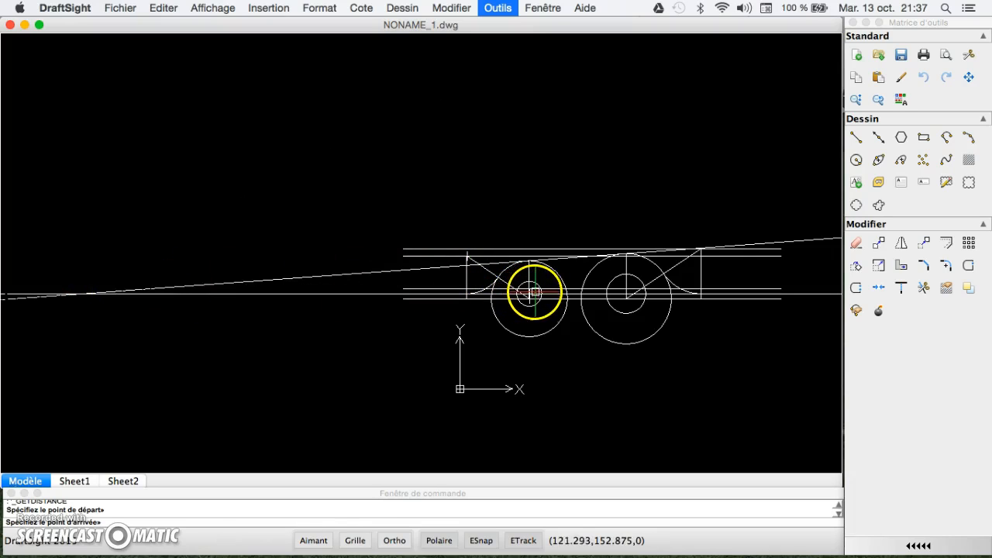
pyautogui.click(530, 294)
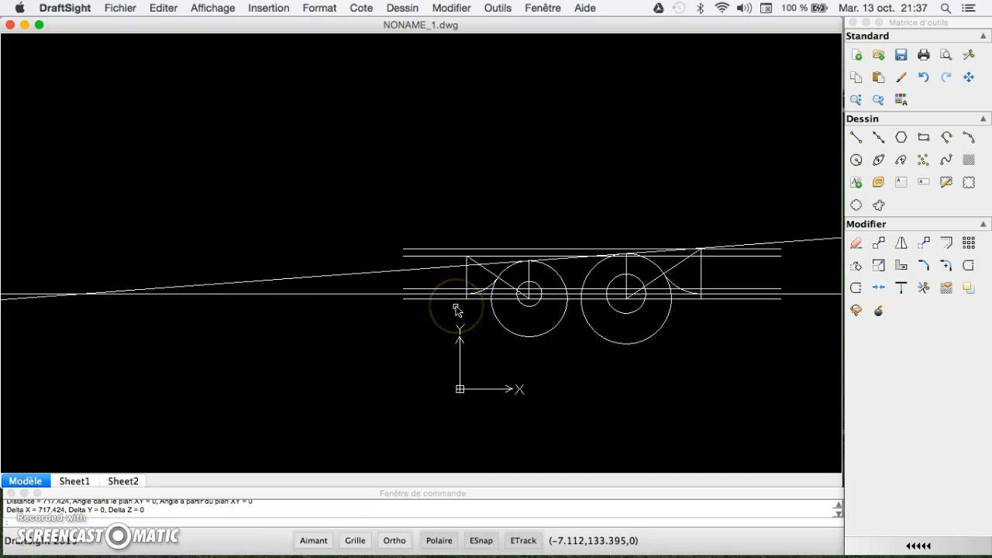
# Measure the distance again, starting at the smaller tube's centre and ending where the two infinite lines intersect.
pyautogui.scroll(2, 456, 310)
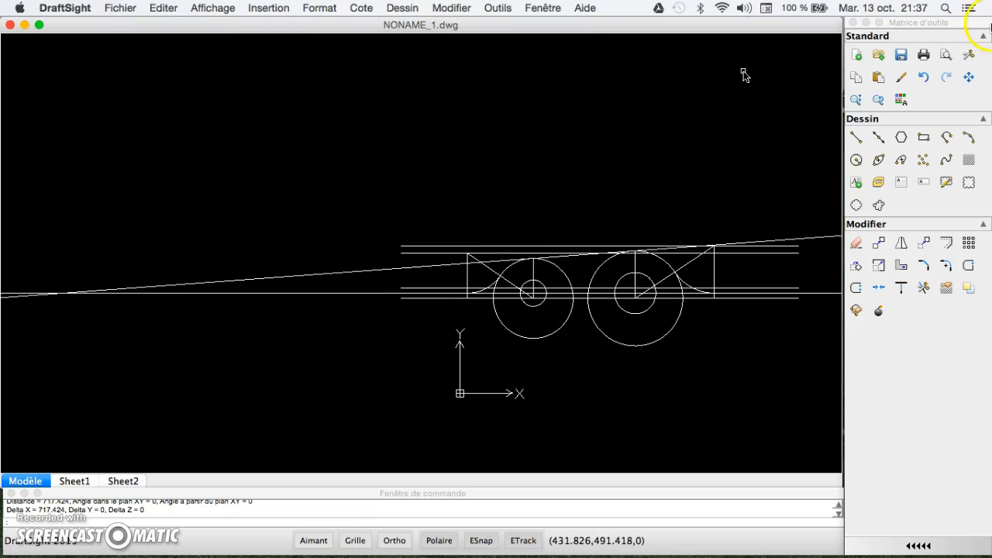
pyautogui.click(969, 77)
pyautogui.moveTo(613, 184)
pyautogui.mouseDown()
pyautogui.moveTo(723, 186)
pyautogui.moveTo(747, 203)
pyautogui.mouseUp()
pyautogui.scroll(4, 700, 199)
pyautogui.scroll(-2, 700, 202)
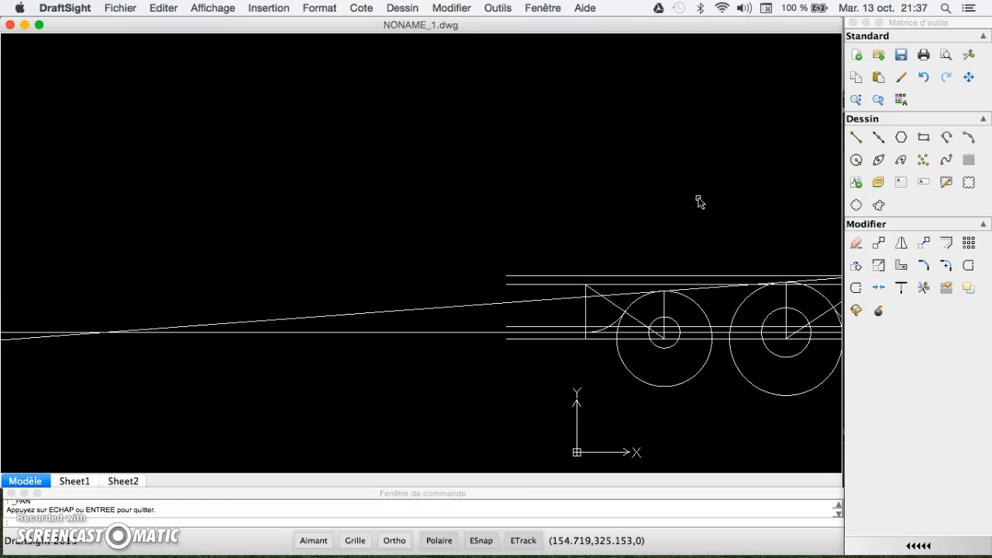
pyautogui.click(506, 9)
pyautogui.moveTo(575, 81)
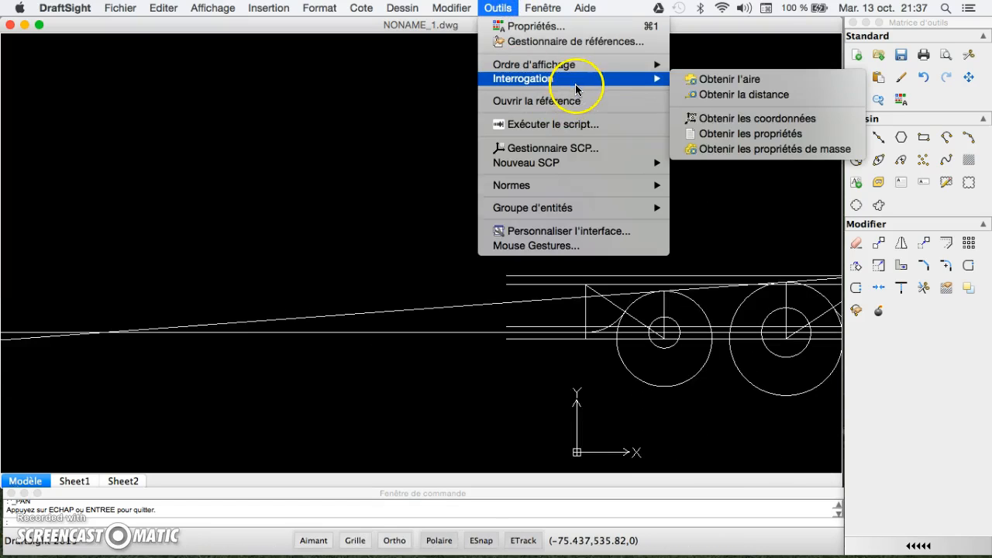
pyautogui.click(712, 95)
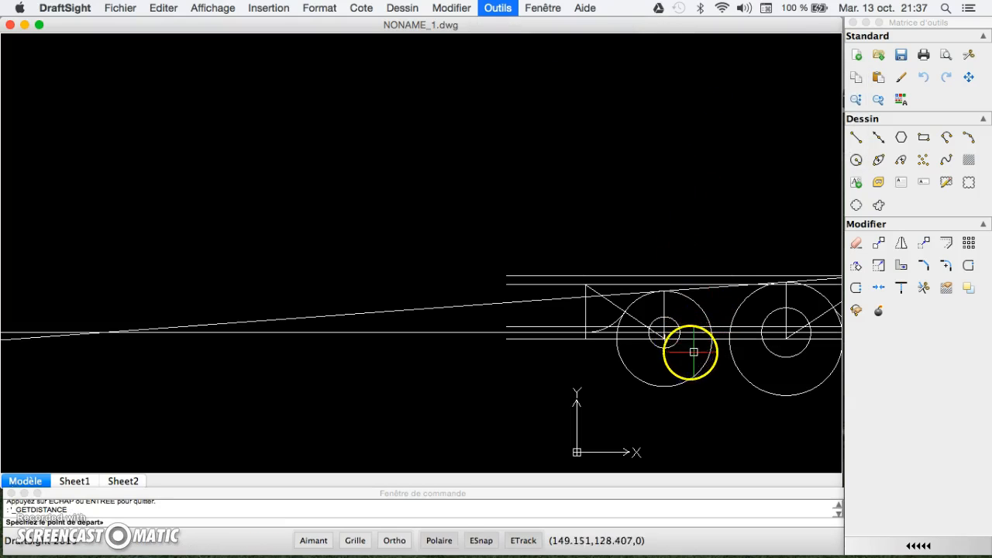
pyautogui.click(664, 332)
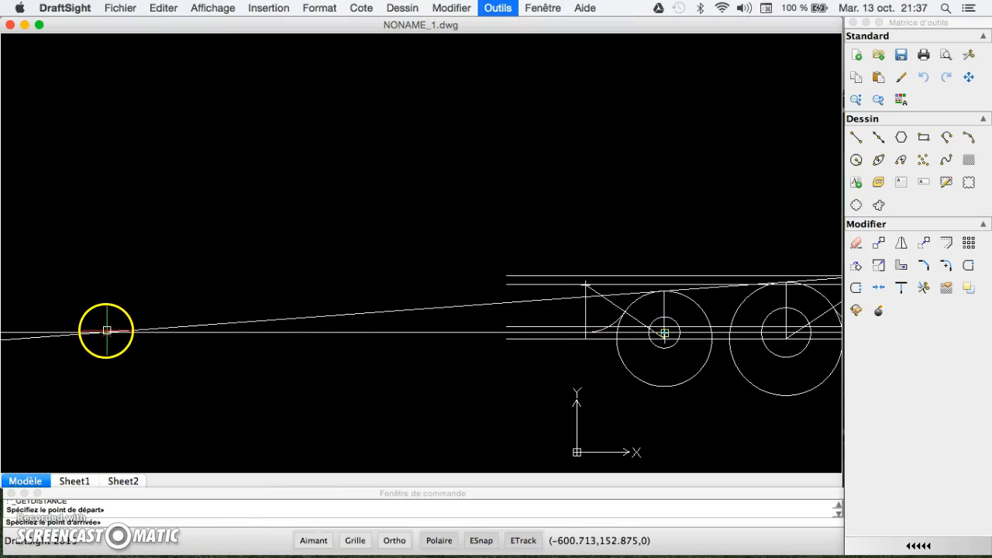
pyautogui.click(102, 332)
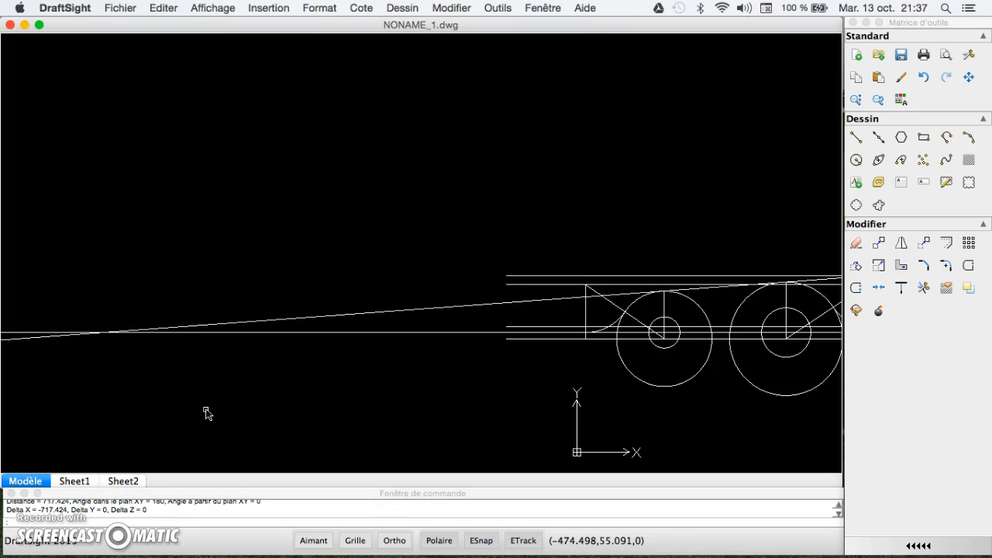
# Switch to Calculator and divide 717.42 by 2.
pyautogui.press('super+Tab')
pyautogui.press('super+Tab')
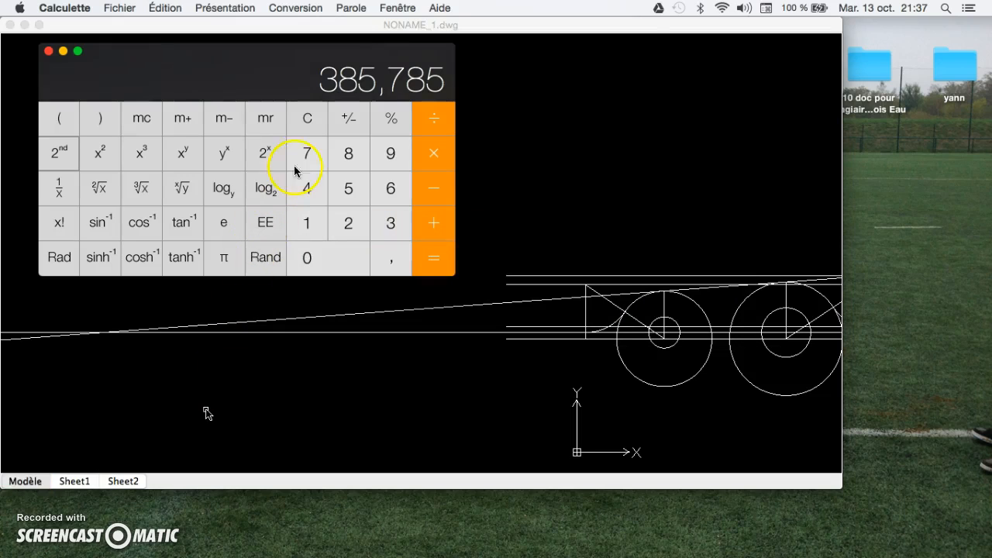
pyautogui.click(308, 151)
pyautogui.click(308, 226)
pyautogui.click(310, 149)
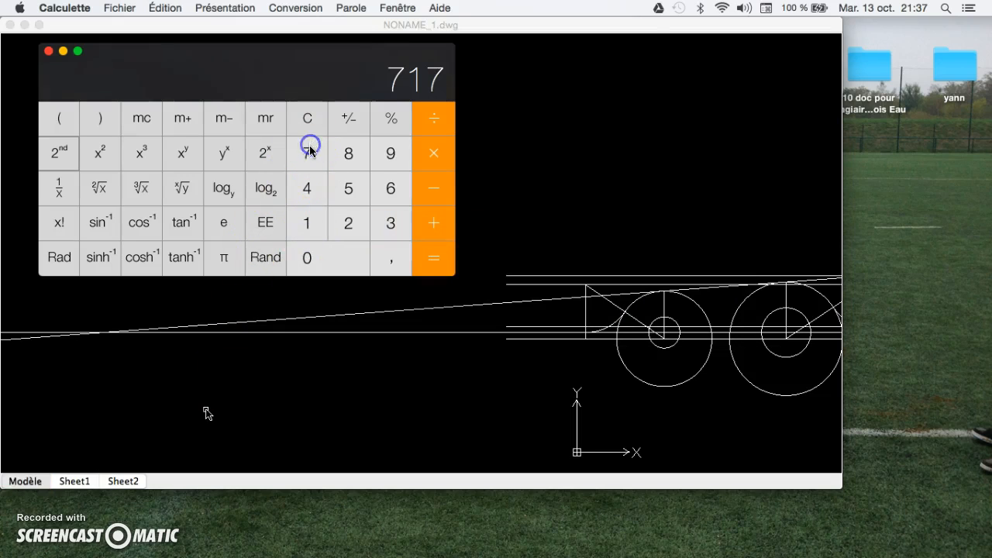
pyautogui.click(310, 193)
pyautogui.click(346, 223)
pyautogui.click(425, 167)
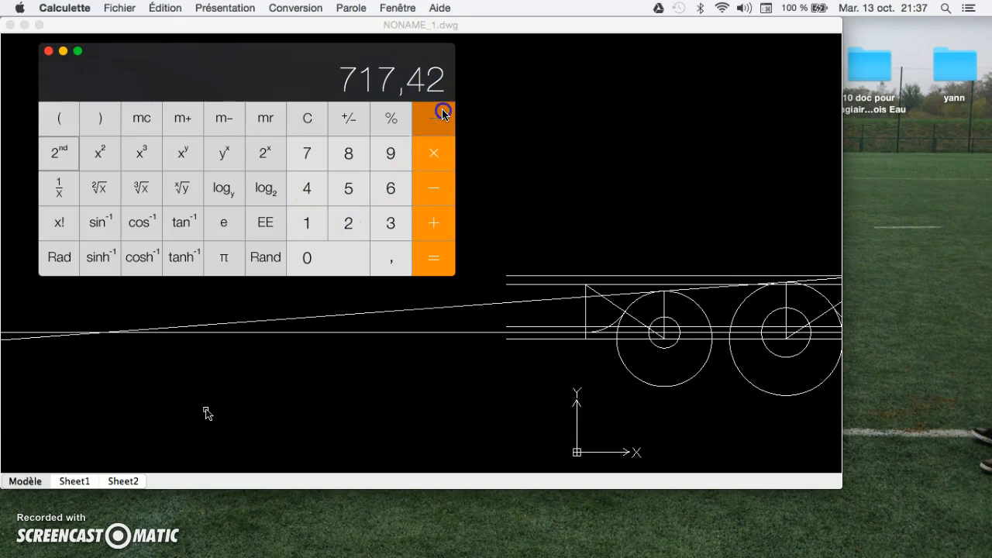
pyautogui.click(435, 258)
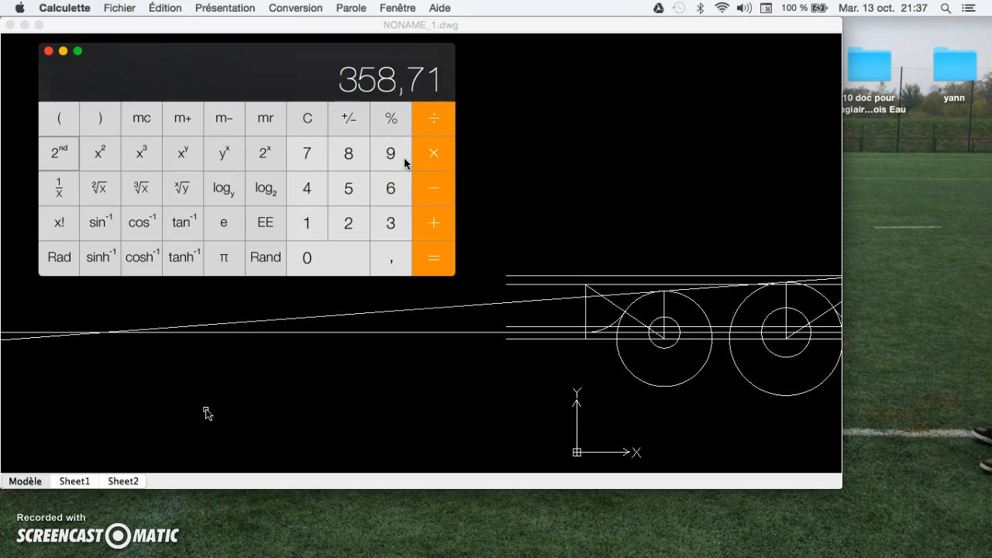
# Back in DraftSight, draw a circle centred 358.7 from the smaller tube's centre towards the infinite lines' intersection, passing through that intersection.
pyautogui.press('super+Tab')
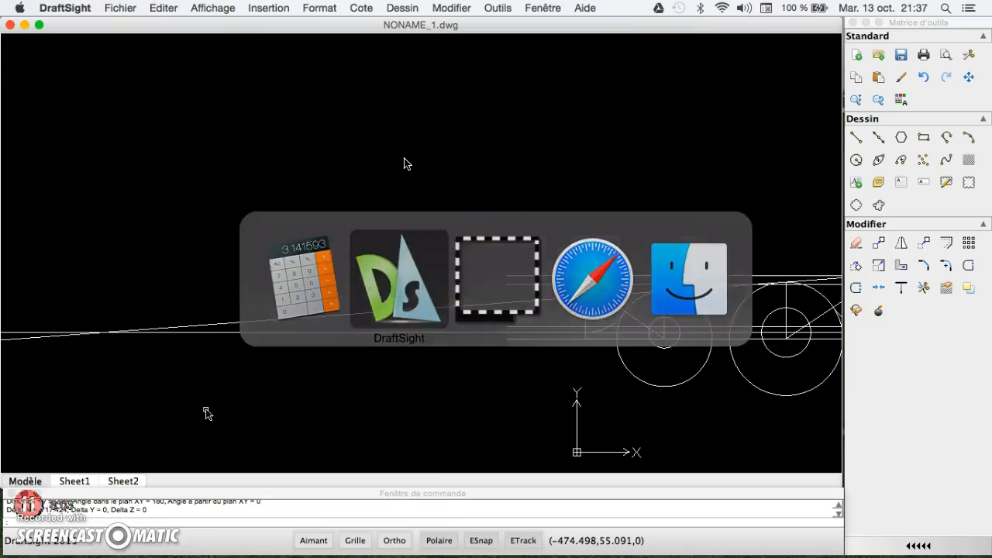
pyautogui.click(855, 160)
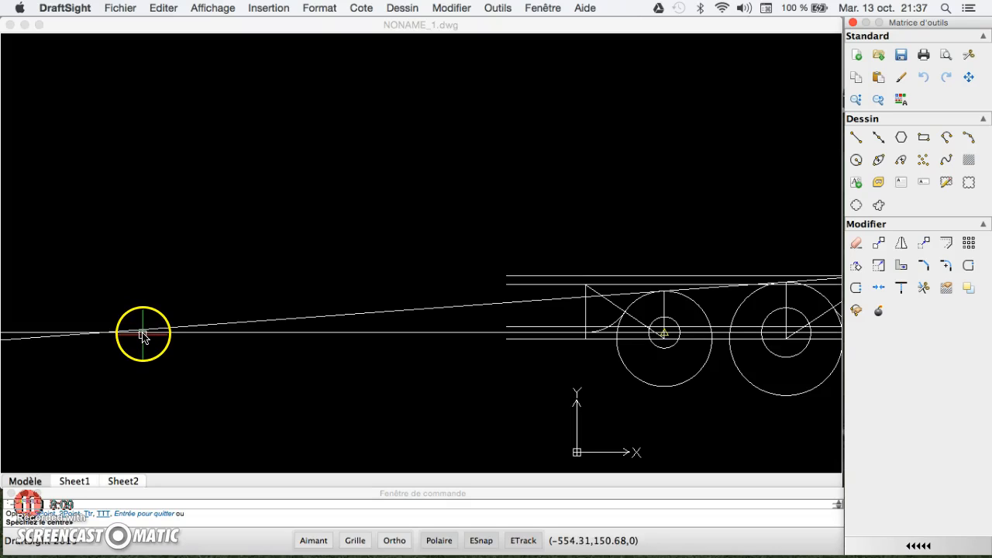
pyautogui.write('35')
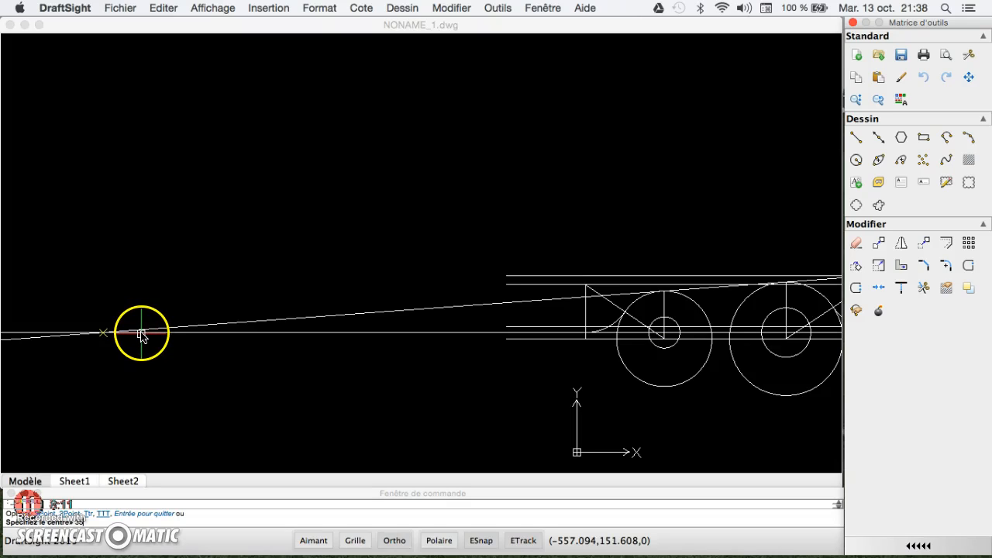
pyautogui.write('8')
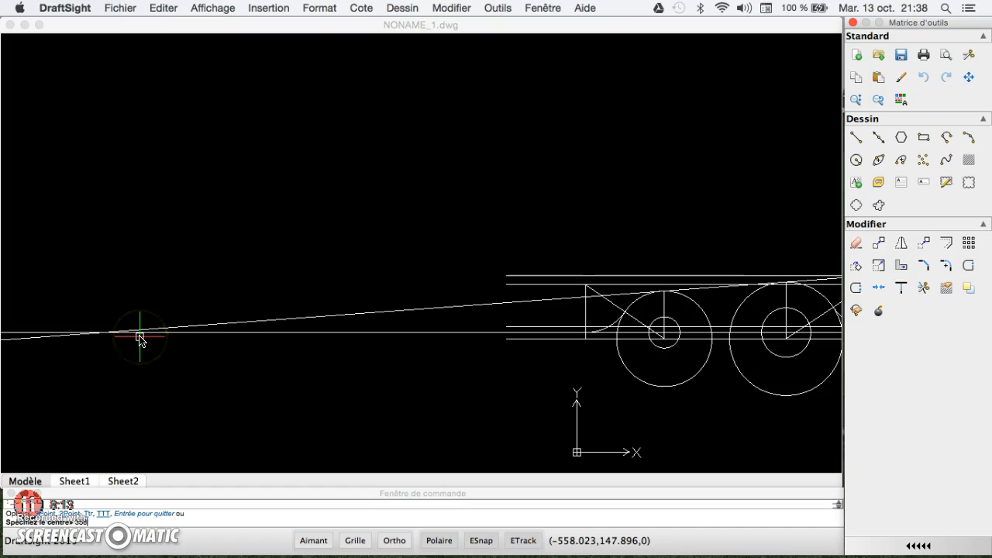
pyautogui.write('.7')
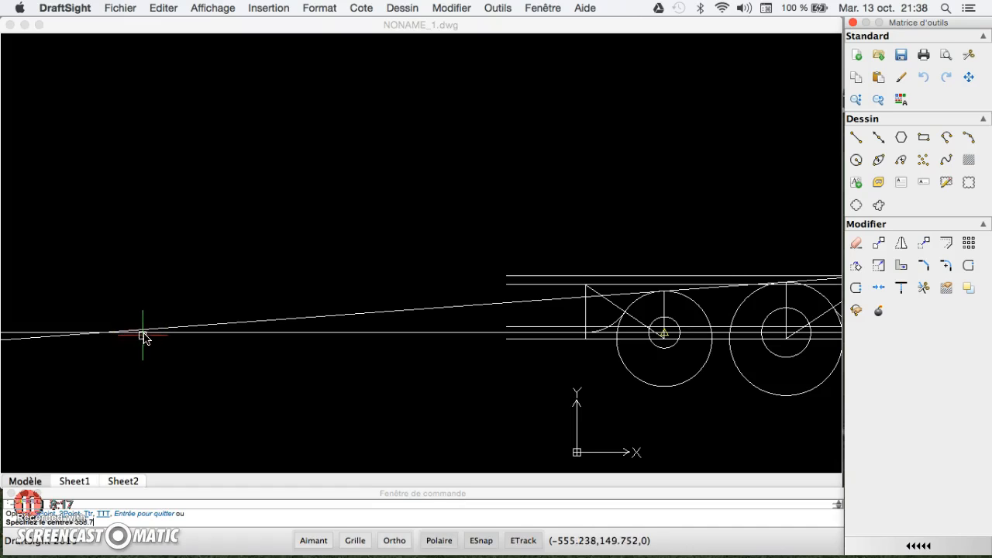
pyautogui.press('Return')
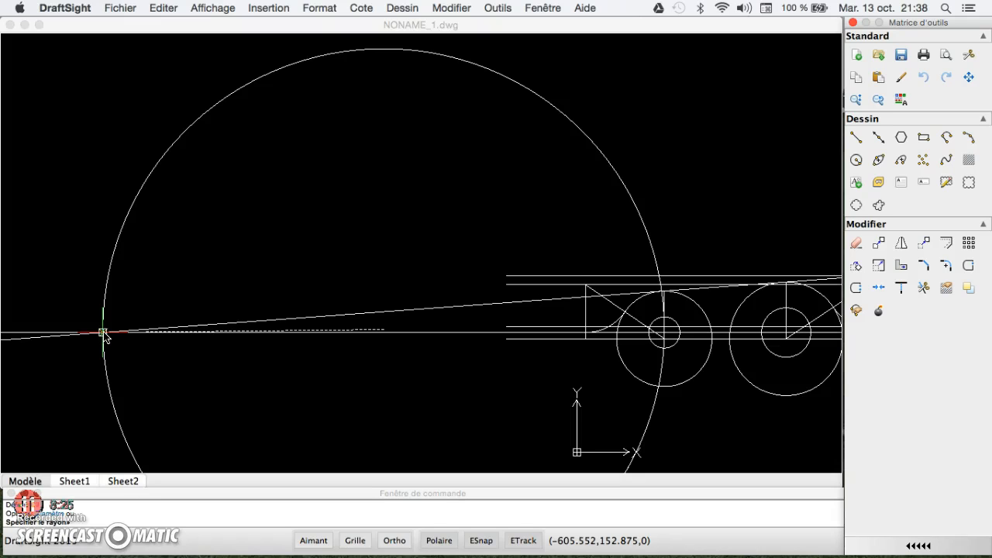
pyautogui.click(103, 333)
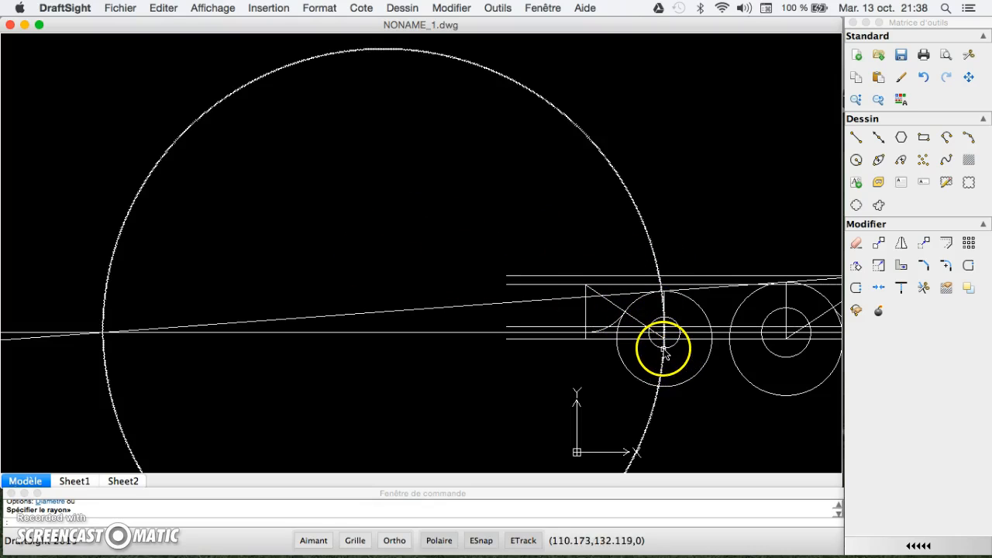
# Examine where the large circle crosses the smaller tube's bend circle relative to the sloped infinite line.
pyautogui.click(969, 77)
pyautogui.moveTo(755, 213)
pyautogui.mouseDown()
pyautogui.moveTo(450, 217)
pyautogui.moveTo(522, 162)
pyautogui.moveTo(560, 175)
pyautogui.moveTo(540, 199)
pyautogui.mouseUp()
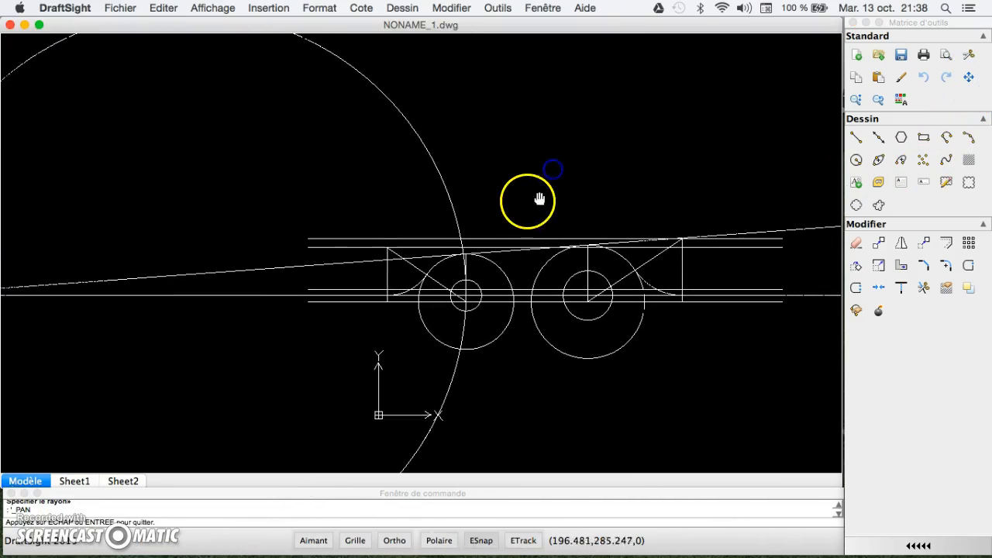
pyautogui.scroll(3, 533, 213)
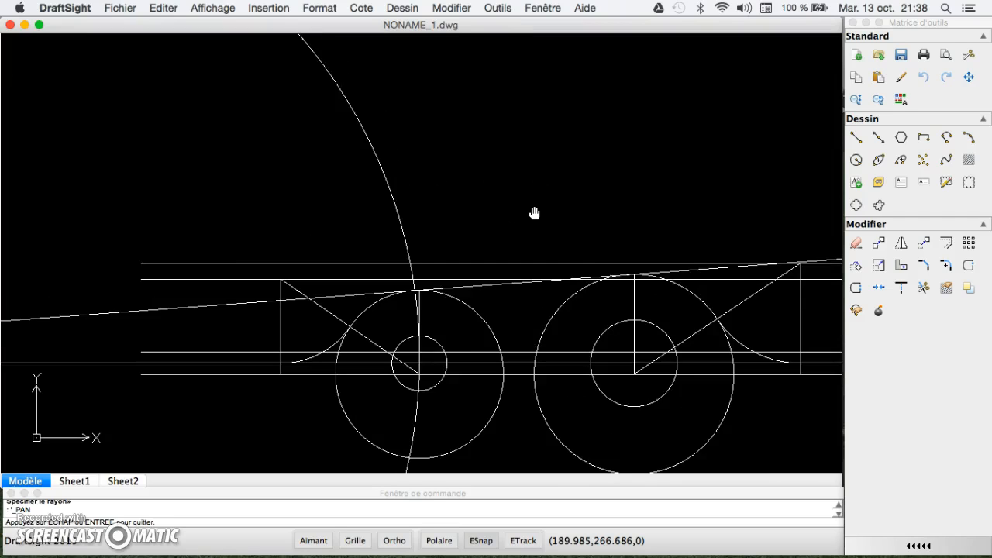
pyautogui.scroll(1, 534, 213)
pyautogui.scroll(3, 534, 213)
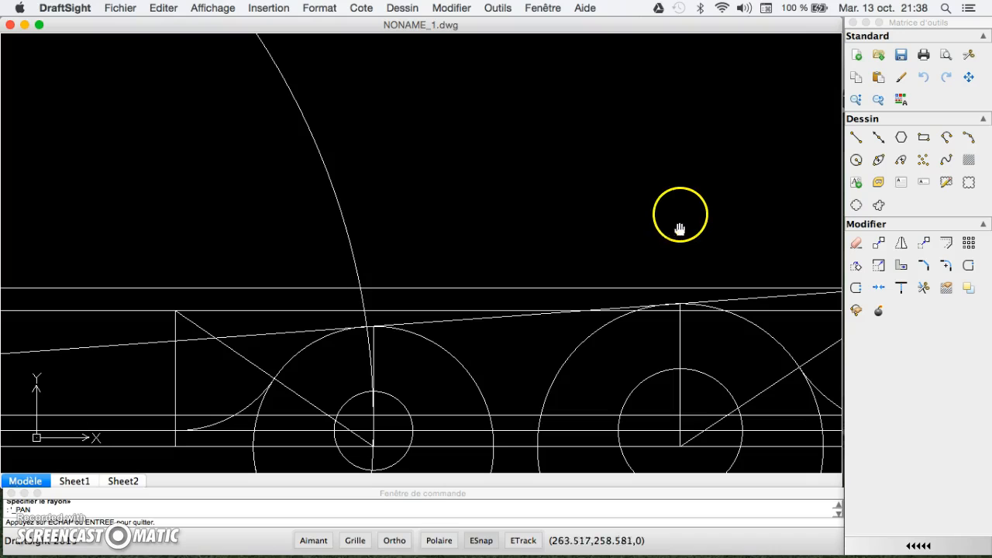
pyautogui.press('Escape')
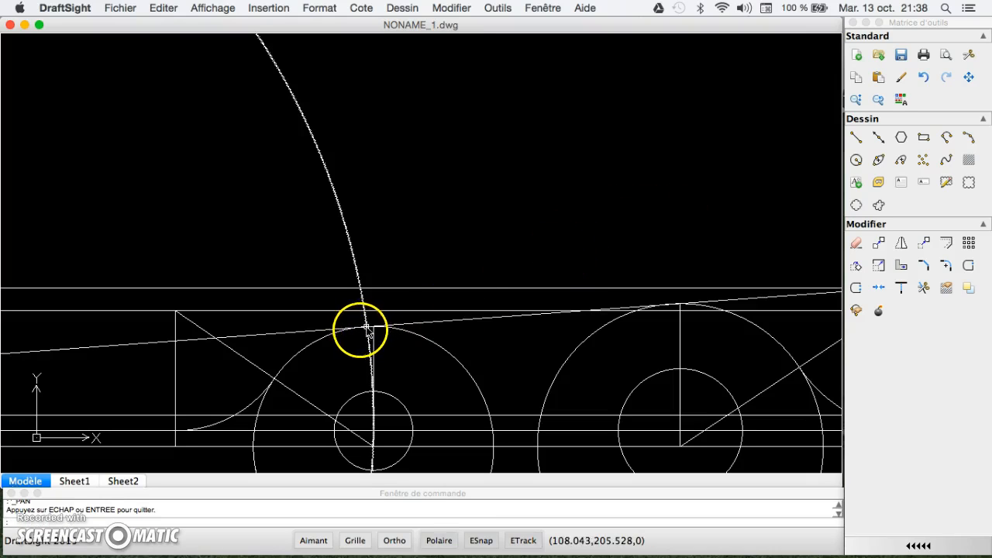
pyautogui.scroll(-3, 194, 338)
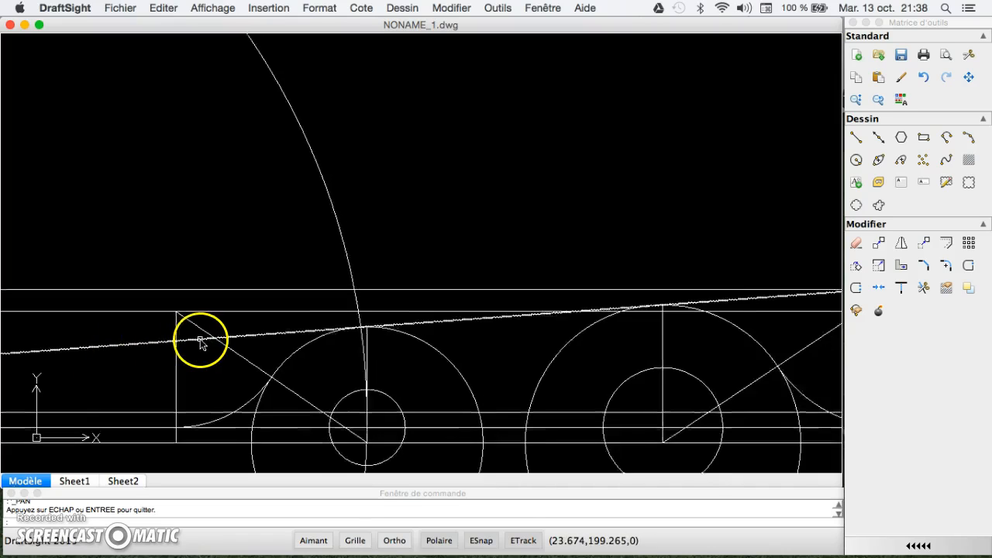
pyautogui.click(968, 77)
pyautogui.moveTo(433, 234)
pyautogui.mouseDown()
pyautogui.moveTo(829, 138)
pyautogui.moveTo(799, 176)
pyautogui.mouseUp()
pyautogui.scroll(-3, 798, 176)
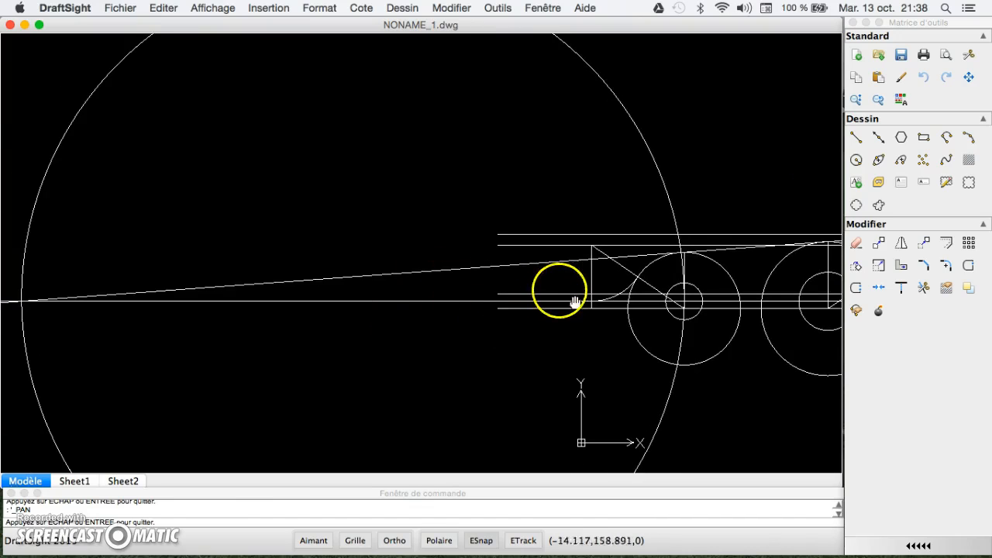
pyautogui.press('Escape')
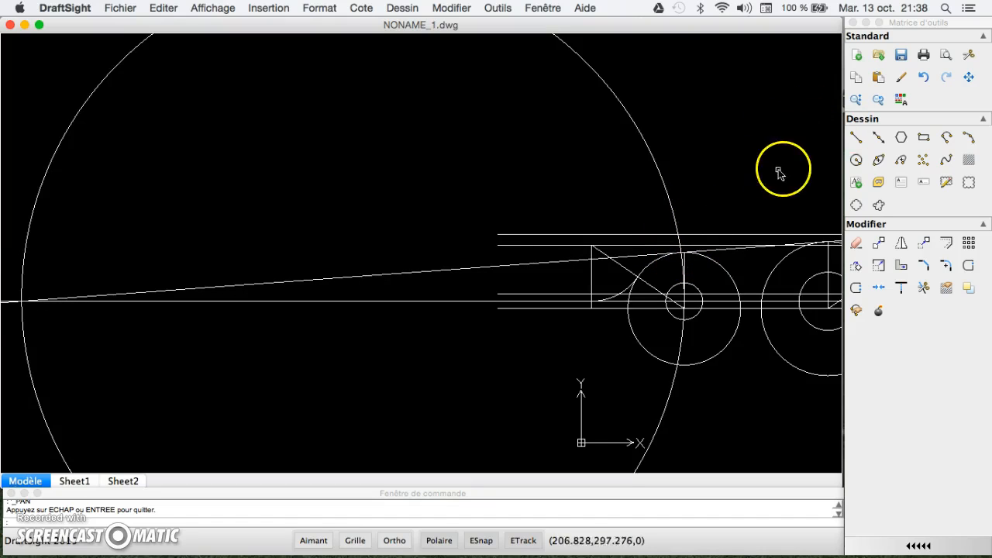
# Delete the sloped infinite line that runs over the tops of the two bend circles.
pyautogui.click(878, 140)
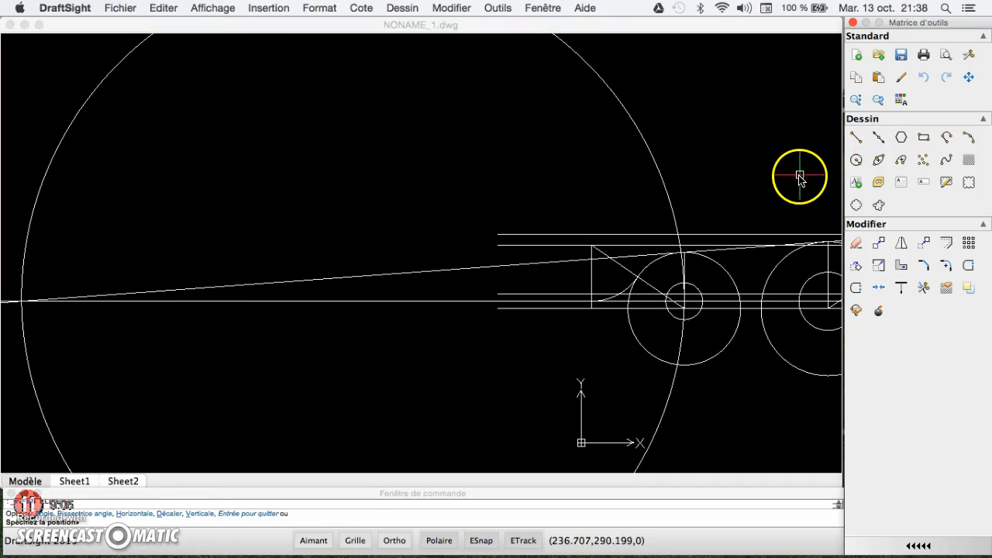
pyautogui.click(720, 252)
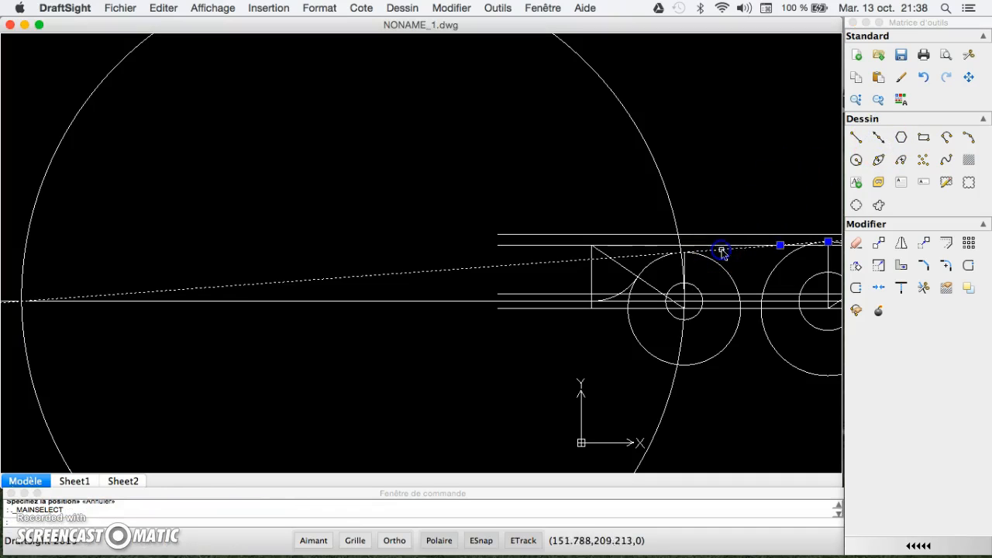
pyautogui.click(856, 242)
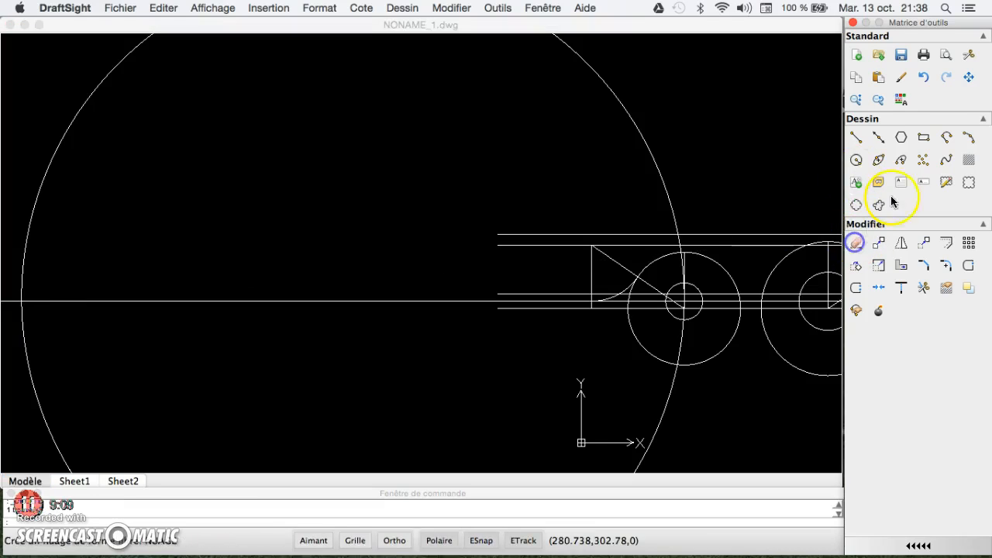
# Draw an infinite line from the large circle's far crossing with the horizontal line through its upper crossing with the smaller tube's bend circle.
pyautogui.click(880, 139)
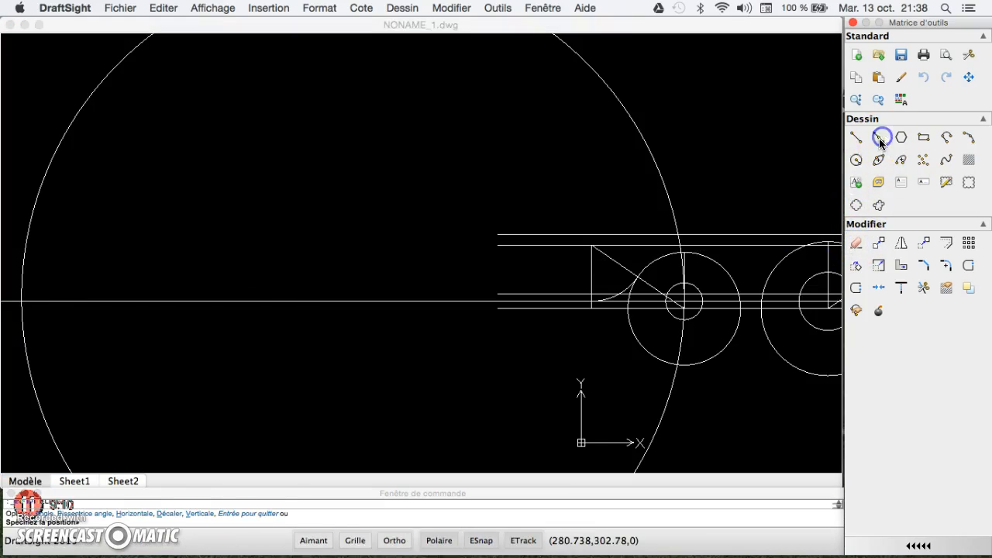
pyautogui.click(22, 303)
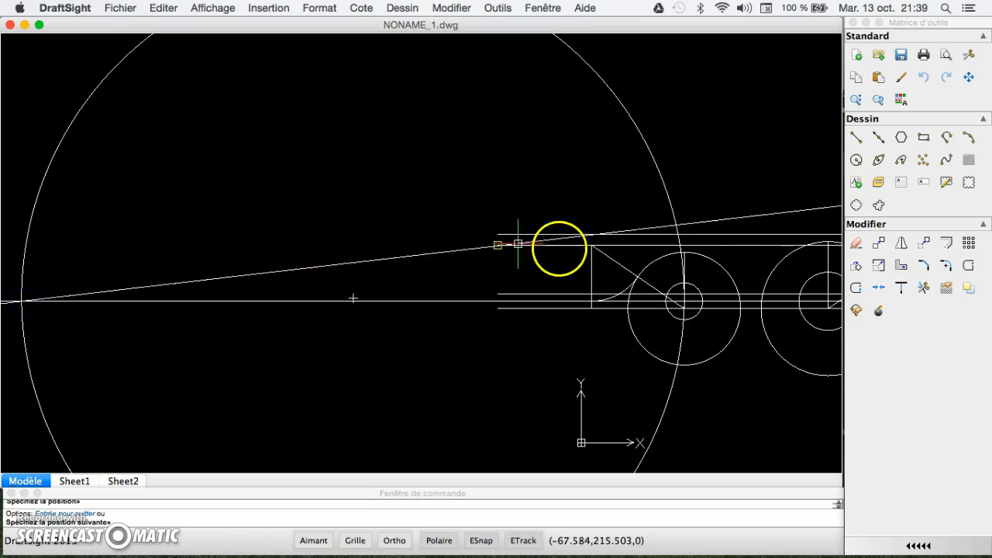
pyautogui.click(680, 253)
pyautogui.click(687, 217)
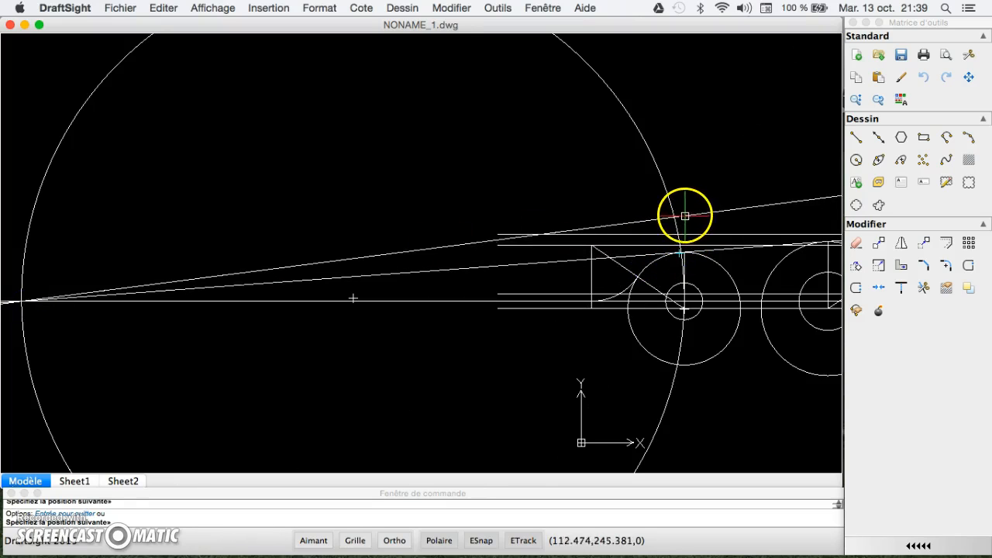
pyautogui.press('Escape')
pyautogui.scroll(5, 682, 203)
pyautogui.click(687, 217)
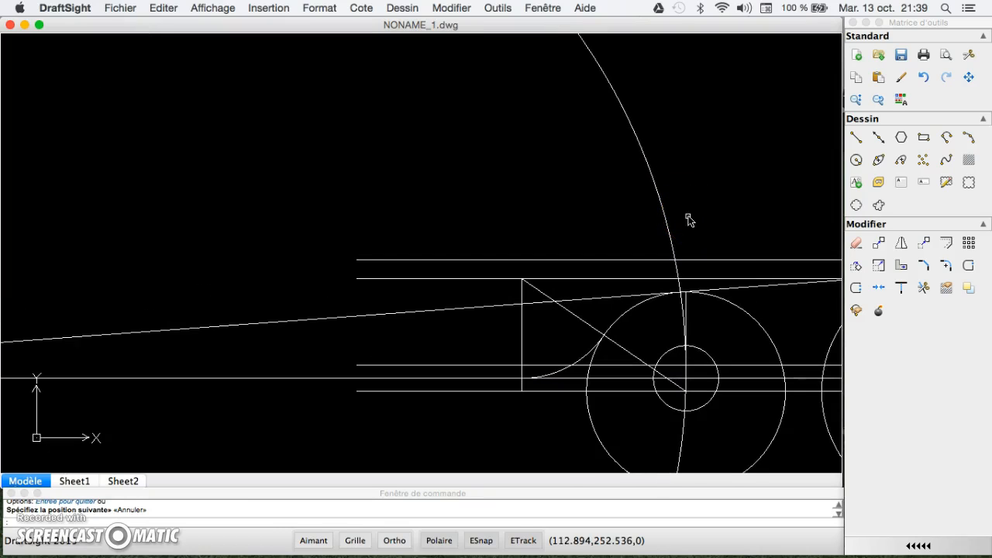
pyautogui.scroll(1, 688, 220)
pyautogui.click(578, 302)
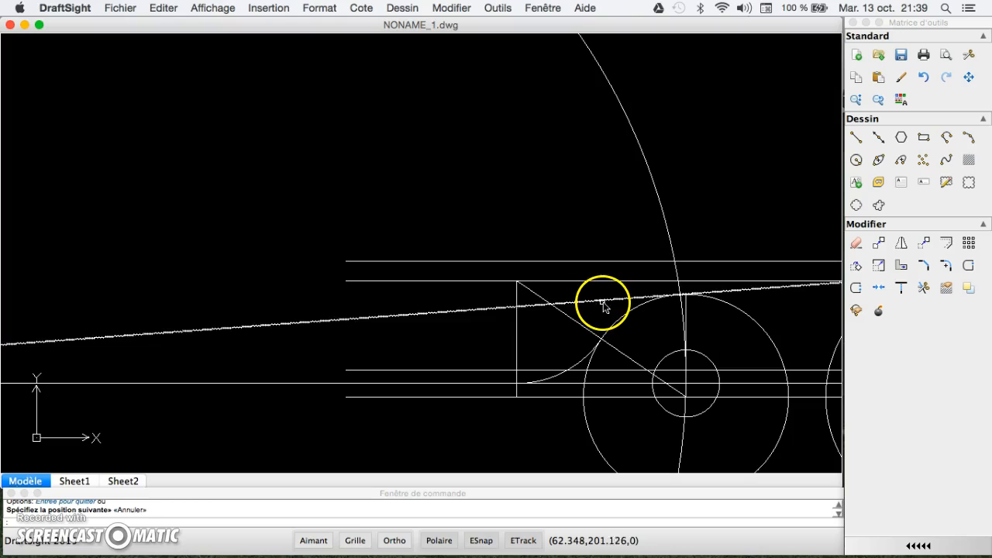
pyautogui.click(657, 299)
pyautogui.click(450, 311)
pyautogui.click(392, 281)
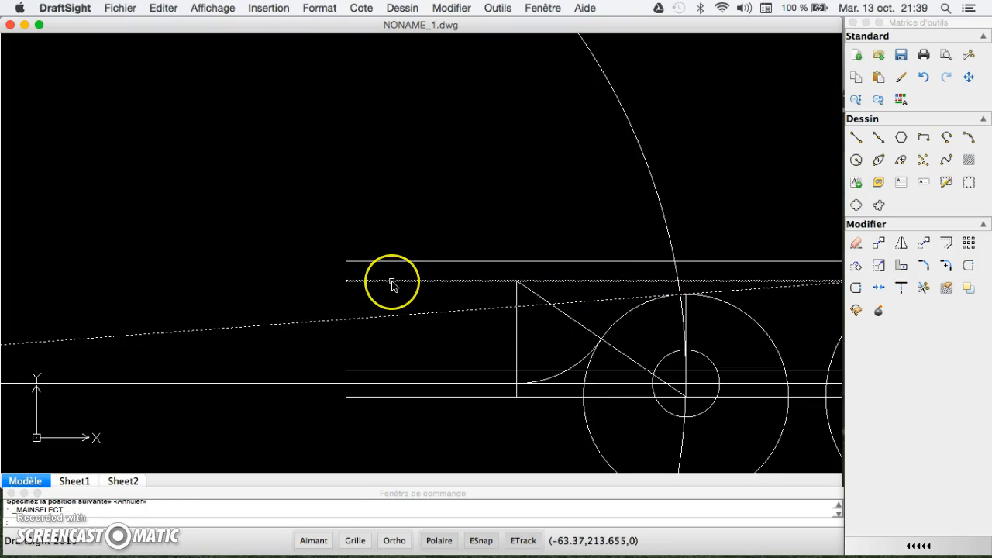
# Stretch the sloped infinite line's direction grip to the upper intersection of the large circle and the smaller tube's bend circle.
pyautogui.scroll(-3, 392, 284)
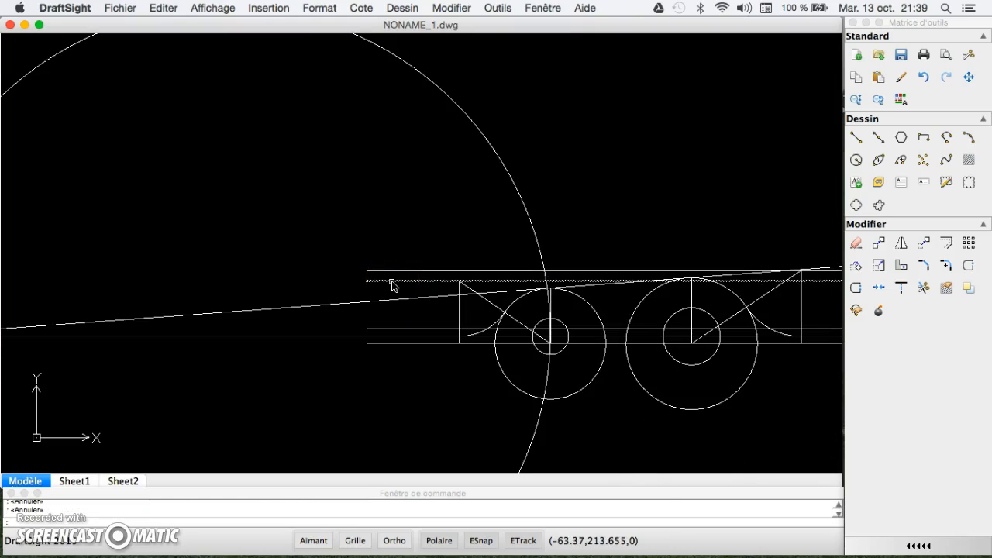
pyautogui.click(424, 298)
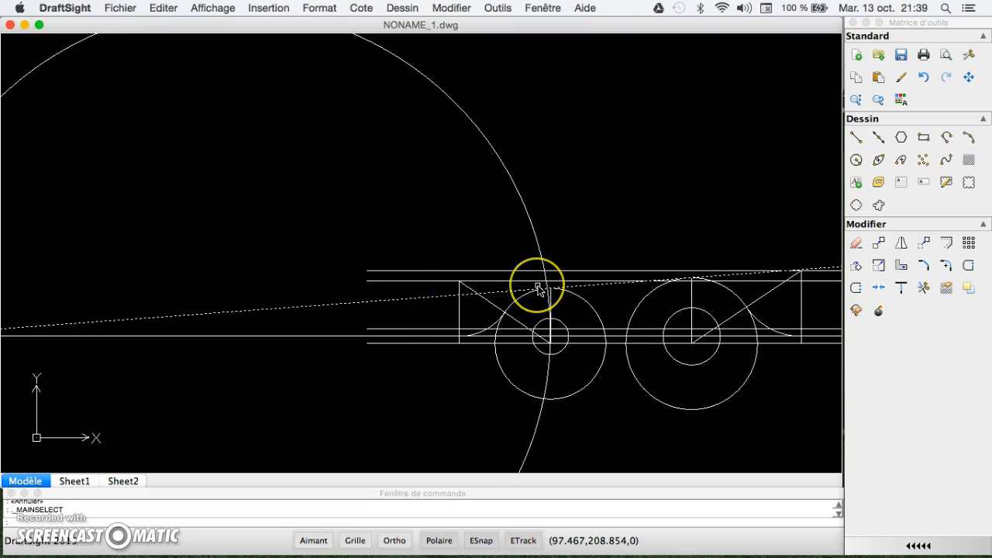
pyautogui.scroll(-3, 537, 287)
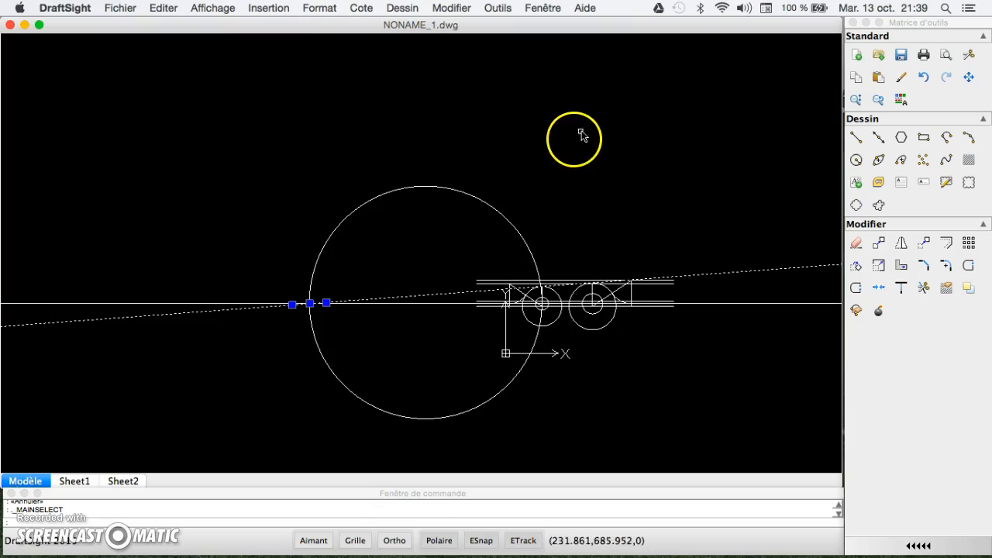
pyautogui.click(327, 302)
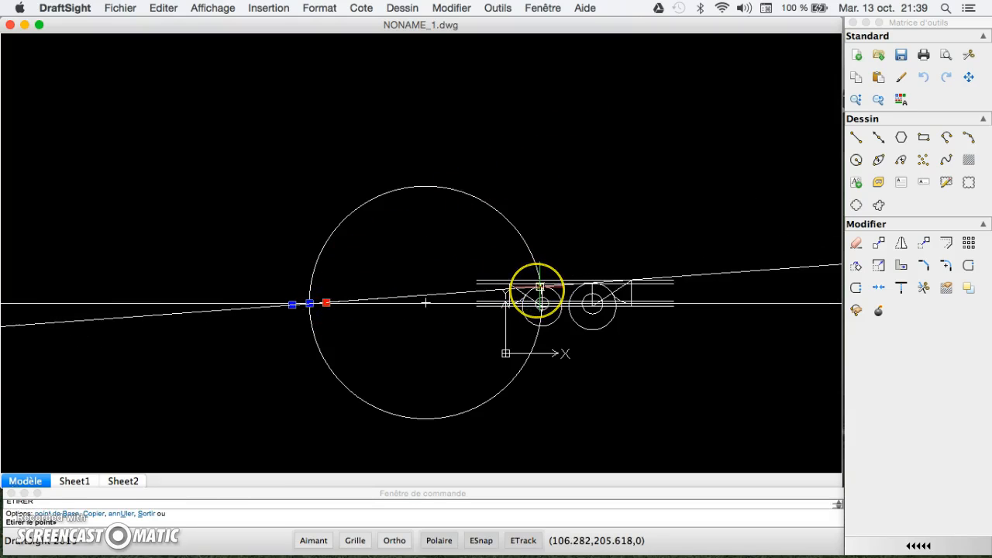
pyautogui.scroll(8, 540, 287)
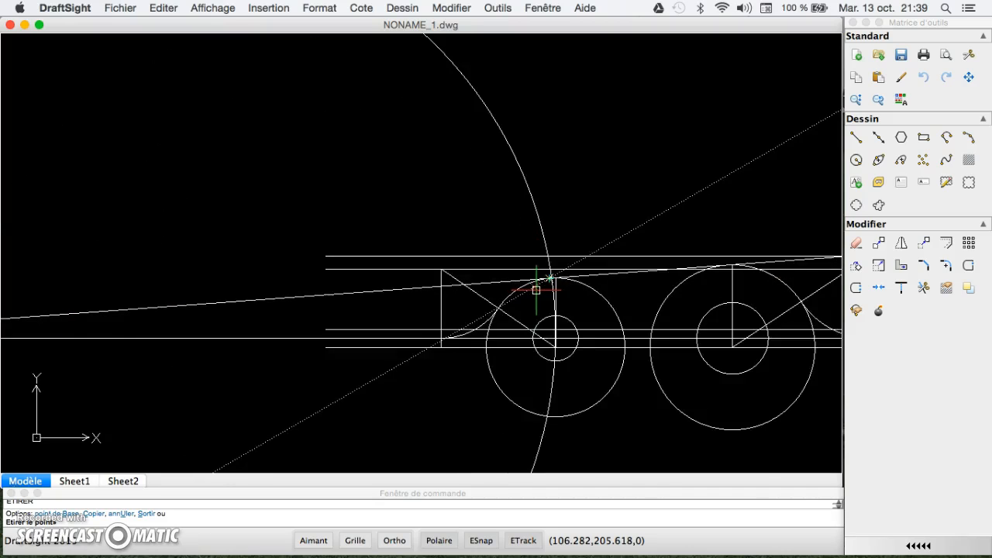
pyautogui.scroll(3, 535, 290)
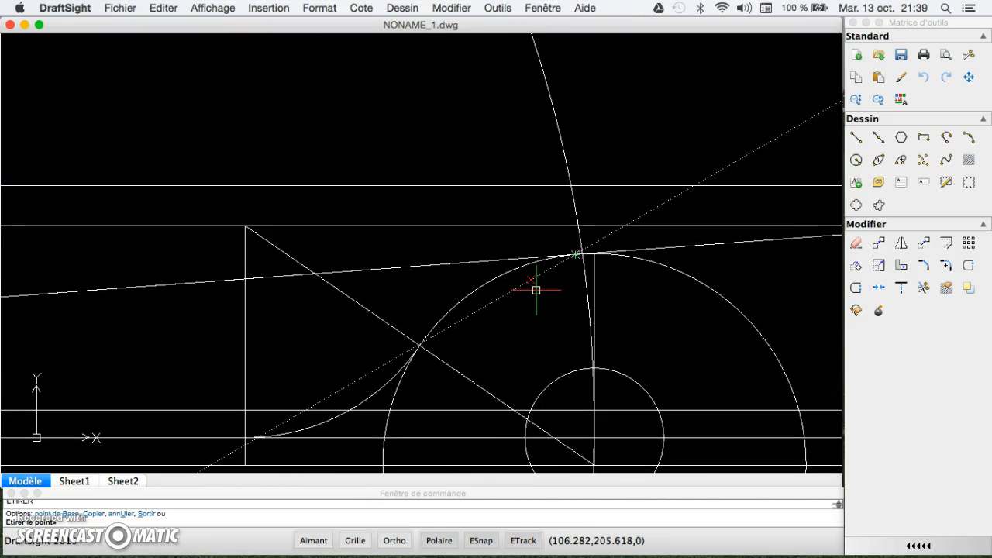
pyautogui.scroll(2, 536, 290)
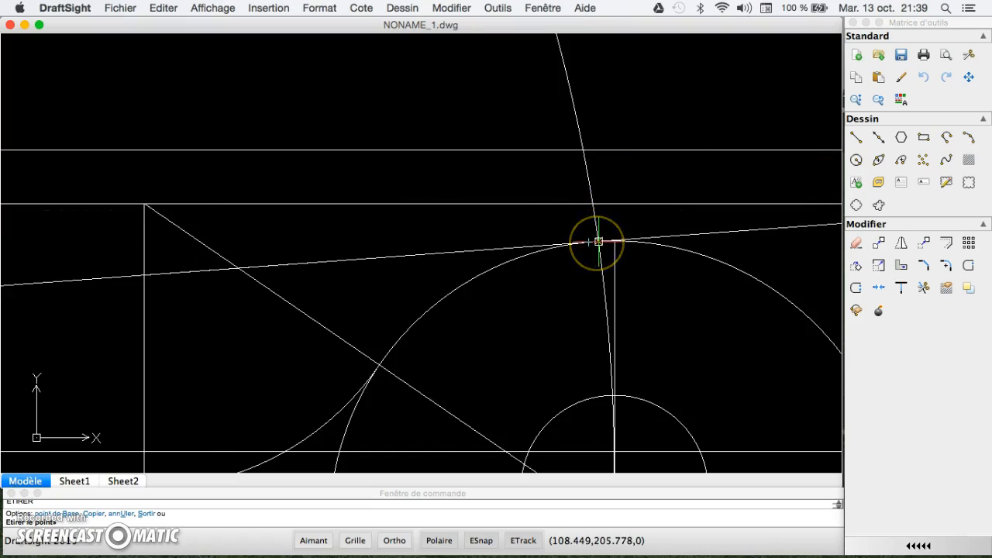
pyautogui.click(598, 242)
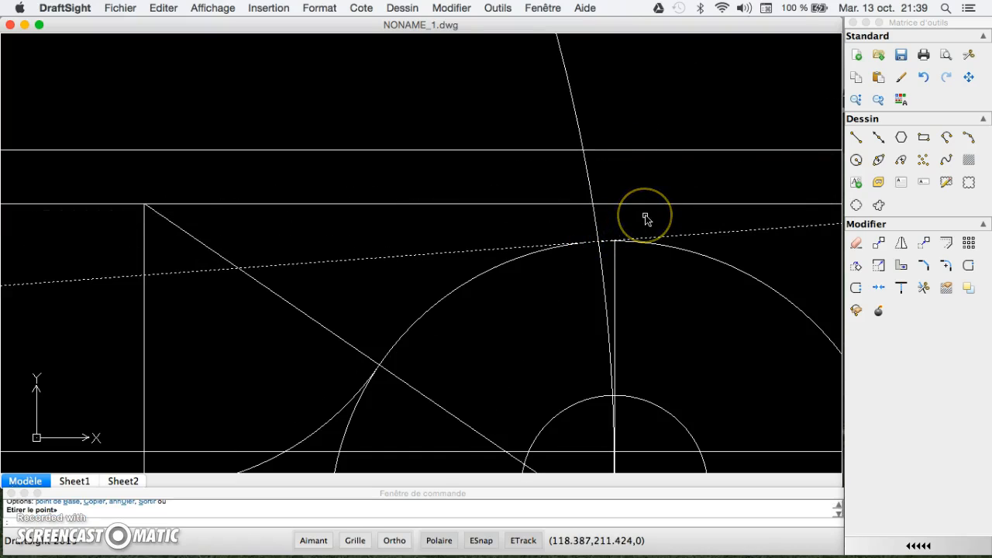
# Draw a line from the centre of the smaller tube's bend circle to the sloped infinite line's contact point on that circle.
pyautogui.scroll(-5, 645, 218)
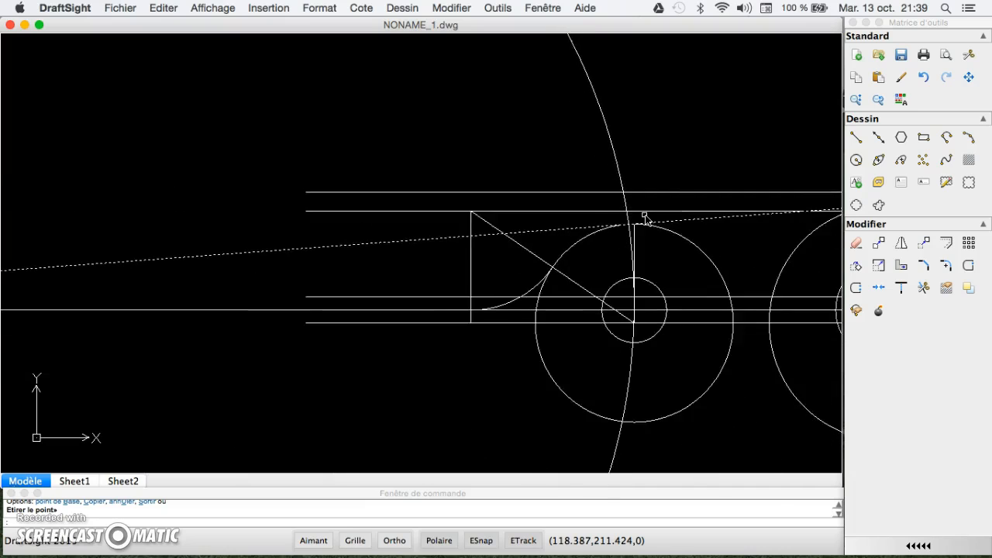
pyautogui.scroll(2, 645, 217)
pyautogui.scroll(3, 645, 218)
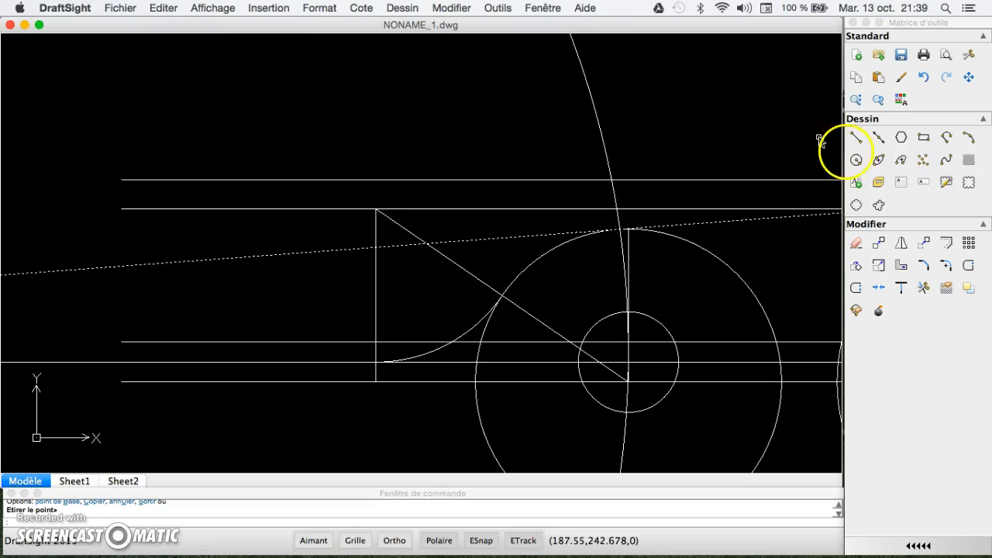
pyautogui.click(969, 77)
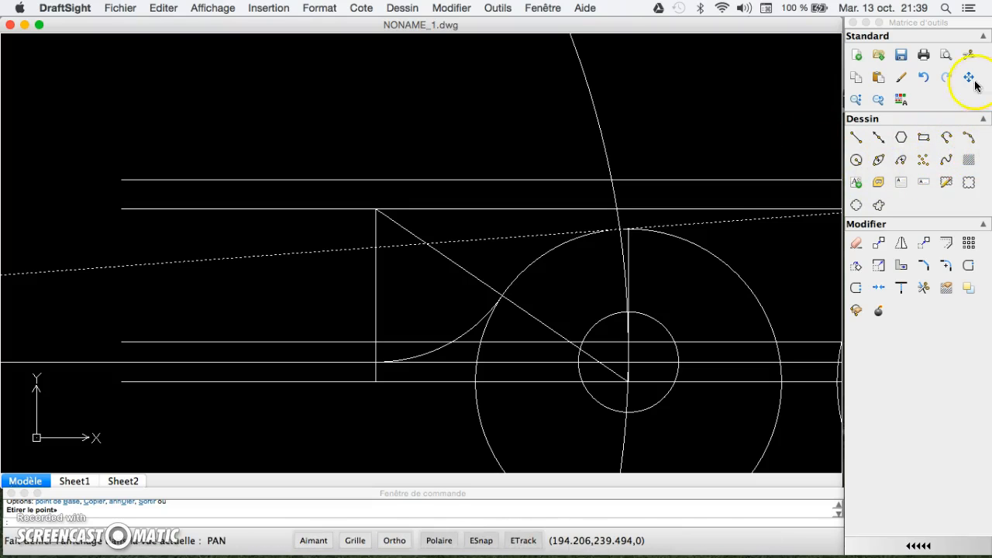
pyautogui.moveTo(779, 271)
pyautogui.mouseDown()
pyautogui.moveTo(532, 276)
pyautogui.moveTo(421, 266)
pyautogui.mouseUp()
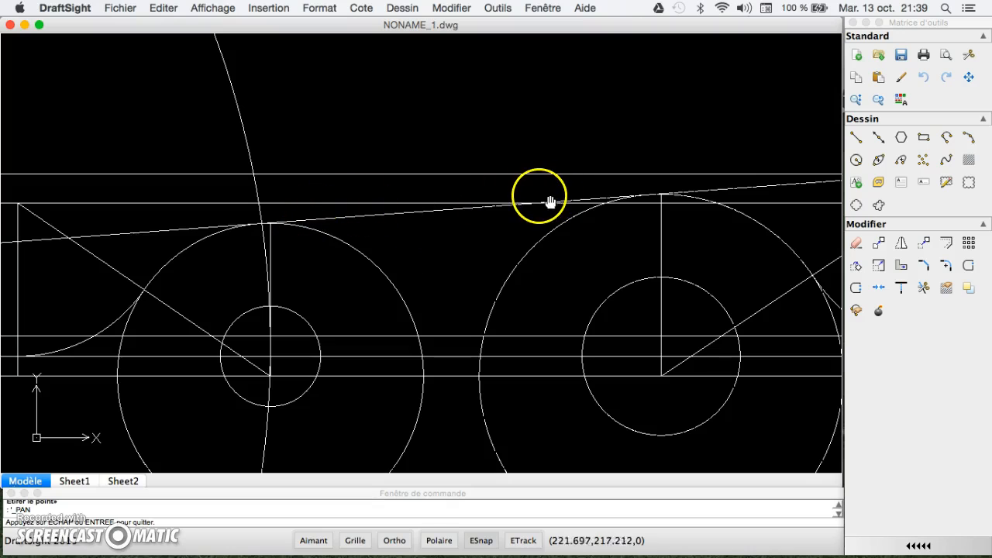
pyautogui.press('Escape')
pyautogui.click(857, 137)
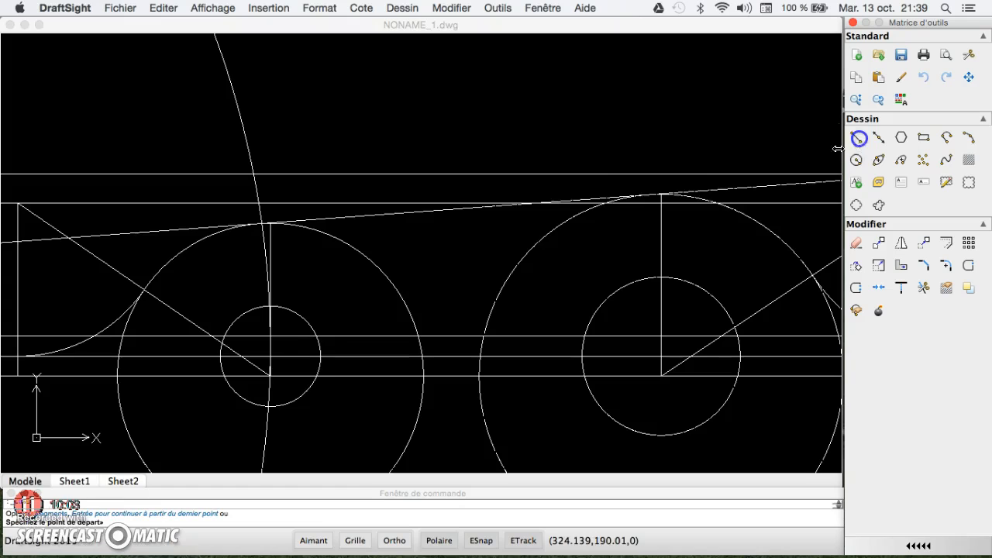
pyautogui.click(271, 377)
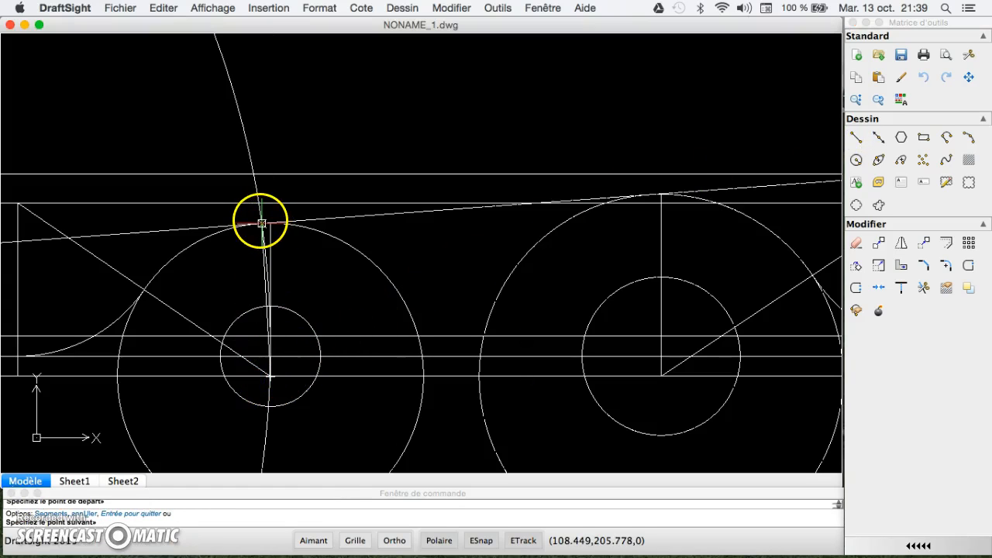
pyautogui.press('Escape')
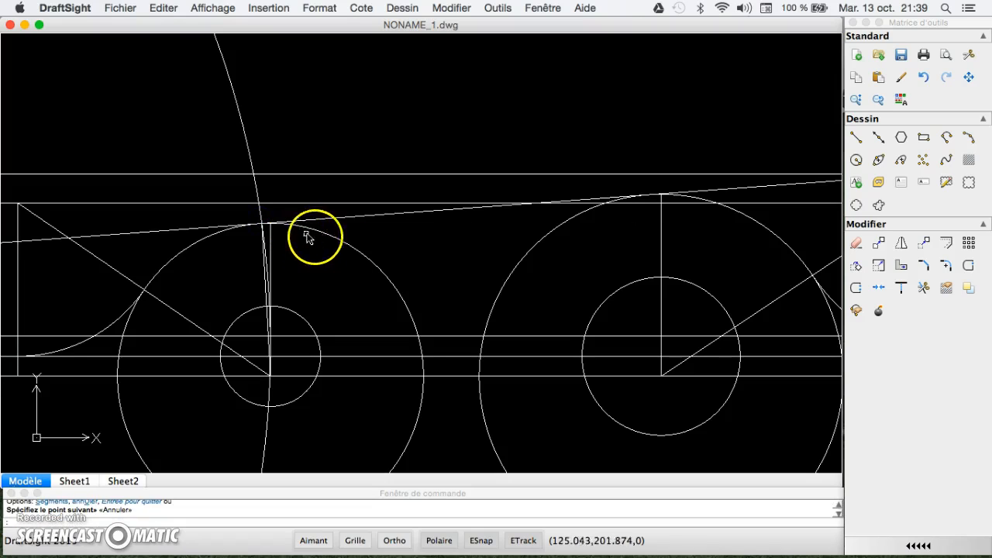
pyautogui.click(858, 139)
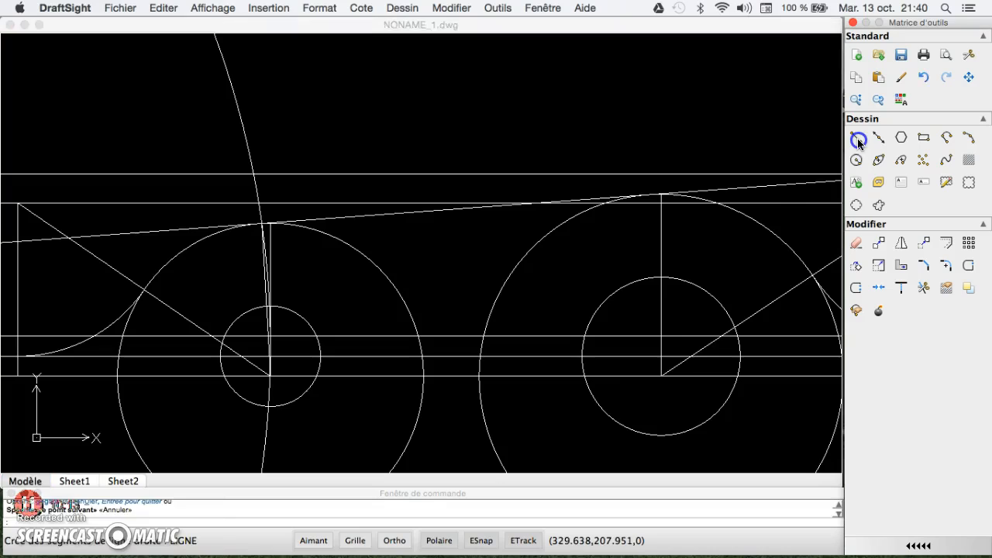
pyautogui.click(660, 375)
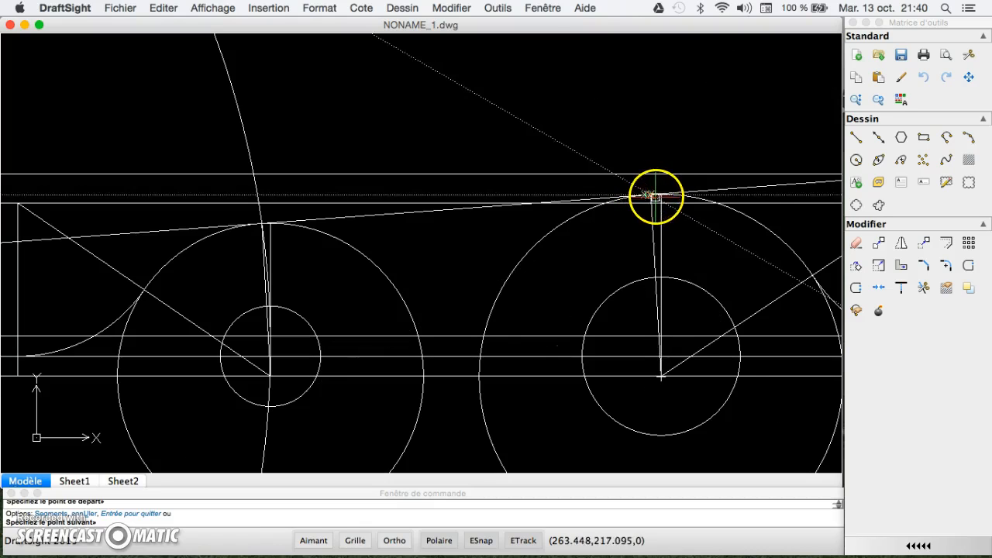
pyautogui.click(653, 199)
pyautogui.press('Escape')
# Draw a line from the centre of the larger tube's bend circle to its contact point with the sloped infinite line.
pyautogui.scroll(3, 636, 206)
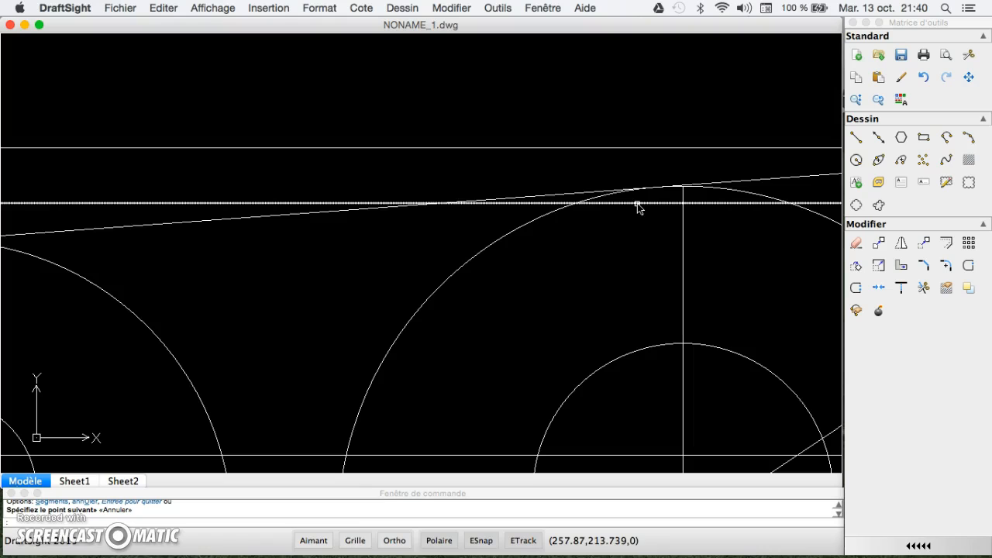
pyautogui.scroll(-4, 657, 173)
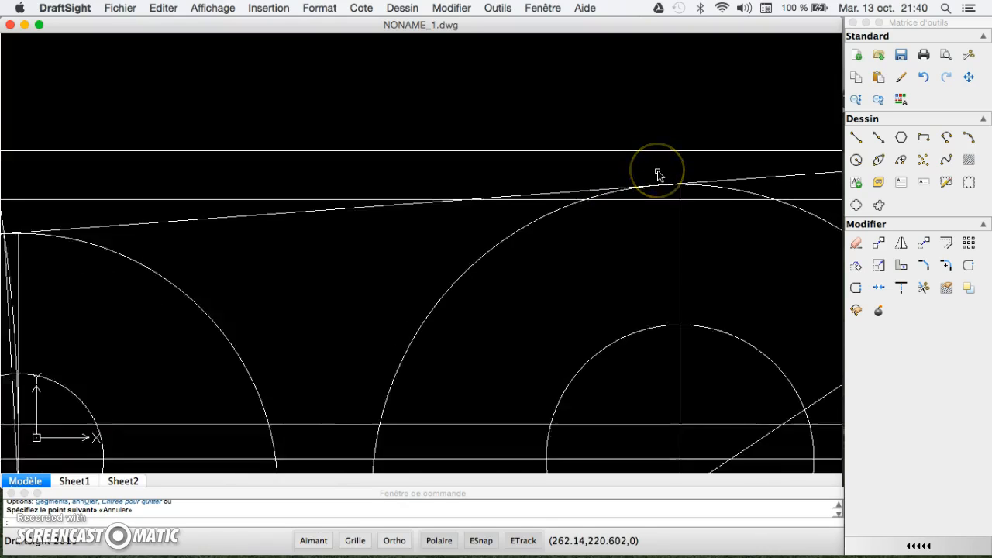
pyautogui.click(855, 137)
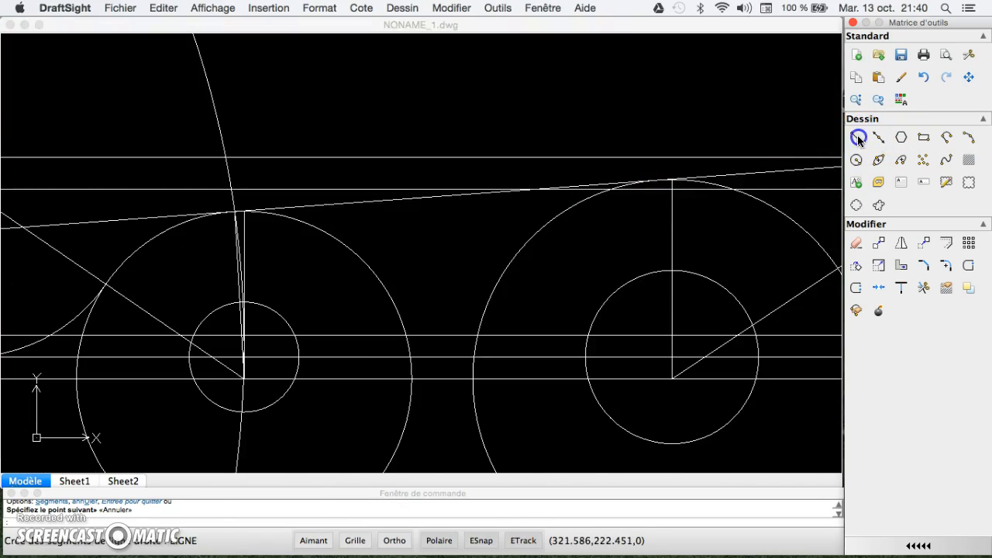
pyautogui.click(672, 379)
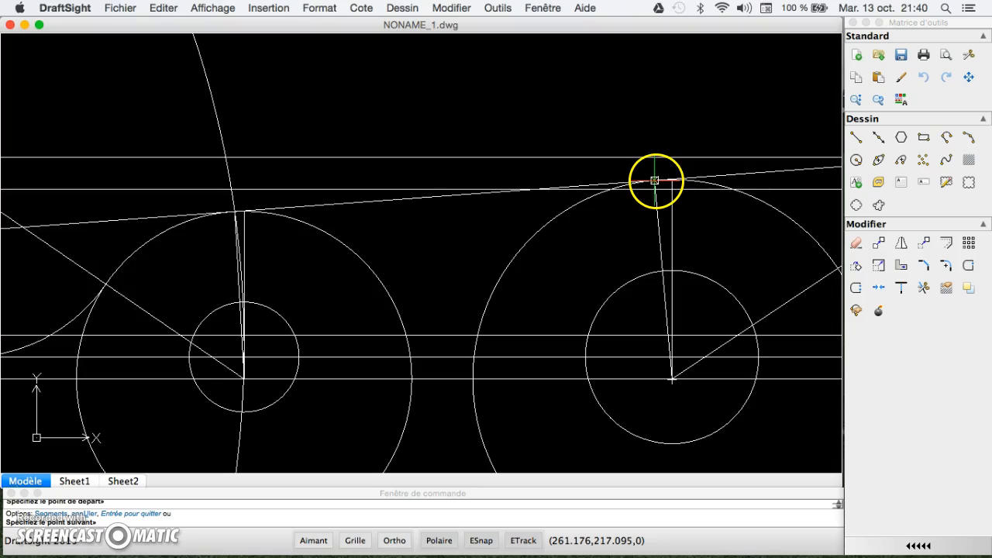
pyautogui.click(708, 223)
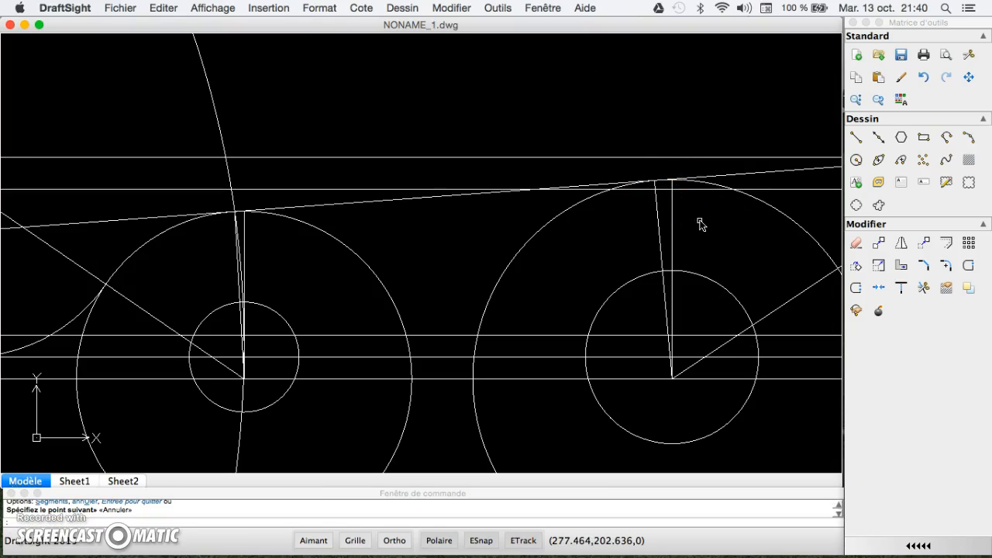
# Delete the very large construction circle that passes through the smaller tube.
pyautogui.scroll(-5, 700, 224)
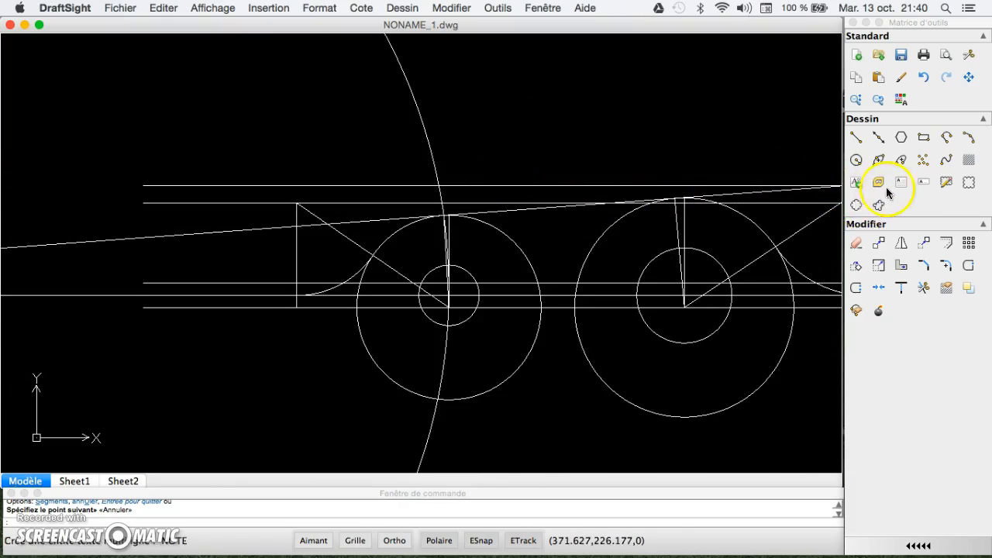
pyautogui.click(854, 244)
pyautogui.click(428, 142)
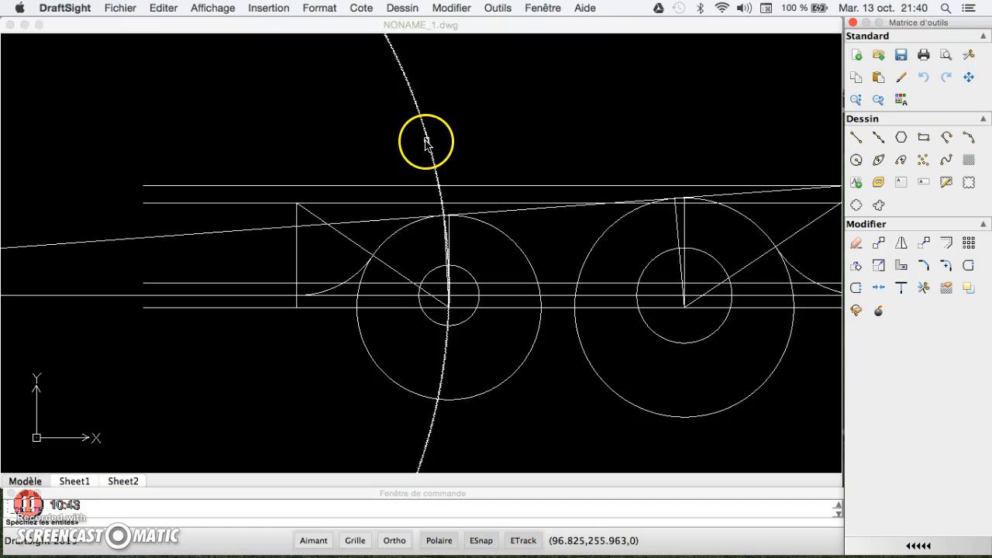
pyautogui.click(855, 243)
pyautogui.click(434, 158)
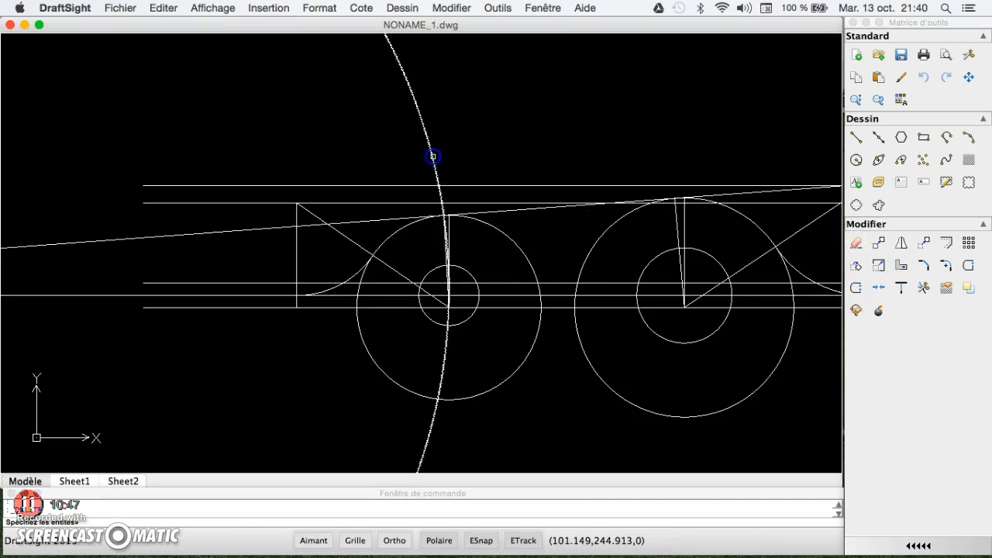
pyautogui.click(433, 158)
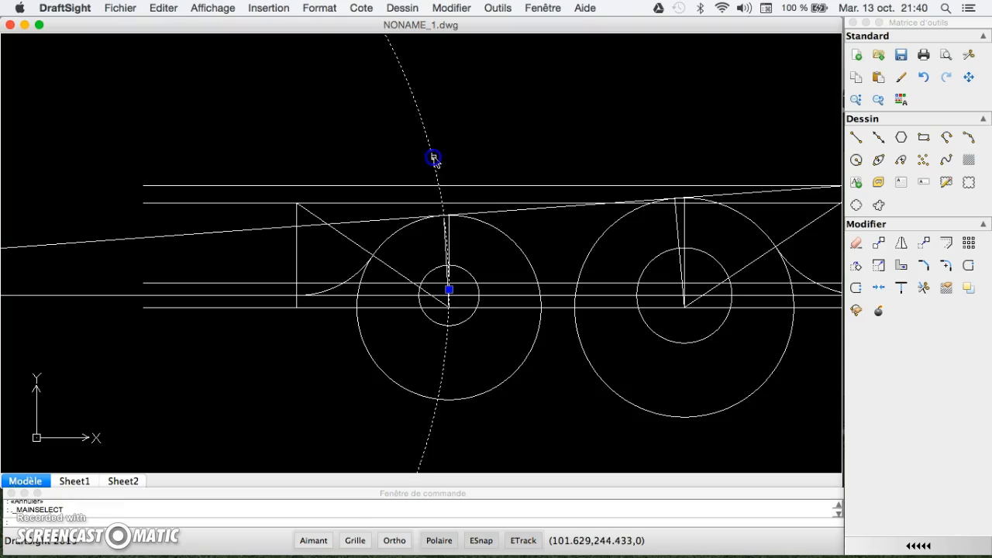
pyautogui.click(858, 244)
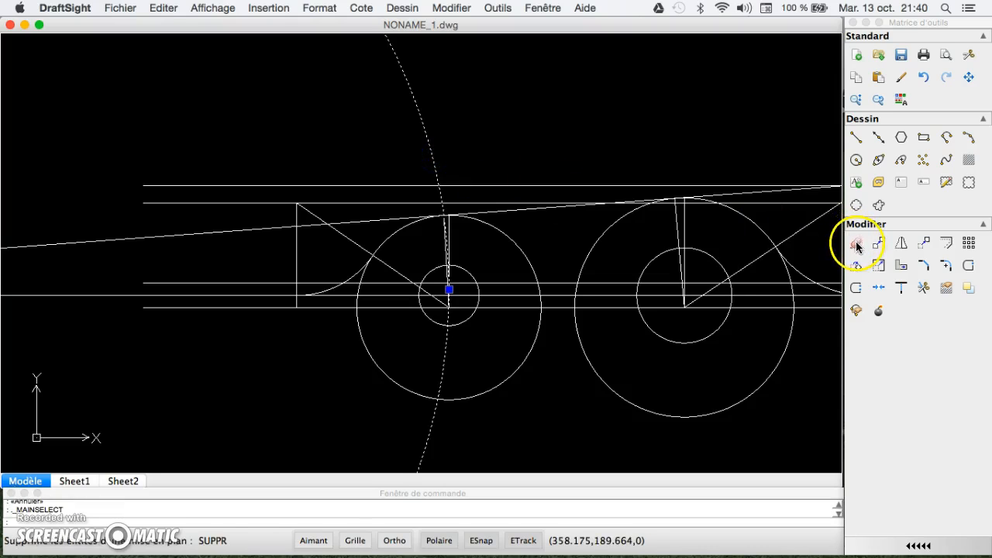
# Delete the smaller tube's bend circle and the vertical line from that tube up to the circle's top.
pyautogui.click(519, 249)
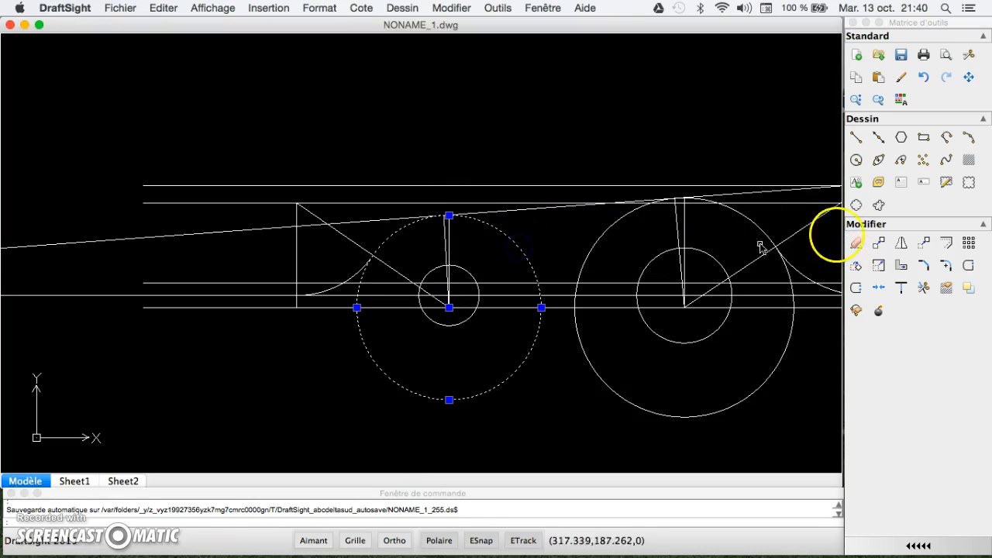
pyautogui.click(852, 245)
pyautogui.click(451, 229)
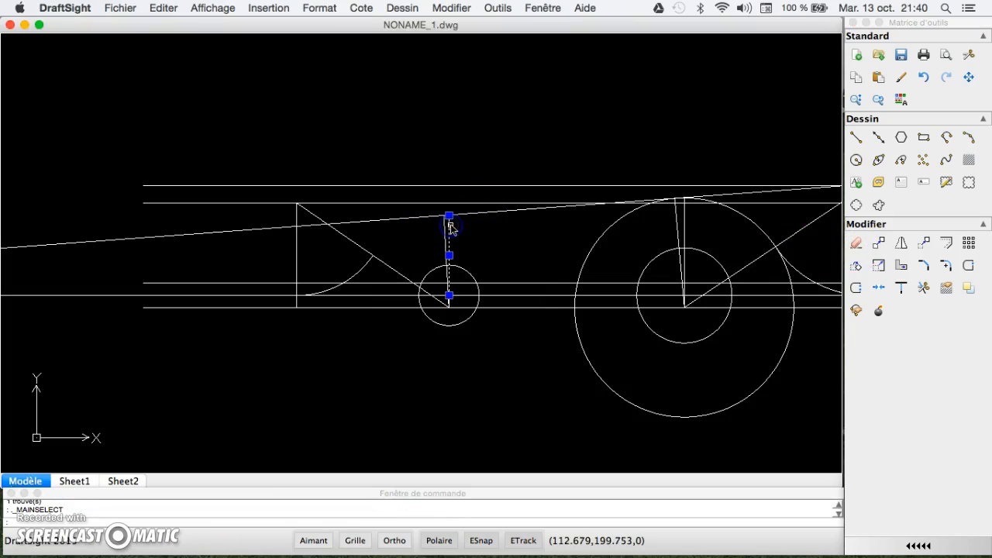
pyautogui.click(856, 244)
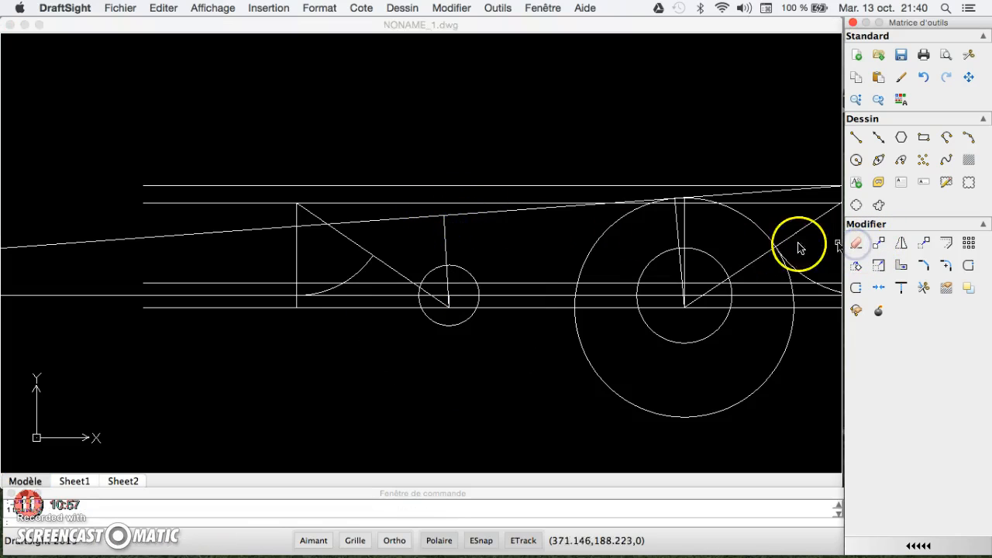
# Delete the larger tube's vertical radius line, the sloped infinite line and the larger tube's bend circle.
pyautogui.click(681, 215)
pyautogui.click(856, 243)
pyautogui.click(751, 192)
pyautogui.click(855, 244)
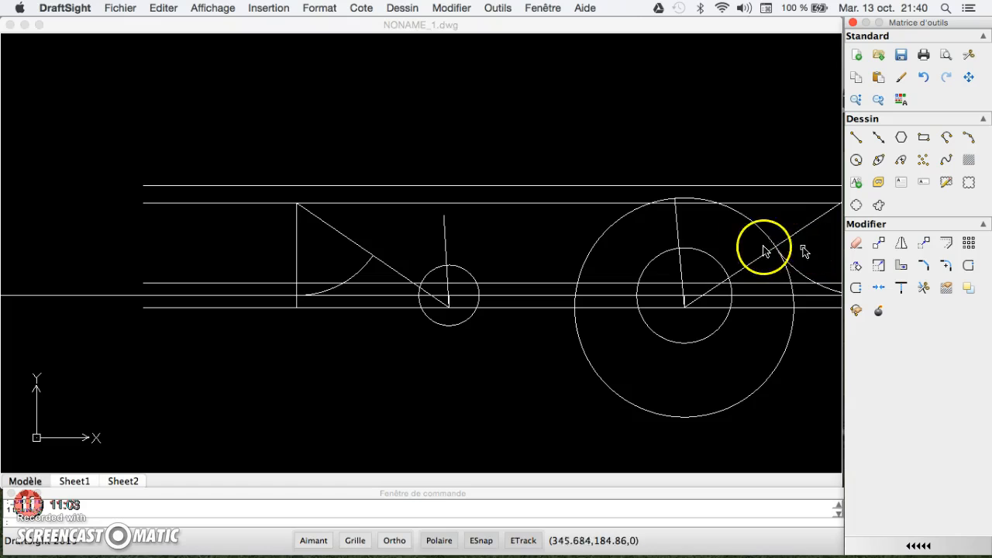
pyautogui.click(583, 266)
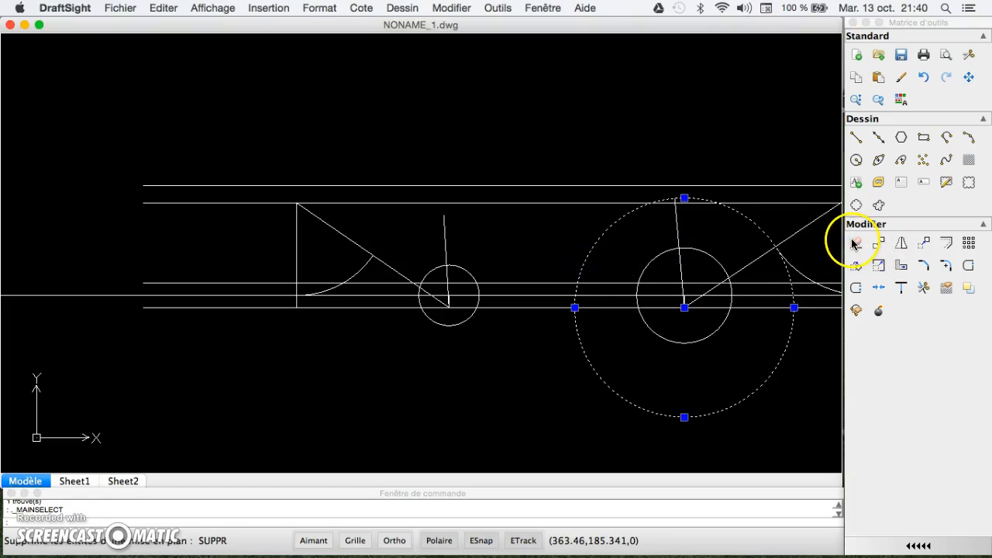
pyautogui.click(856, 244)
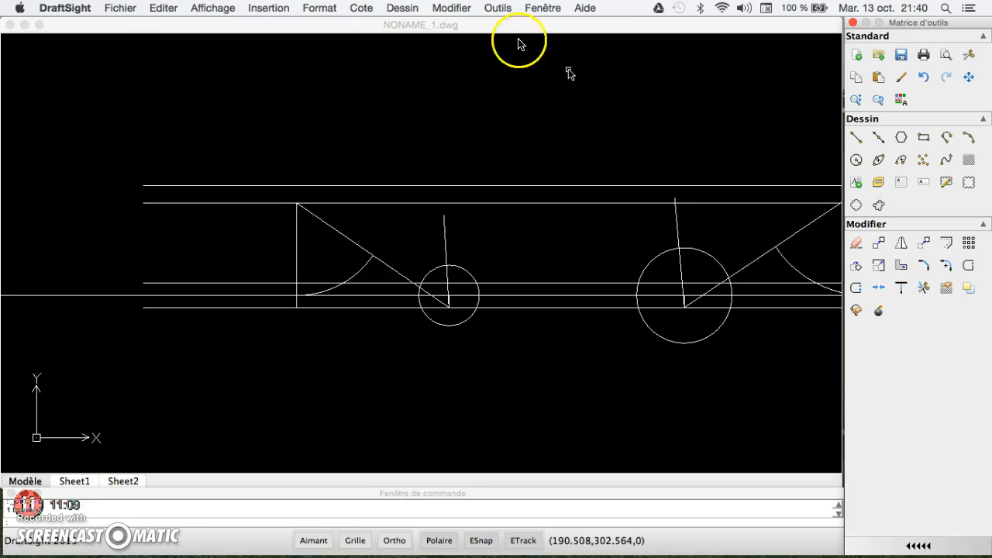
# Draw a start-centre-end arc over the smaller tube from its tilted radius line's top, centred on that line's foot, ending where the lower bend arc meets the diagonal.
pyautogui.click(402, 9)
pyautogui.moveTo(406, 181)
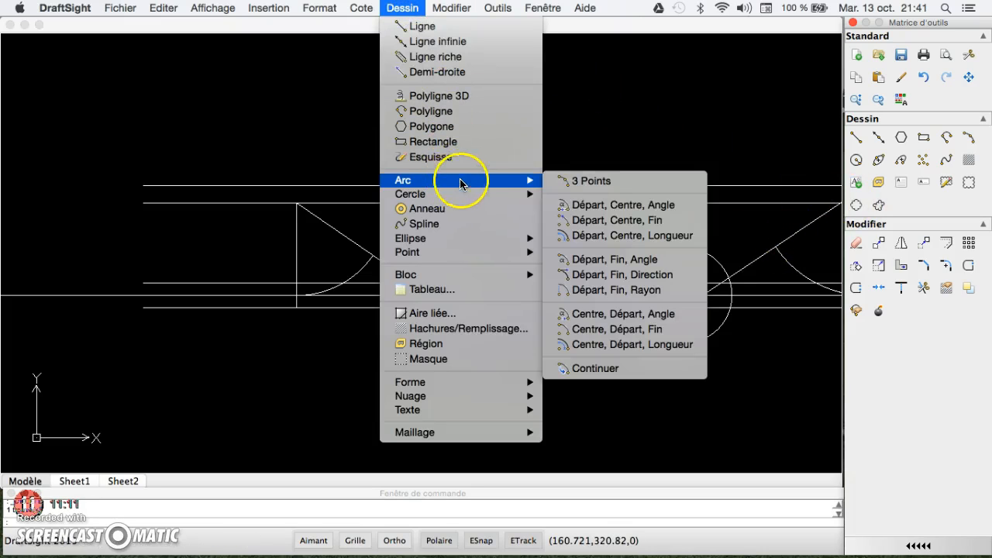
pyautogui.click(601, 221)
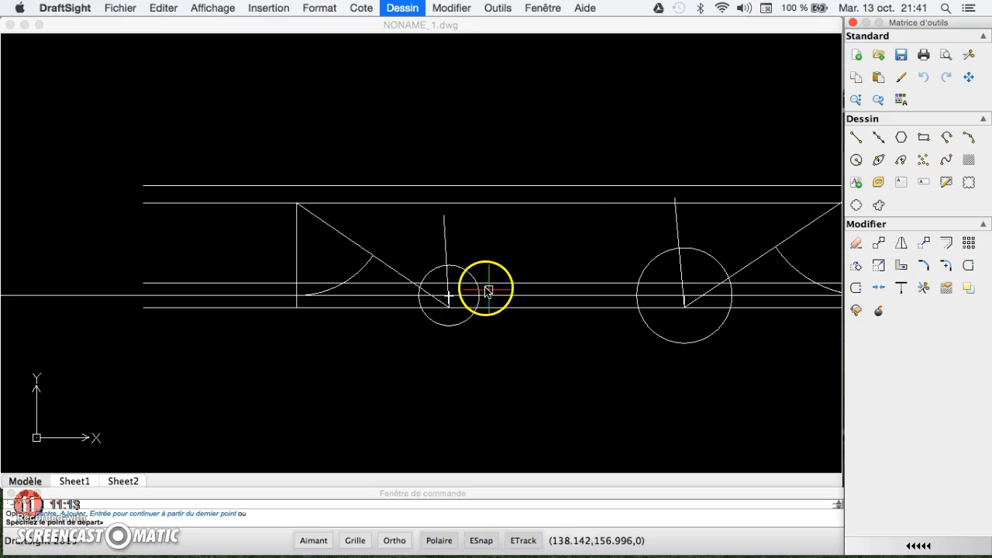
pyautogui.click(444, 216)
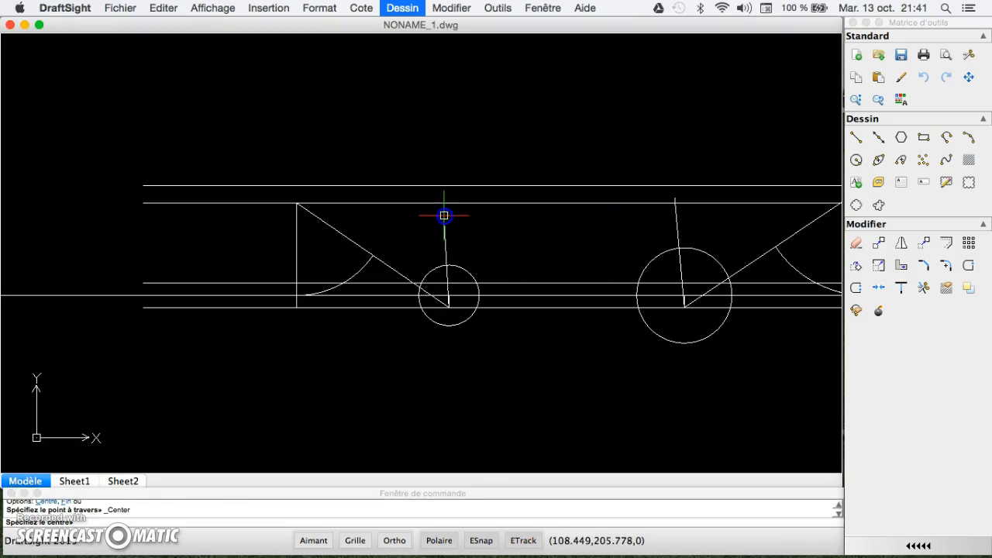
pyautogui.click(449, 294)
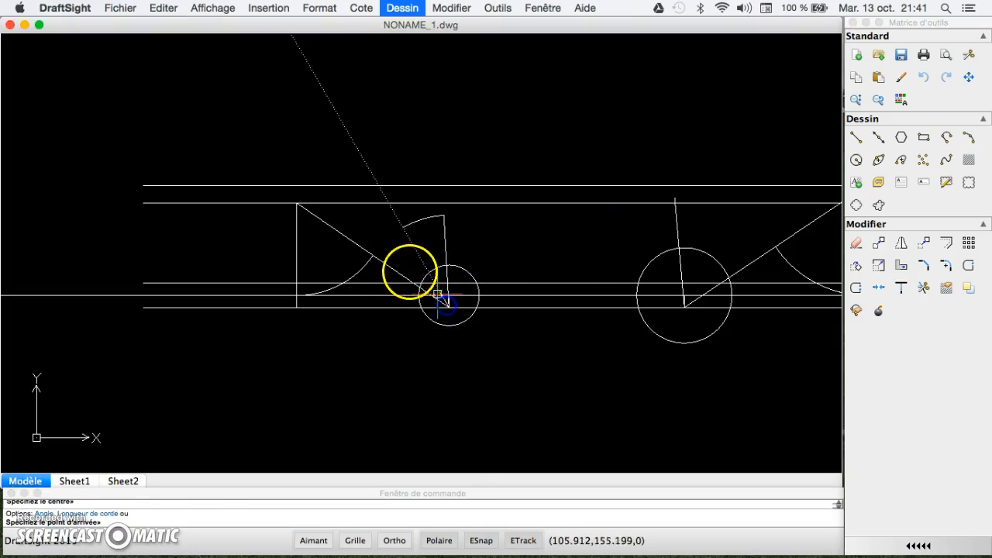
pyautogui.click(374, 257)
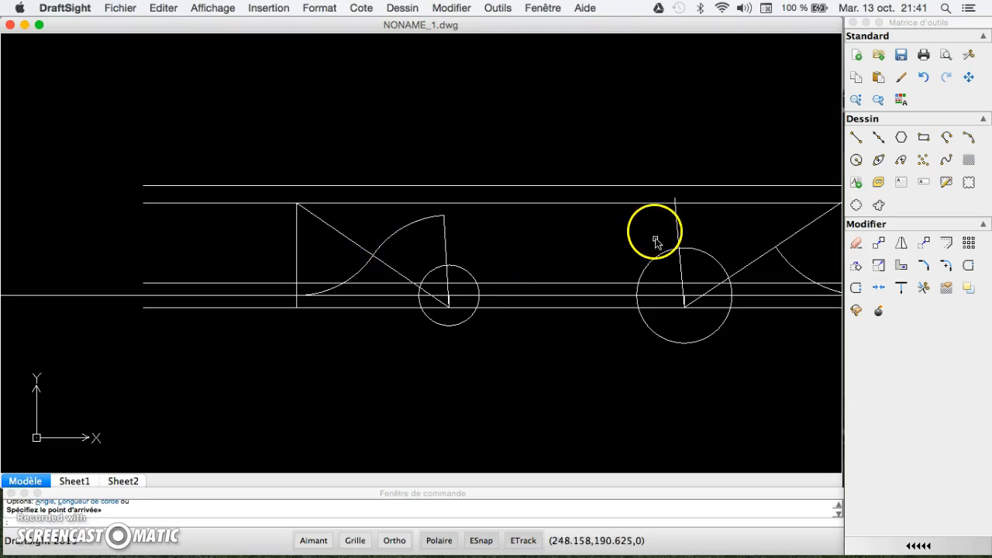
# Draw a line joining the upper ends of the two tilted radius lines.
pyautogui.click(856, 138)
pyautogui.click(443, 216)
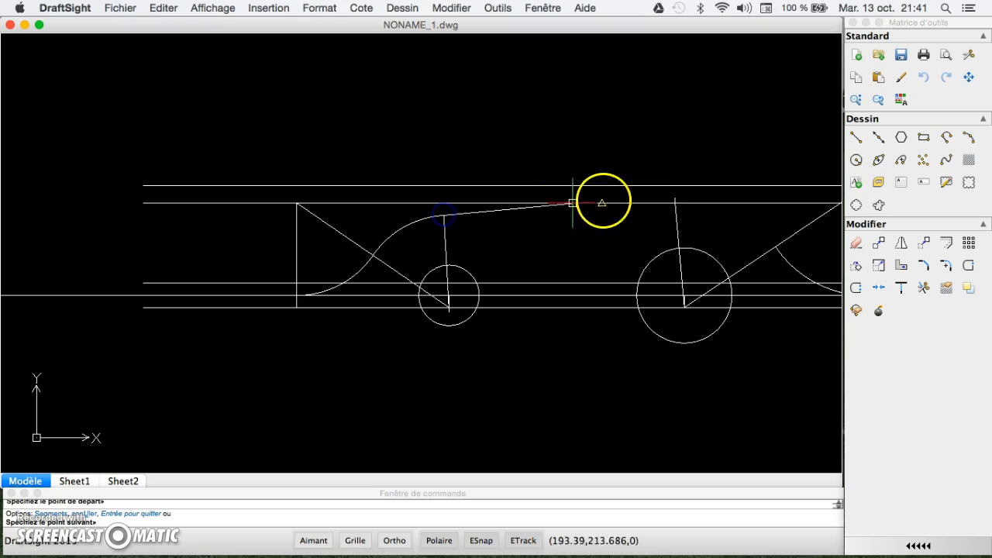
pyautogui.click(674, 199)
pyautogui.press('Escape')
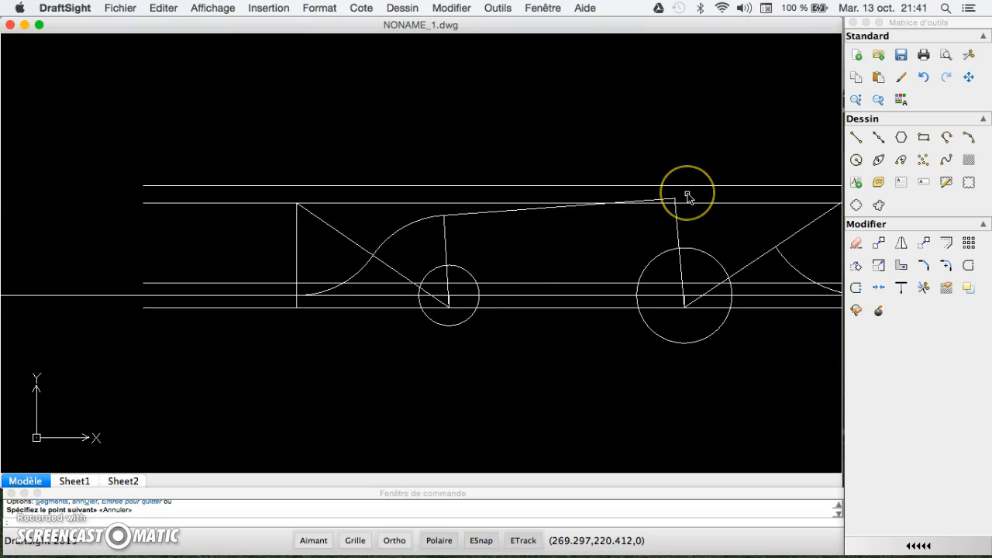
# Draw a start-centre-end arc over the larger tube from the lower bend arc's upper end, centred on the tilted radius line's foot, ending at that line's top.
pyautogui.click(400, 9)
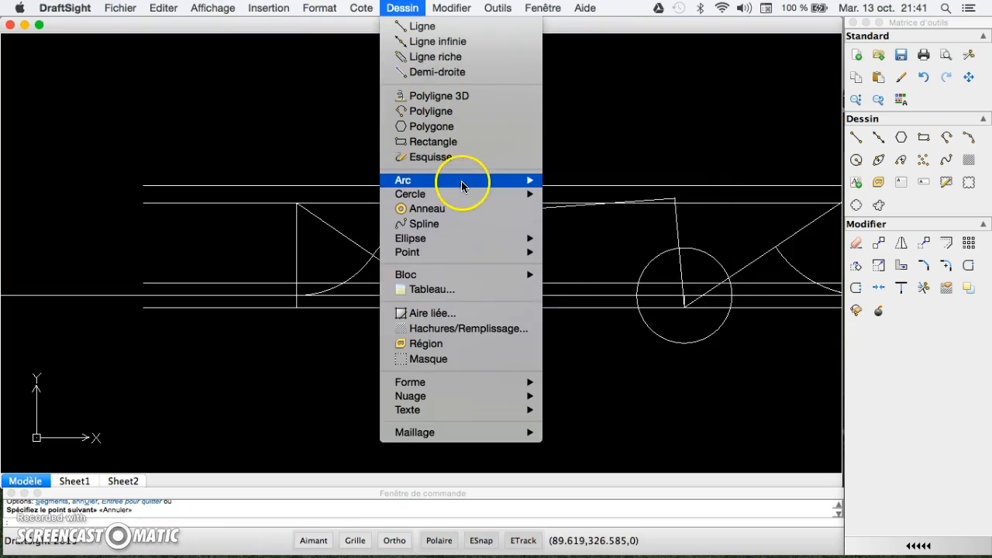
pyautogui.moveTo(462, 183)
pyautogui.click(609, 219)
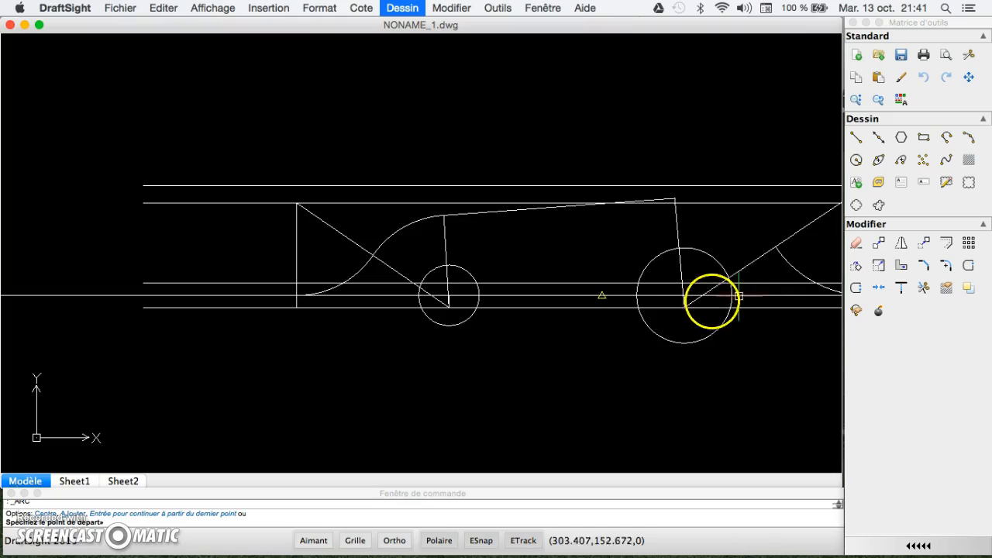
pyautogui.click(775, 247)
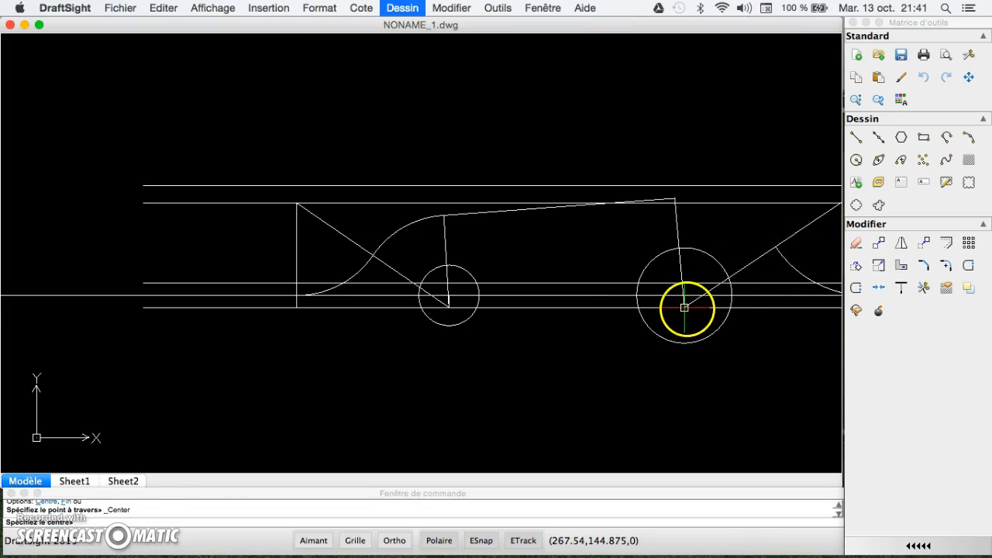
pyautogui.click(684, 300)
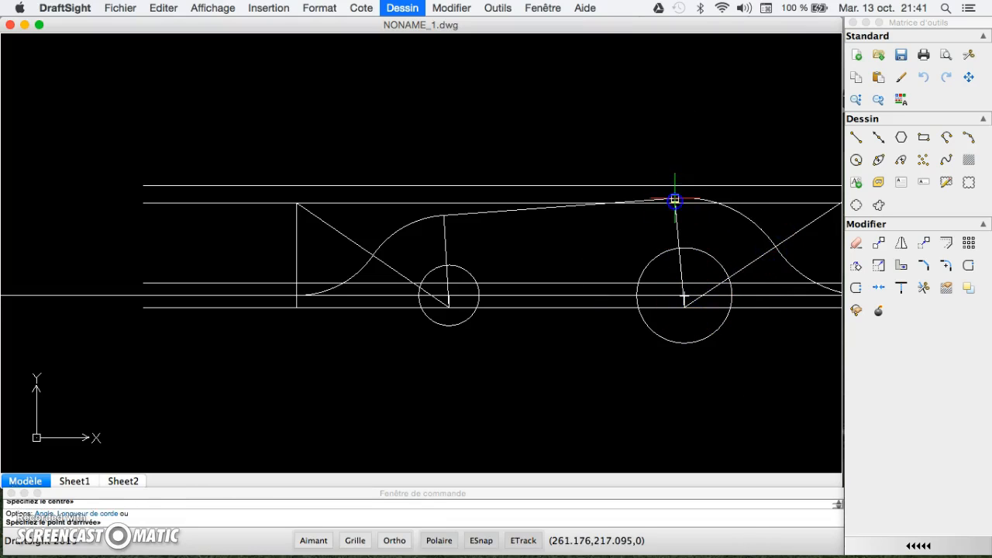
pyautogui.click(675, 200)
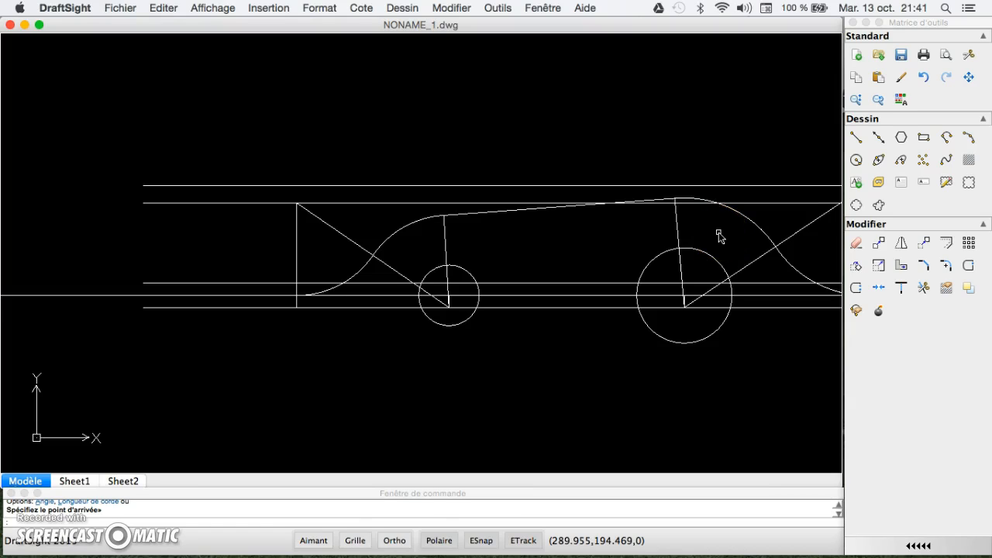
pyautogui.click(767, 269)
# Delete the diagonal line rising from the larger tube and the vertical line at that diagonal's upper end.
pyautogui.click(968, 77)
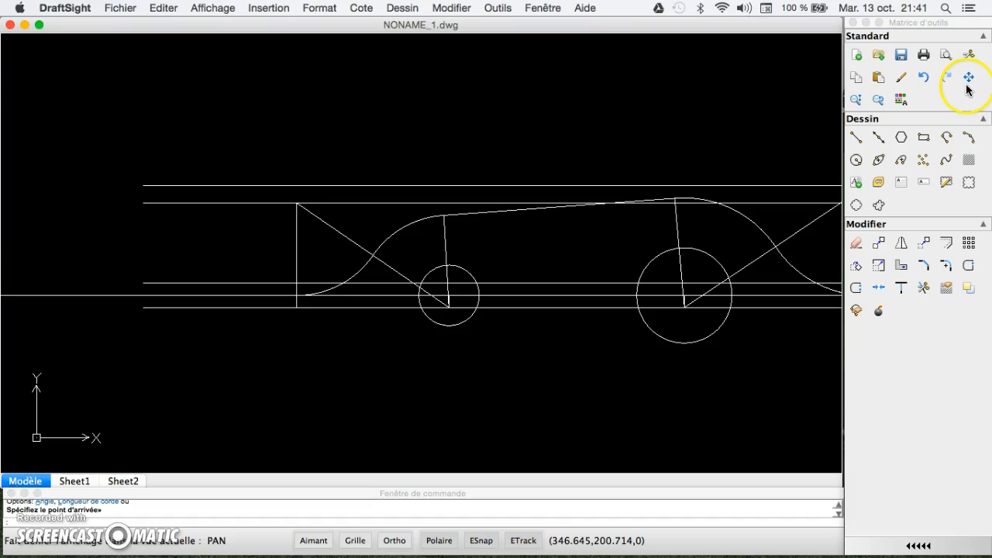
pyautogui.moveTo(716, 230); pyautogui.dragTo(602, 249)
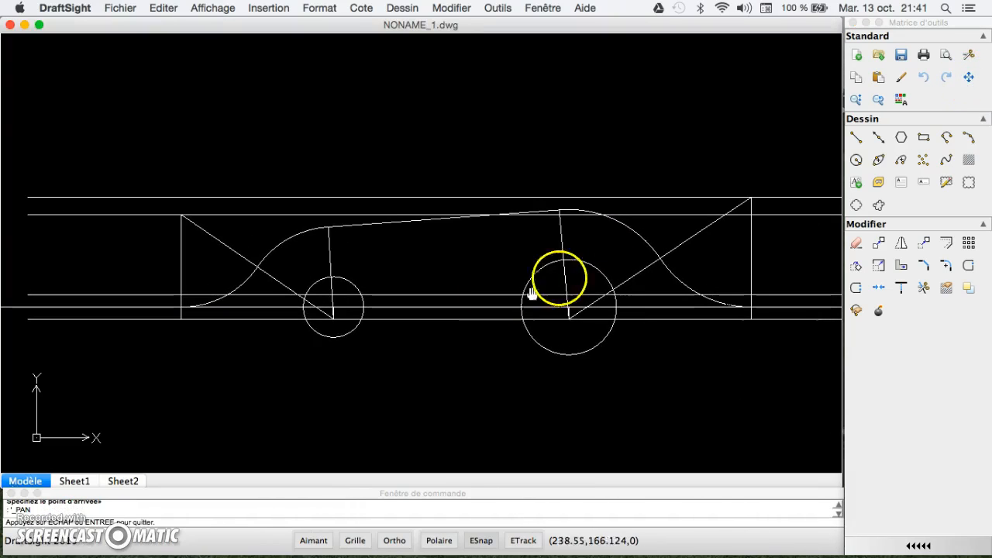
pyautogui.press('Escape')
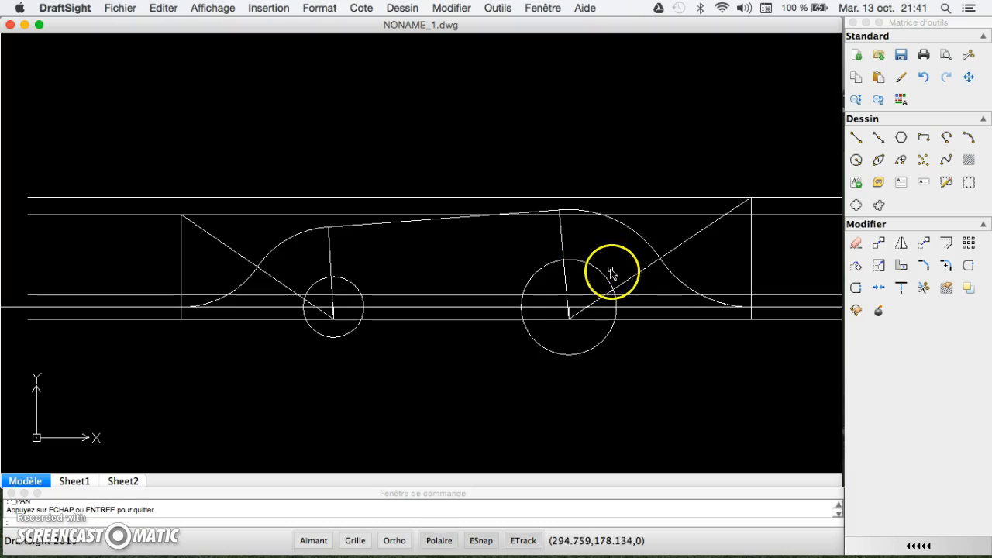
pyautogui.click(630, 279)
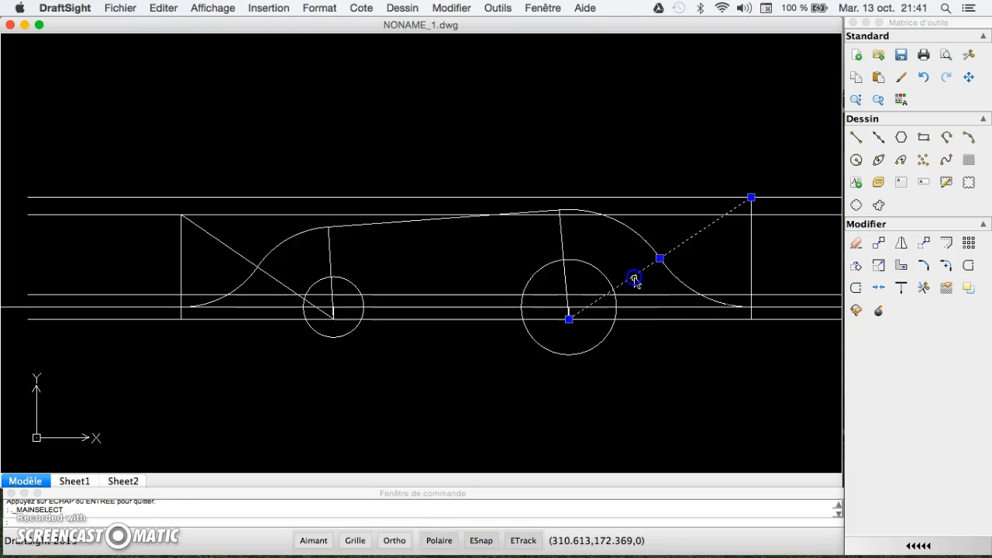
pyautogui.click(856, 244)
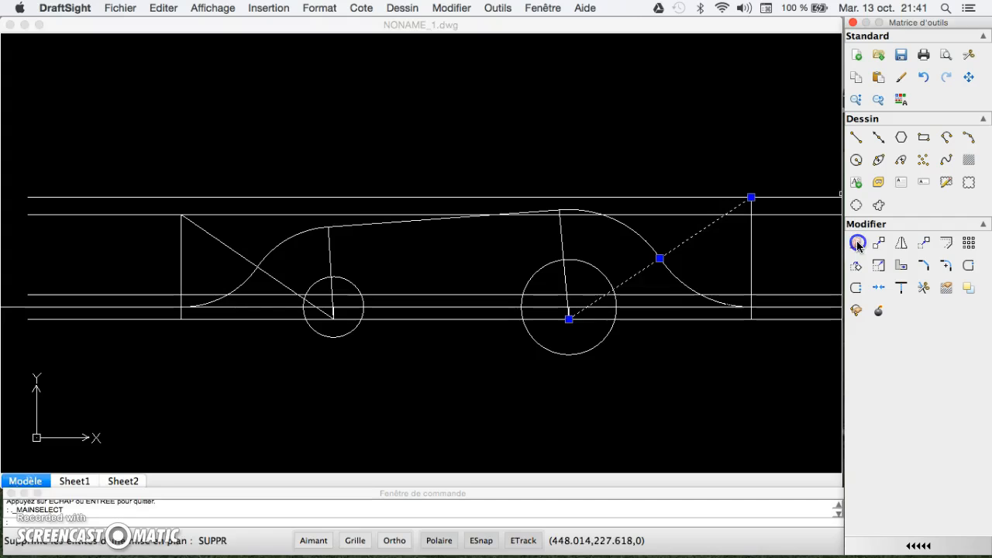
pyautogui.click(750, 267)
pyautogui.click(750, 265)
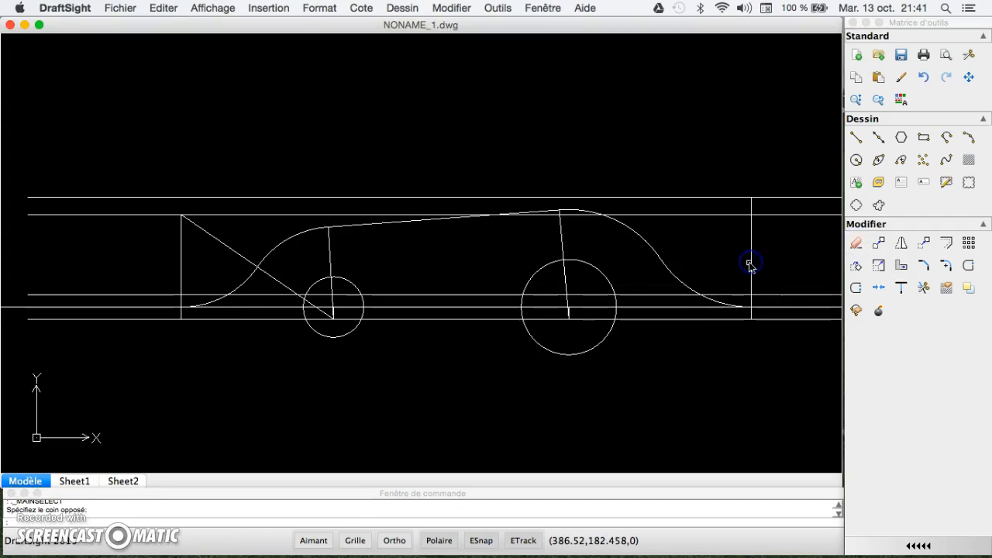
pyautogui.click(751, 262)
pyautogui.click(857, 243)
pyautogui.click(603, 272)
pyautogui.press('Escape')
# Delete the tilted radius lines of the larger and smaller tubes.
pyautogui.click(565, 244)
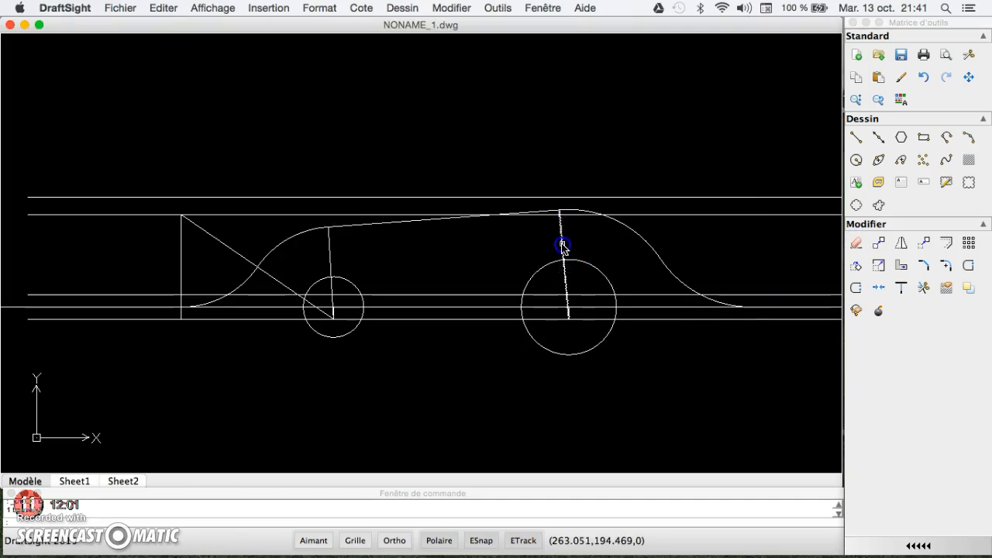
pyautogui.click(857, 243)
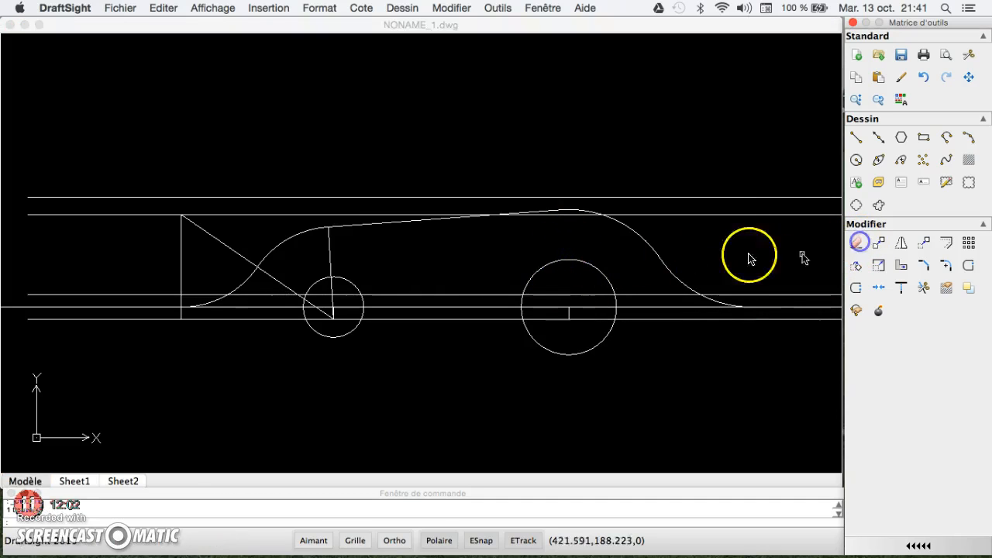
pyautogui.click(330, 261)
pyautogui.click(857, 243)
# Delete the diagonal line rising from the smaller tube and the vertical line at that diagonal's upper end.
pyautogui.click(237, 251)
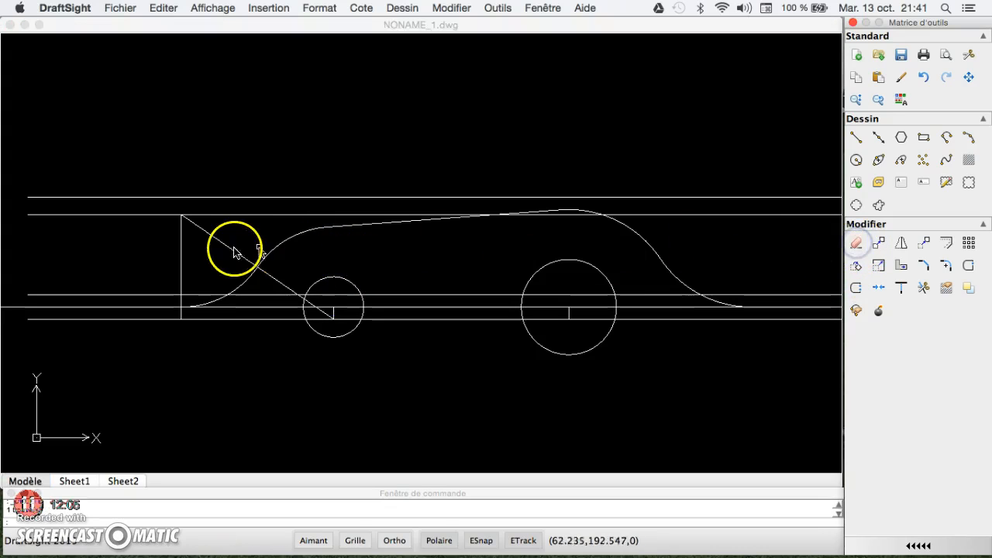
pyautogui.click(857, 245)
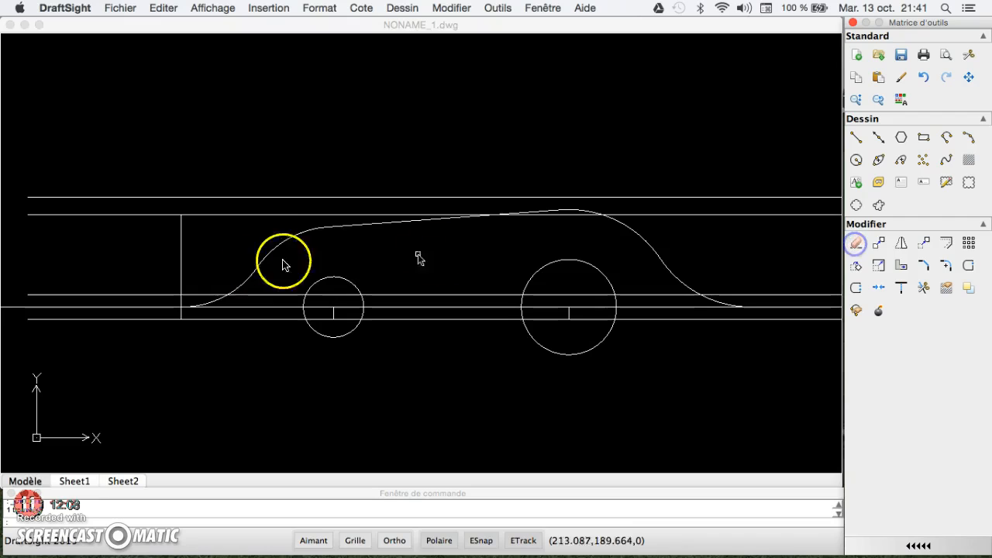
pyautogui.click(180, 262)
pyautogui.click(857, 245)
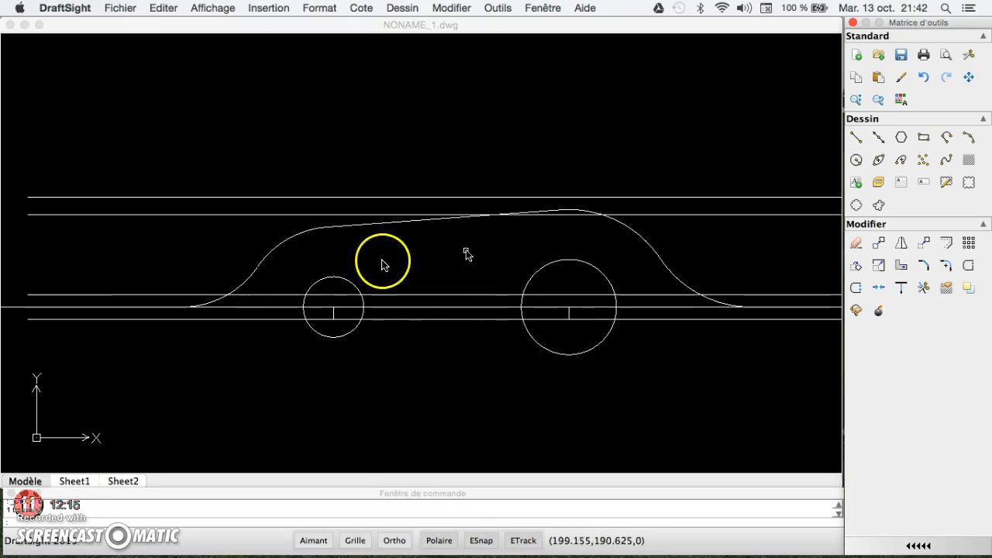
# Offset the lower and upper bend arcs beside the smaller tube to both sides, using the default offset distance.
pyautogui.click(245, 279)
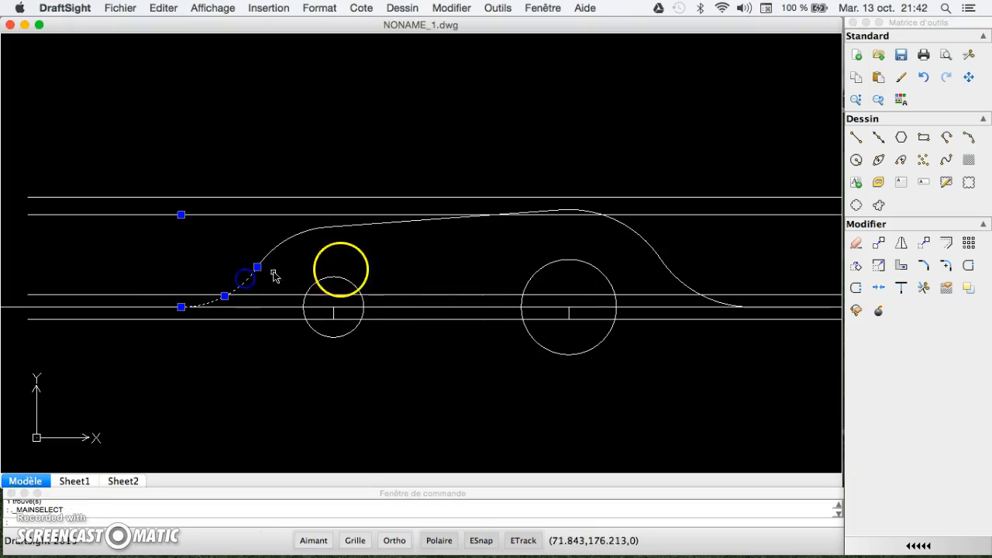
pyautogui.click(944, 244)
pyautogui.click(926, 242)
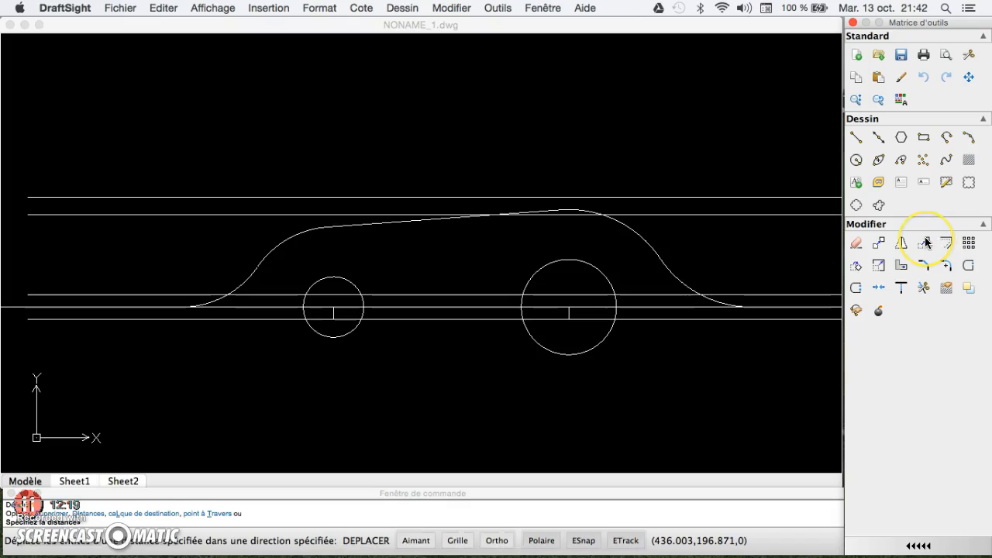
pyautogui.press('Return')
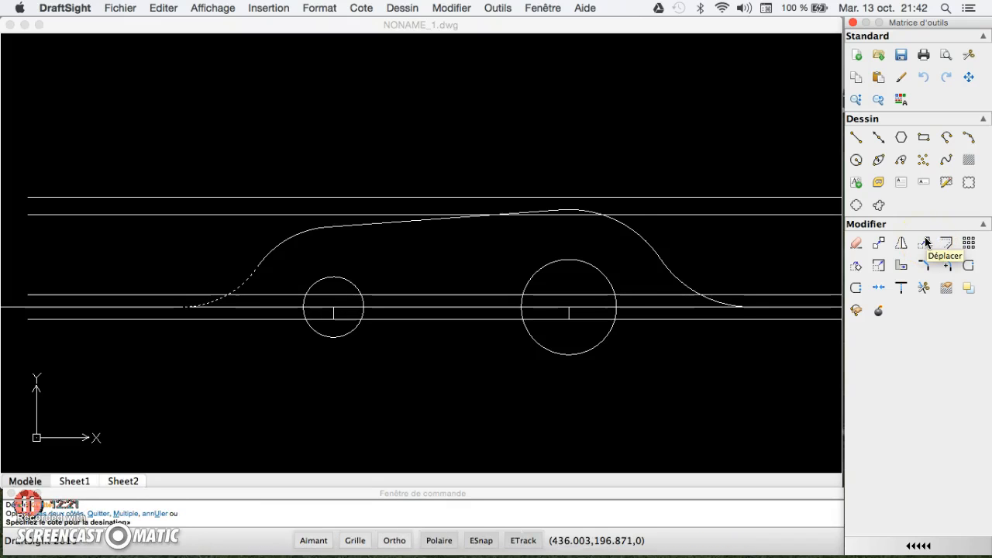
pyautogui.click(257, 283)
pyautogui.click(248, 279)
pyautogui.click(234, 268)
pyautogui.click(277, 243)
pyautogui.click(272, 238)
pyautogui.click(278, 243)
pyautogui.click(287, 253)
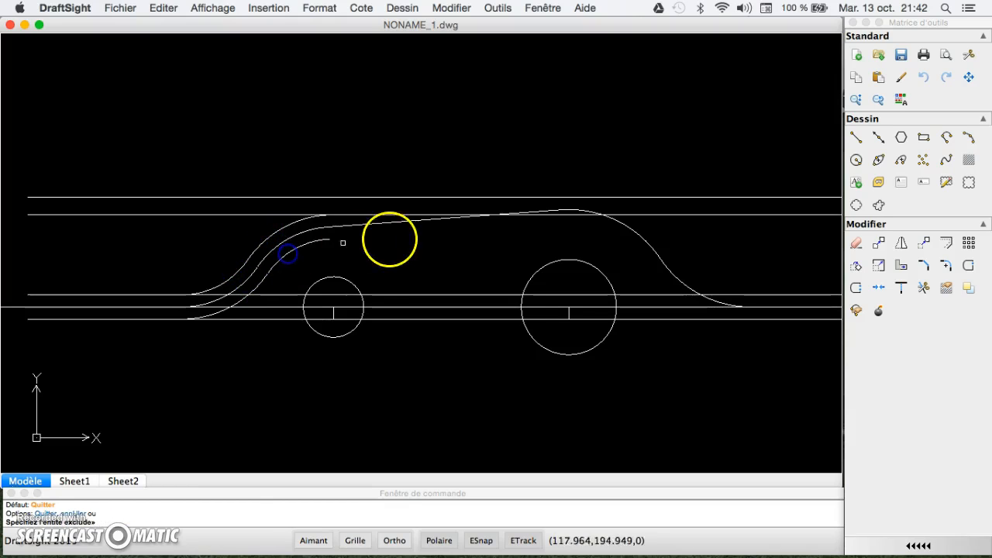
# Offset the tangent line joining the two upper bend arcs to both sides by the same distance.
pyautogui.click(385, 210)
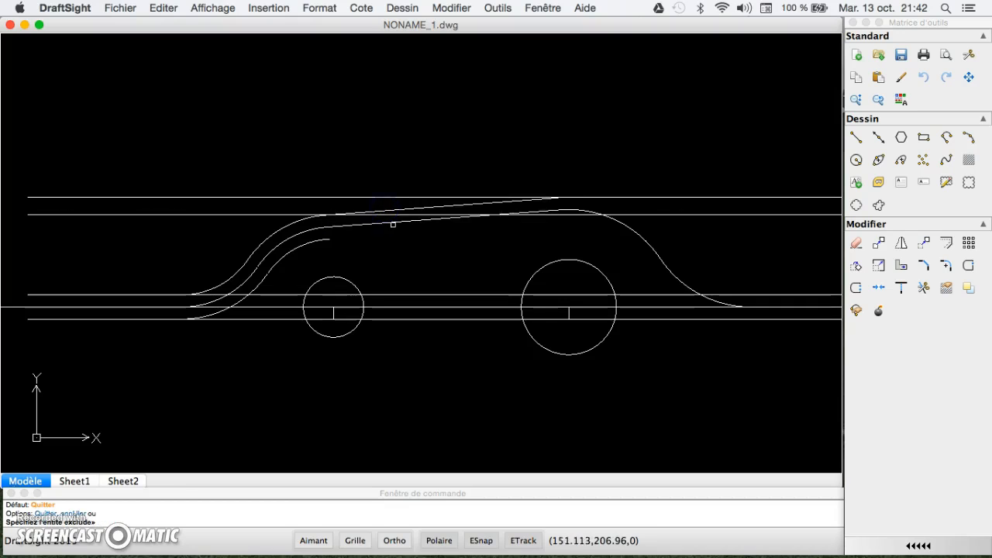
pyautogui.click(390, 223)
pyautogui.click(393, 239)
# Offset the upper and lower bend arcs at the larger tube to both sides by the same distance.
pyautogui.click(625, 226)
pyautogui.click(629, 204)
pyautogui.click(610, 225)
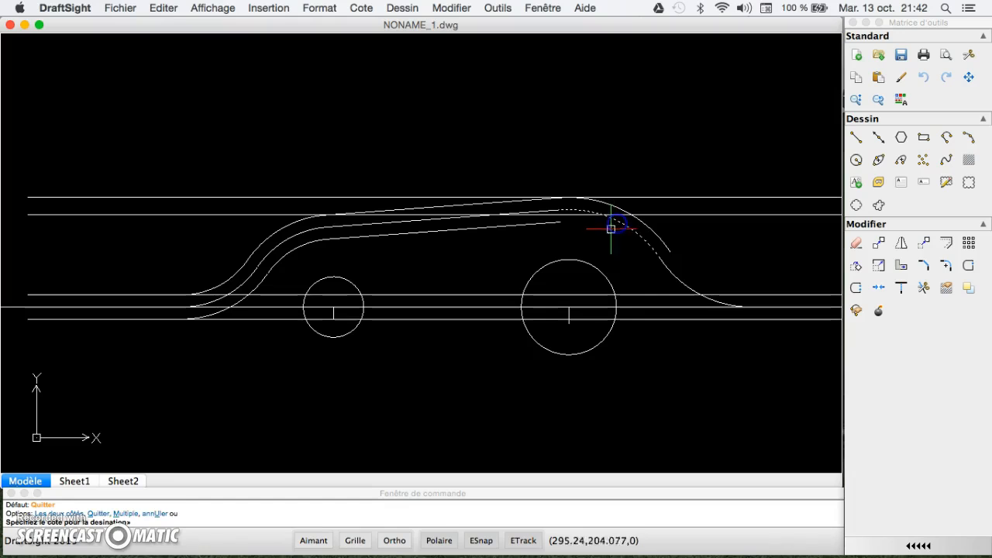
pyautogui.click(695, 267)
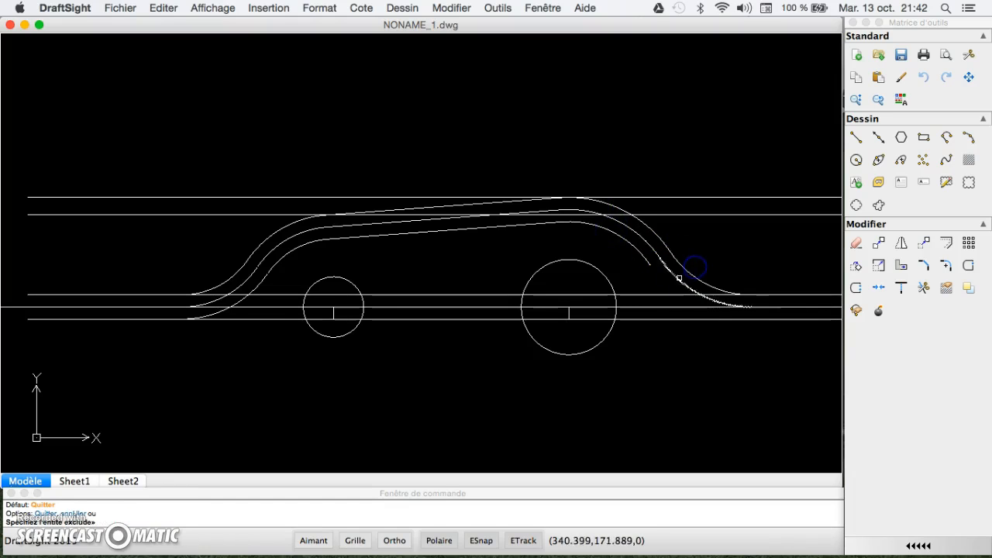
# Delete the two upper horizontal construction lines that run past the top of the bent tube.
pyautogui.click(690, 214)
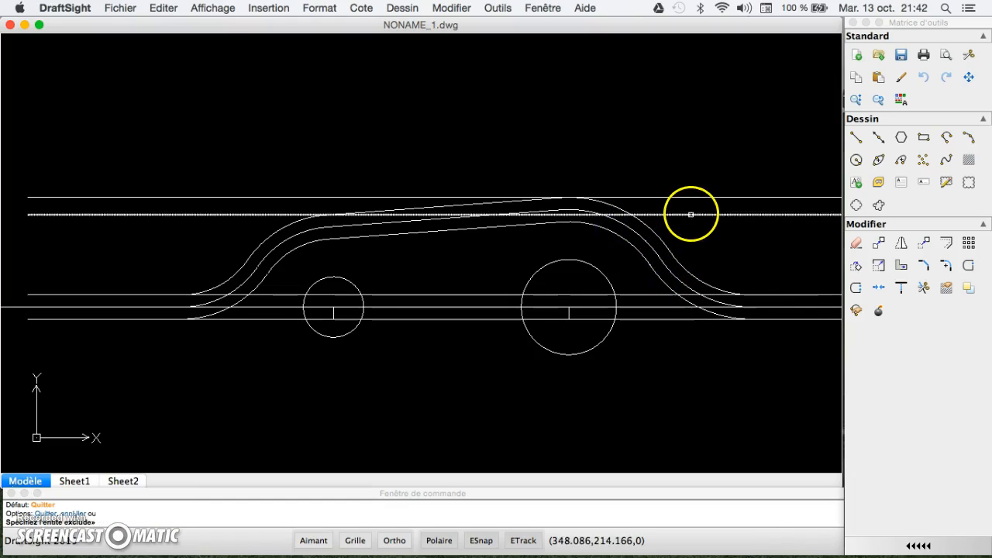
pyautogui.click(856, 242)
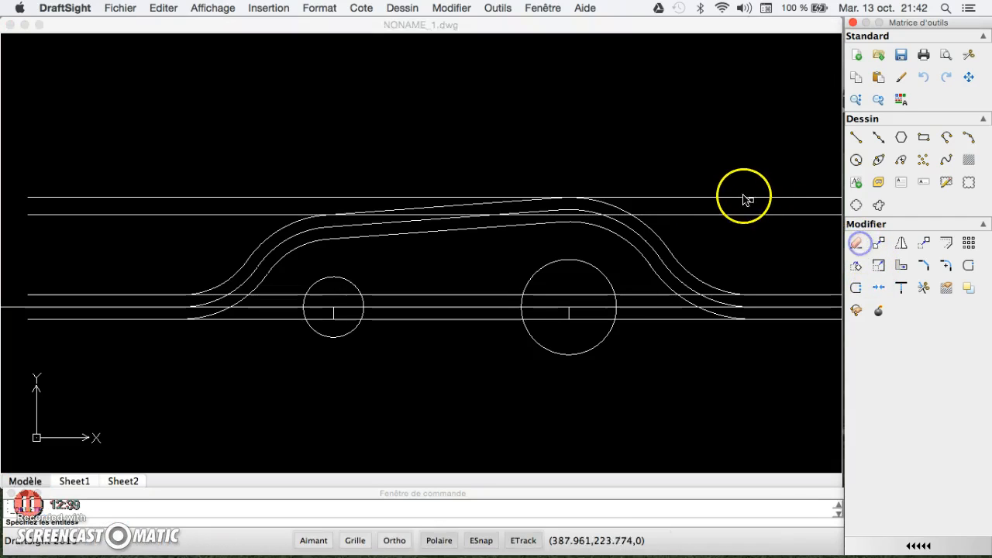
pyautogui.click(743, 197)
pyautogui.click(847, 246)
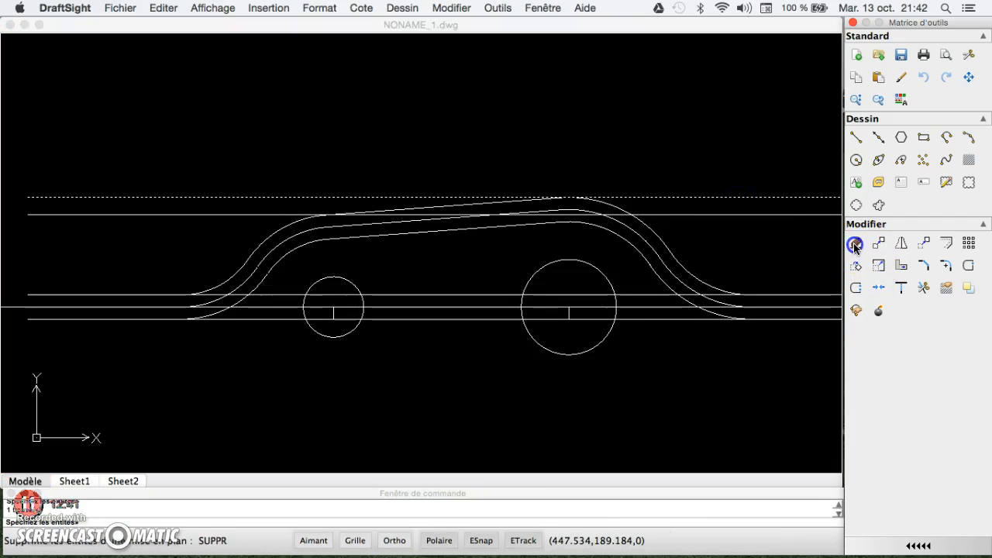
pyautogui.click(746, 197)
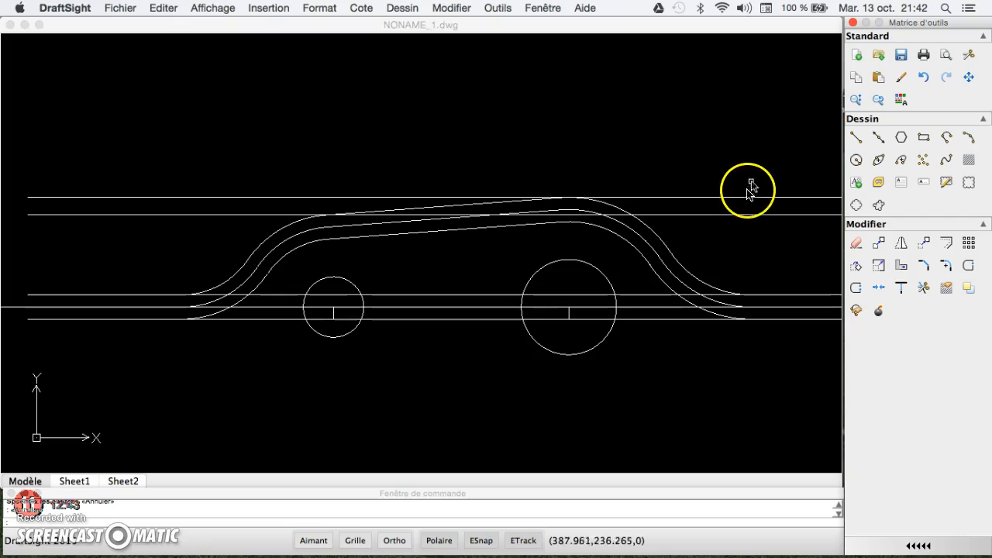
pyautogui.click(856, 266)
pyautogui.click(856, 244)
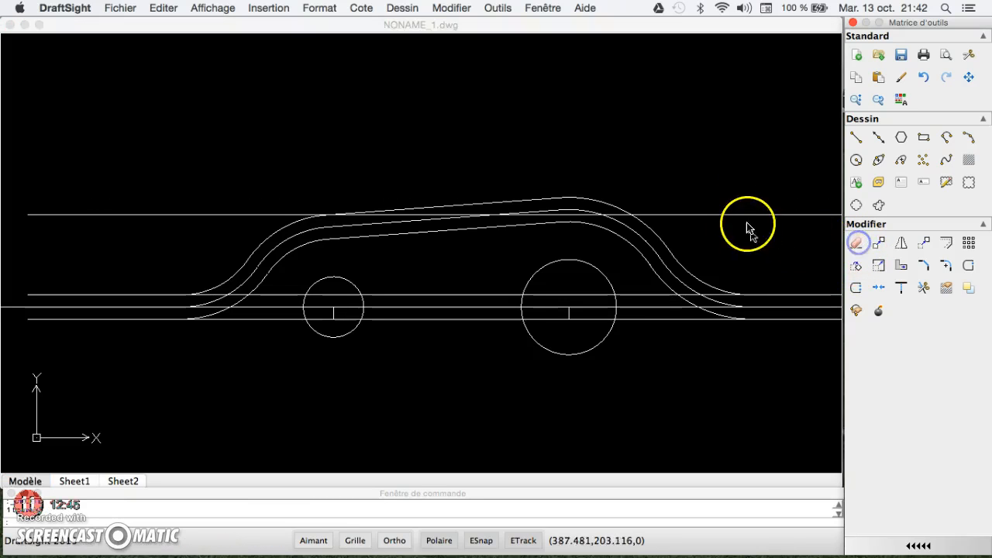
pyautogui.click(748, 215)
pyautogui.click(855, 244)
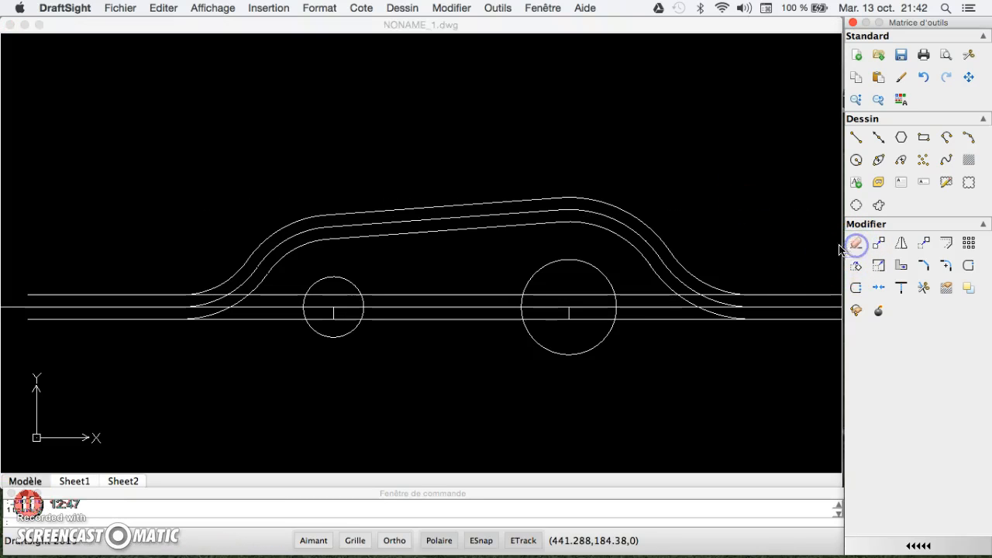
# Delete the infinite horizontal line running along the straight tube's axis.
pyautogui.click(4, 308)
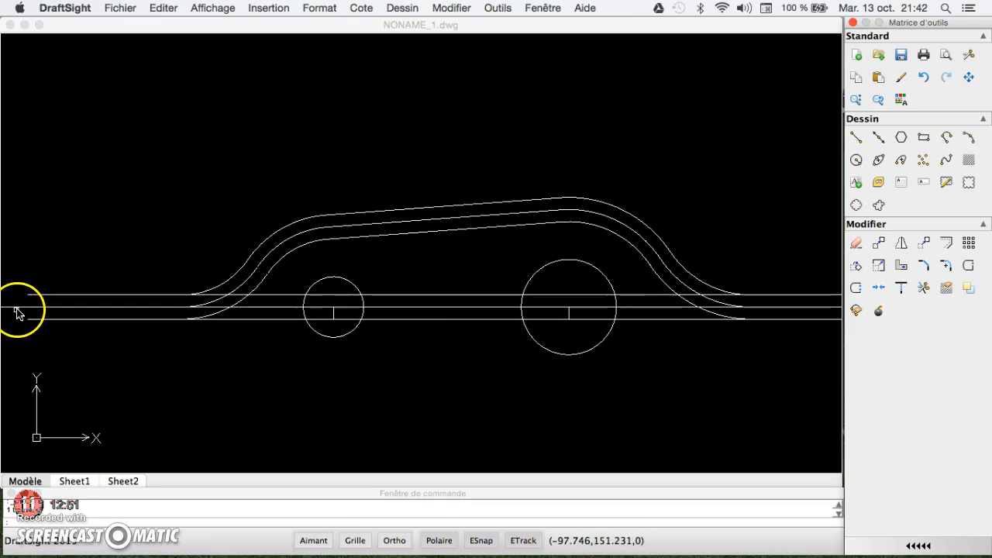
pyautogui.click(17, 309)
pyautogui.click(857, 244)
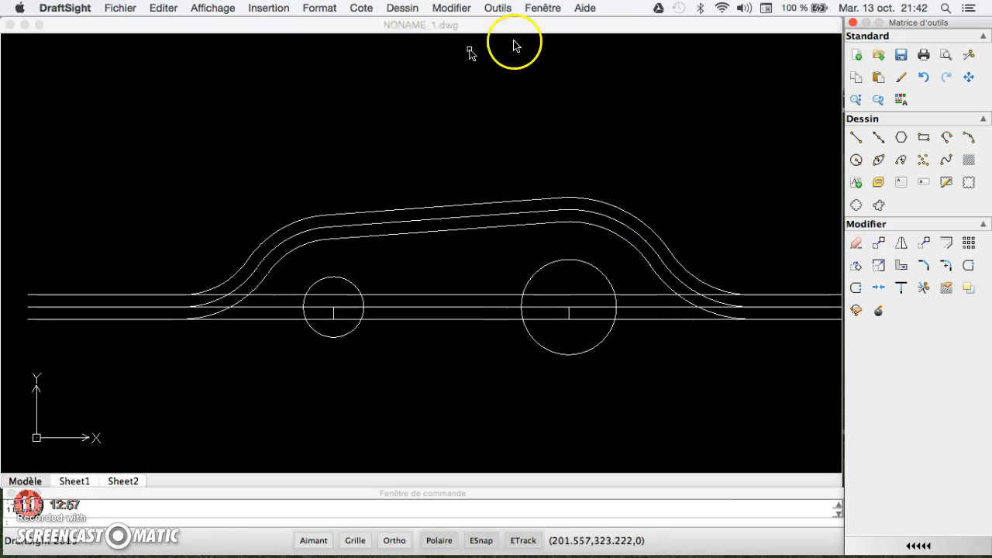
# Add a diameter dimension to the larger tube's circle, placing its text just outside the circle's lower edge.
pyautogui.click(361, 9)
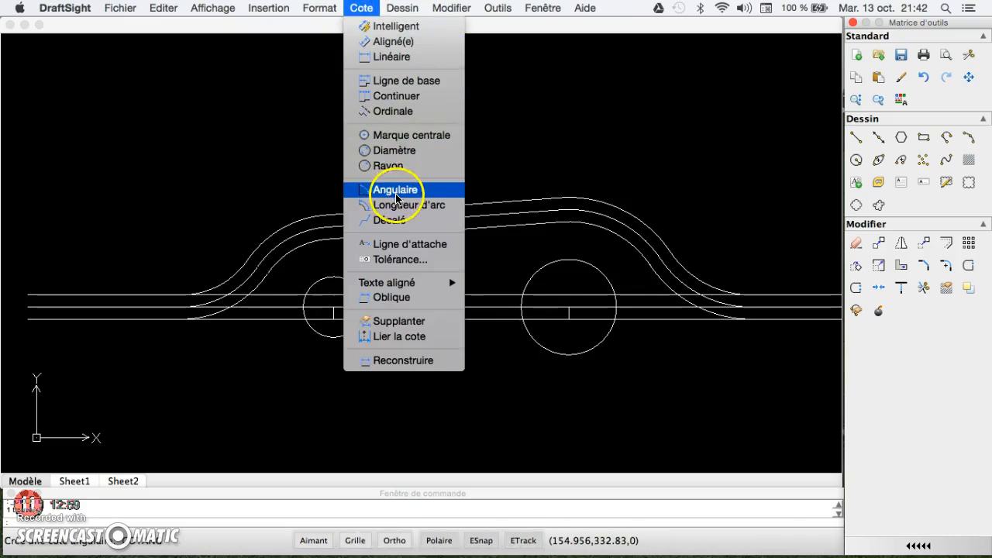
pyautogui.click(399, 150)
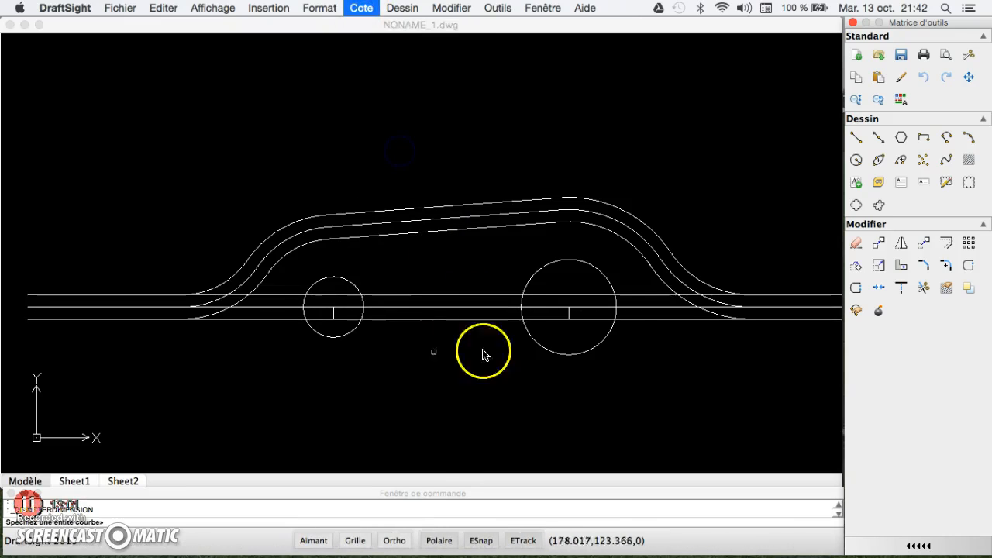
pyautogui.click(569, 309)
pyautogui.click(601, 341)
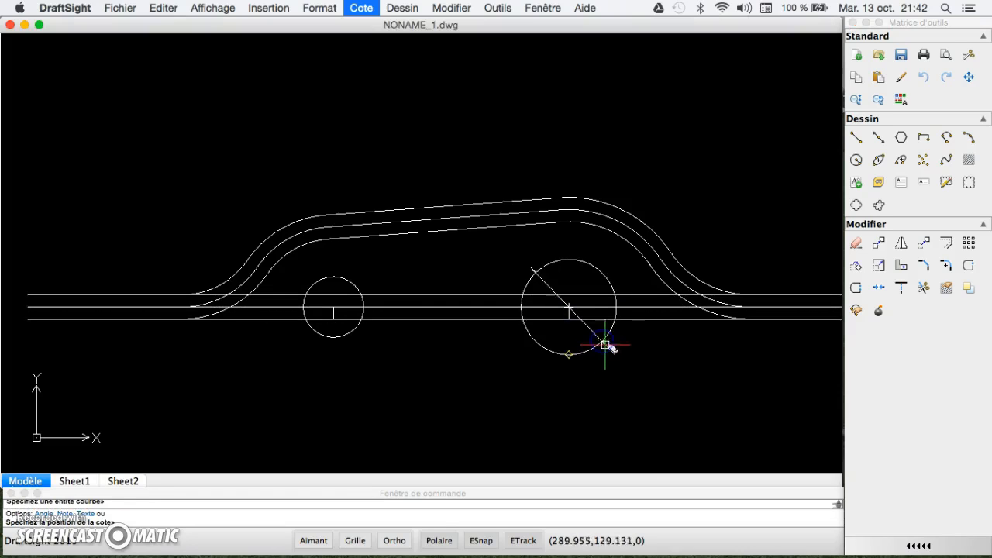
pyautogui.click(621, 370)
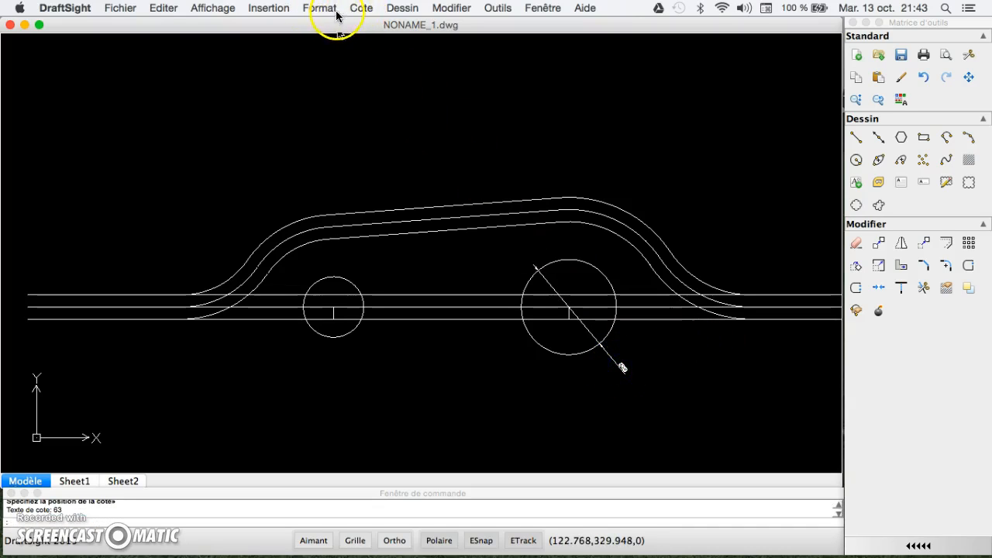
# Add an angular dimension to the centreline's upper bend arc over the larger tube, placing it just outside the bend.
pyautogui.click(361, 9)
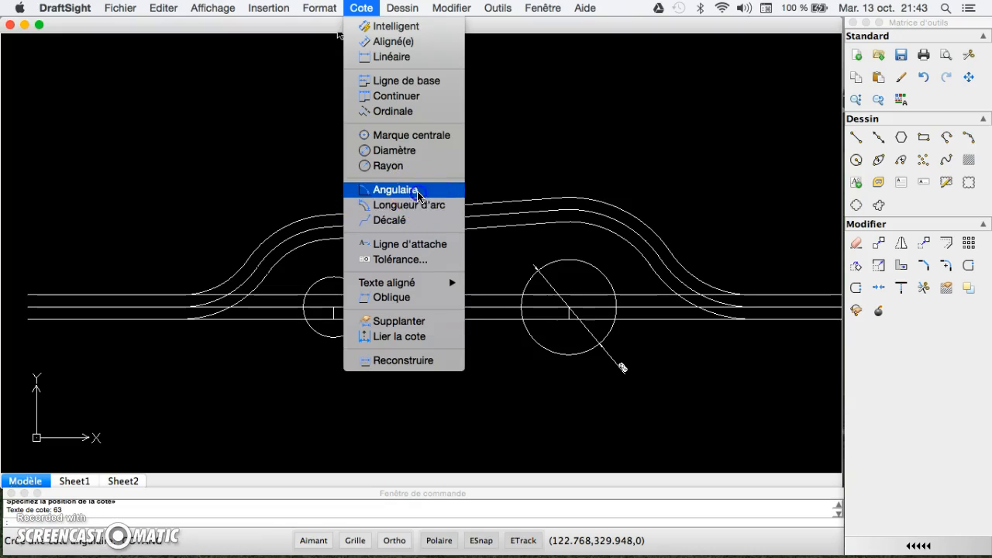
pyautogui.click(395, 190)
pyautogui.click(605, 215)
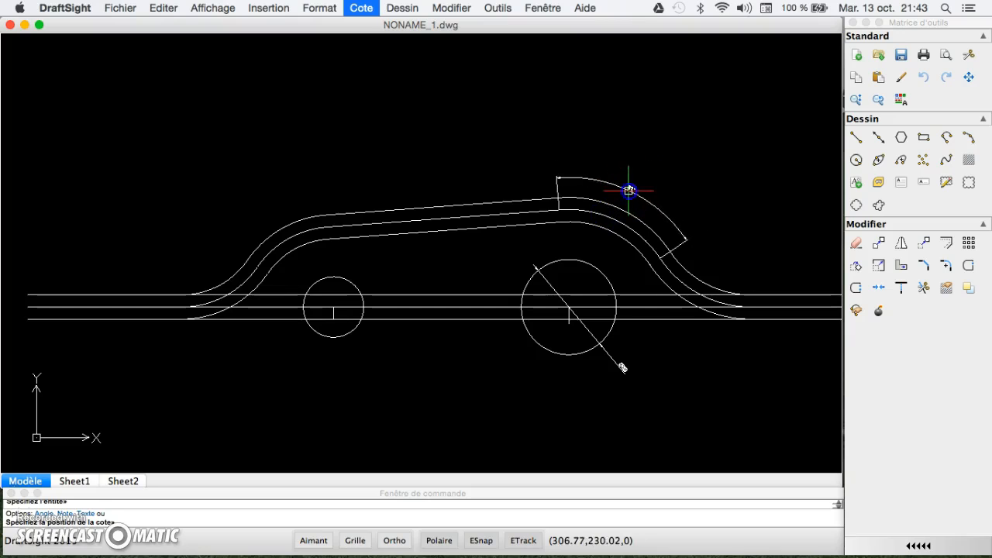
pyautogui.click(629, 190)
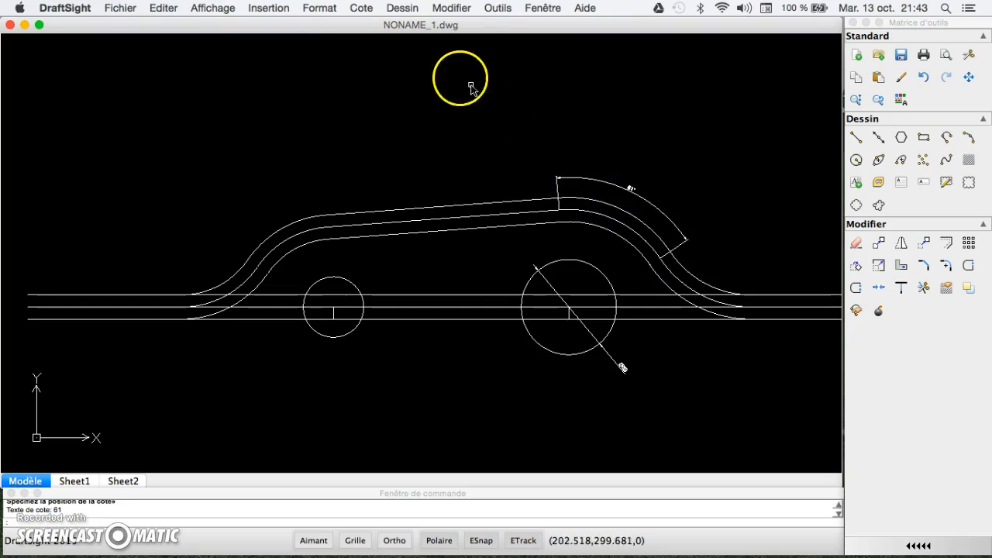
# Add an arc length dimension to the centreline's upper bend arc near the smaller tube, placing it just outside the bend.
pyautogui.click(364, 11)
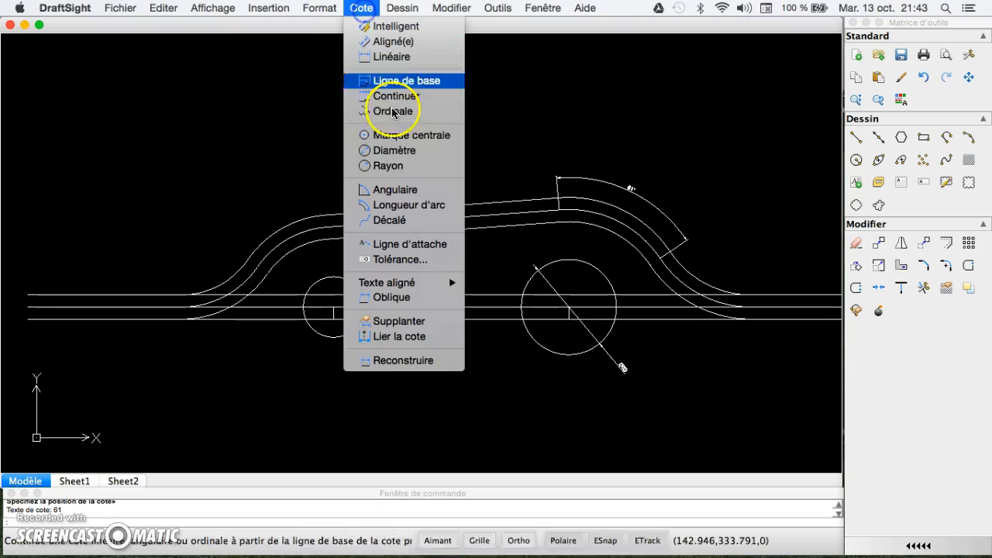
pyautogui.click(389, 204)
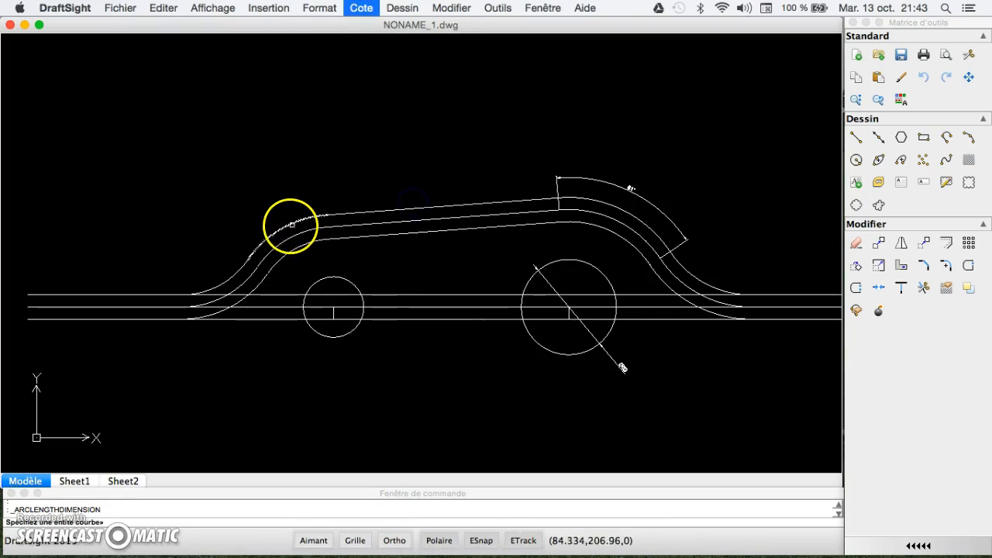
pyautogui.click(288, 240)
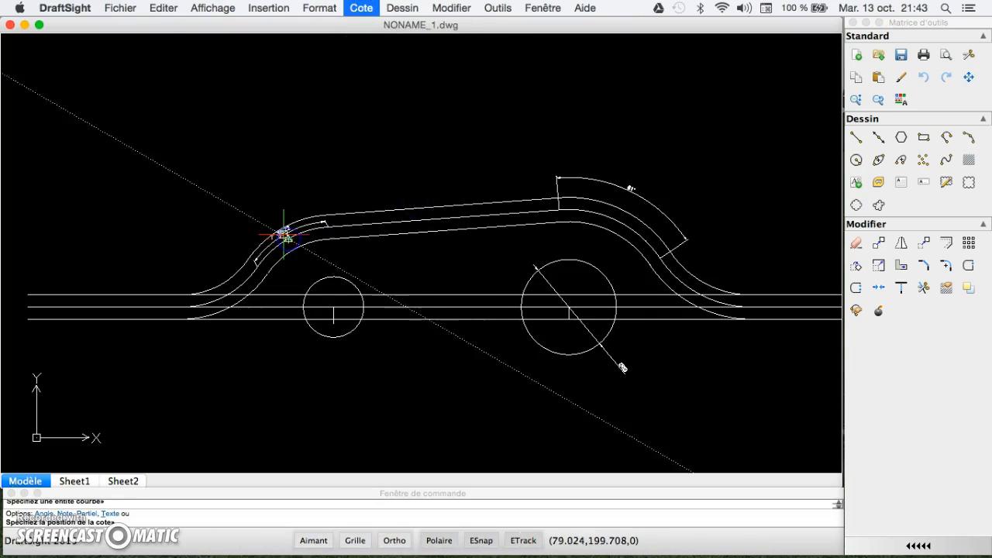
pyautogui.click(270, 214)
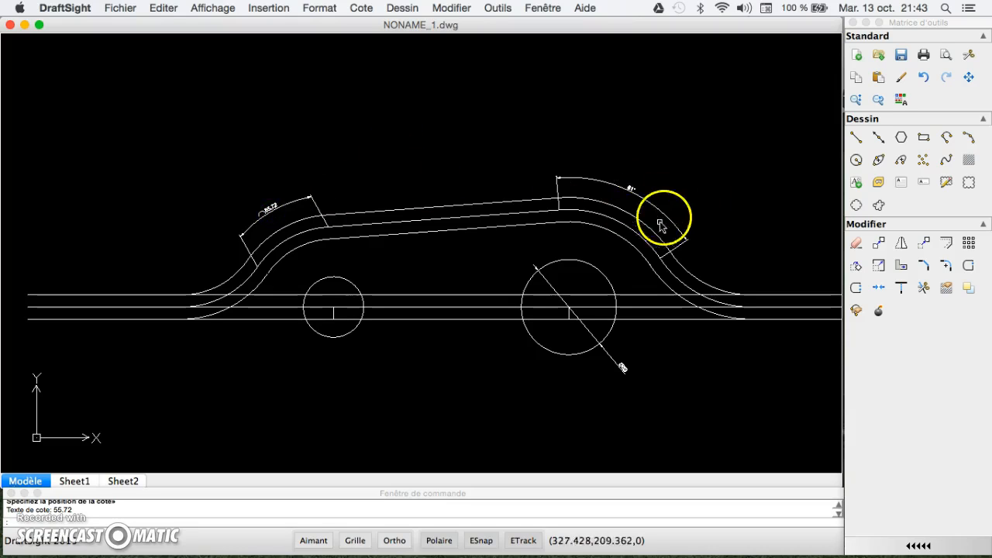